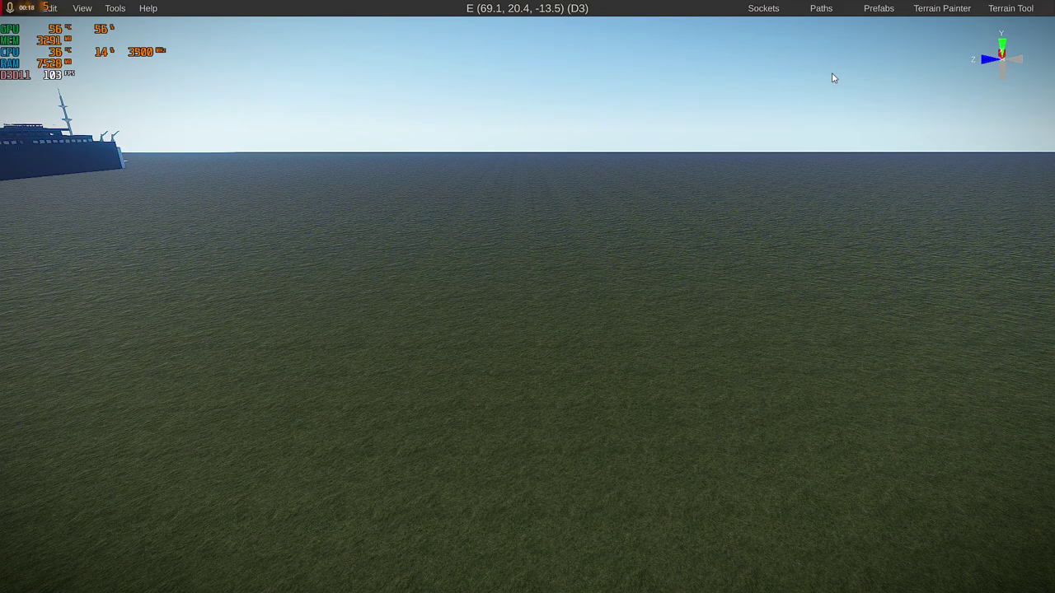
- Open the Prefab List, expand the Assets category and check the contents of the Custom category
{"action": "left_click", "coordinate": [875, 7]}
{"action": "left_click", "coordinate": [880, 25]}
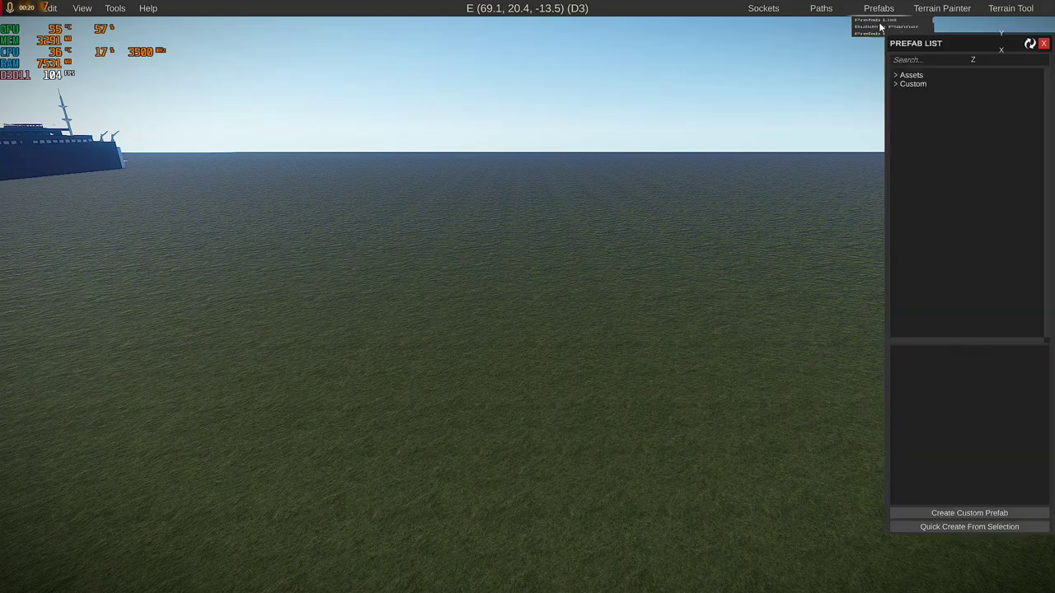
{"action": "left_click", "coordinate": [906, 76]}
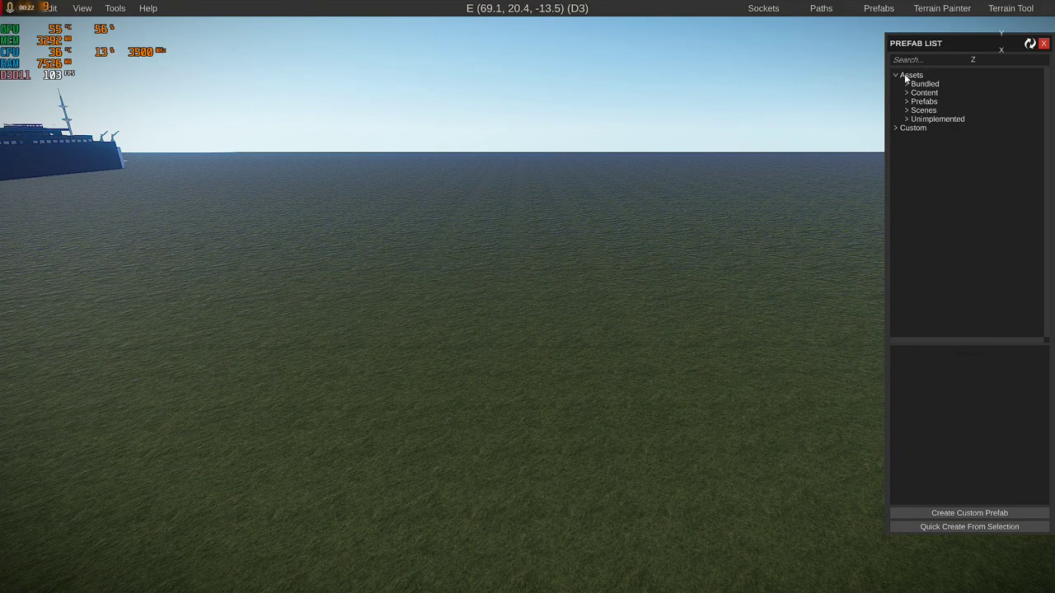
{"action": "left_click", "coordinate": [907, 128]}
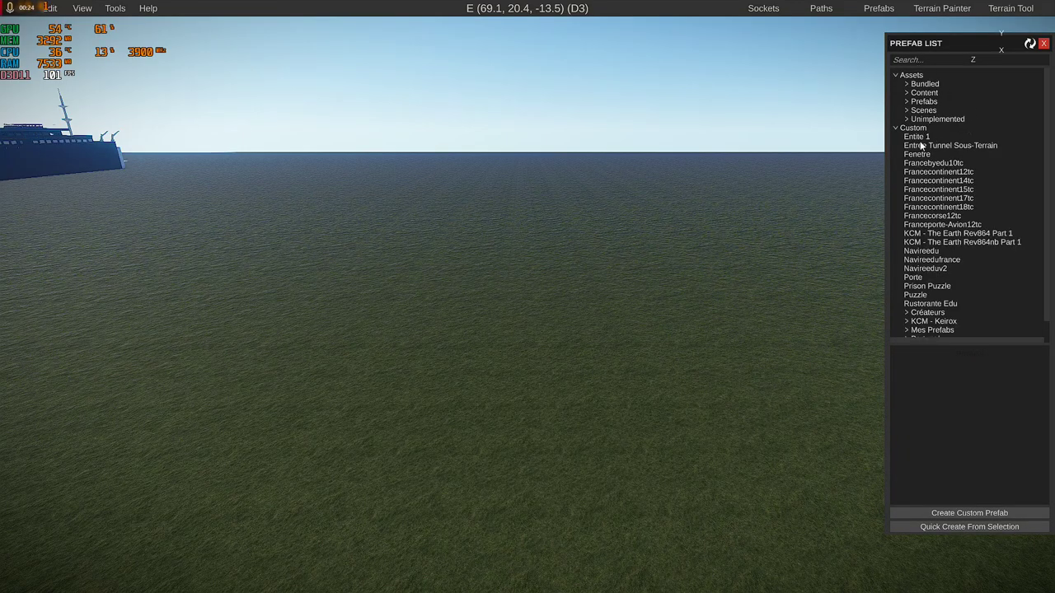
{"action": "left_click", "coordinate": [913, 128]}
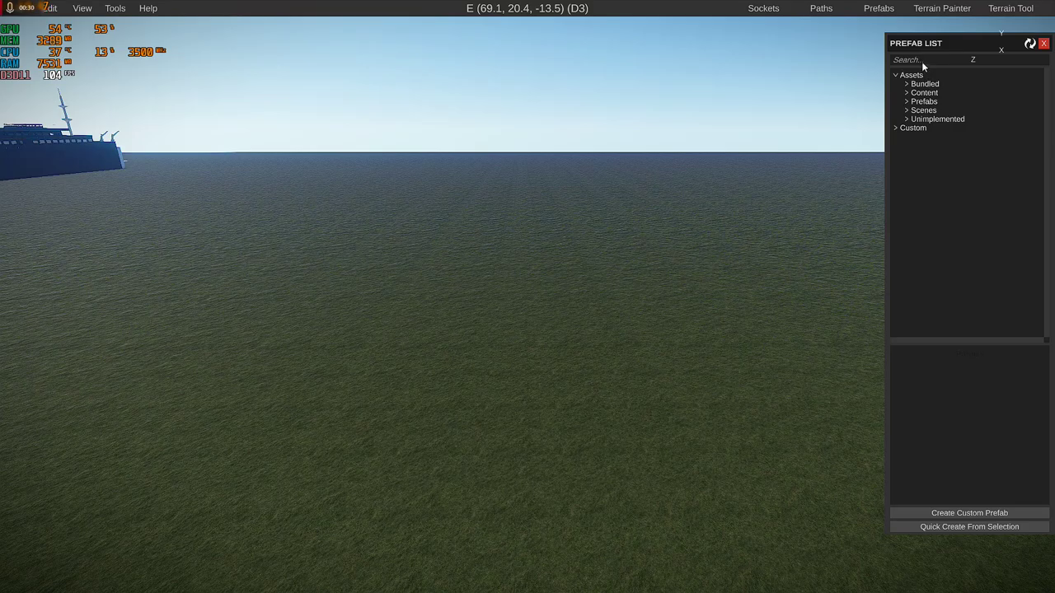
- Search the prefab list for "wall"
{"action": "right_click_drag", "start_coordinate": [624, 241], "coordinate": [622, 282]}
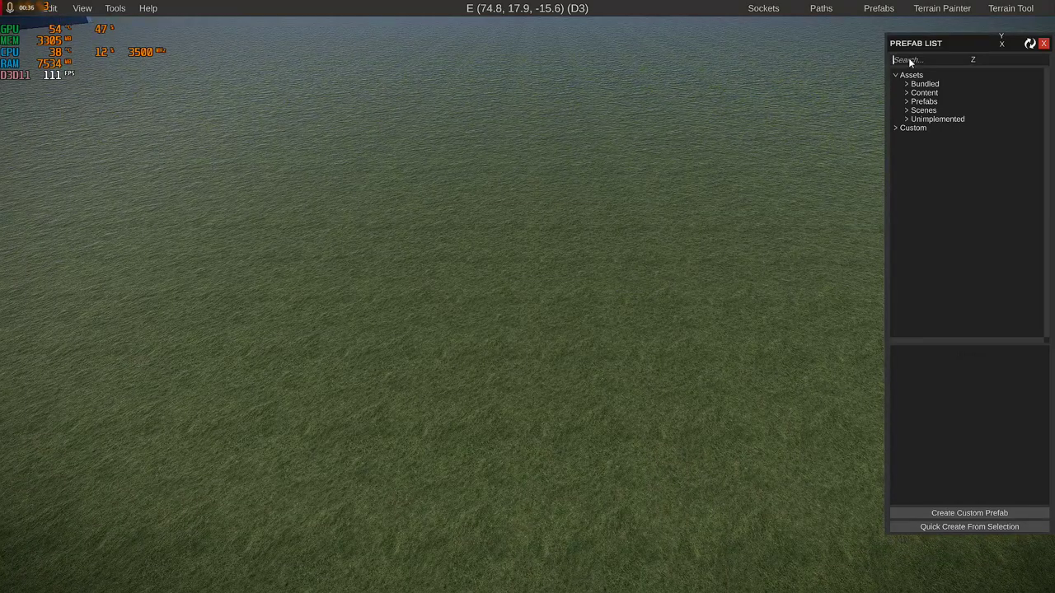
{"action": "left_click", "coordinate": [909, 60]}
{"action": "type", "text": "wall"}
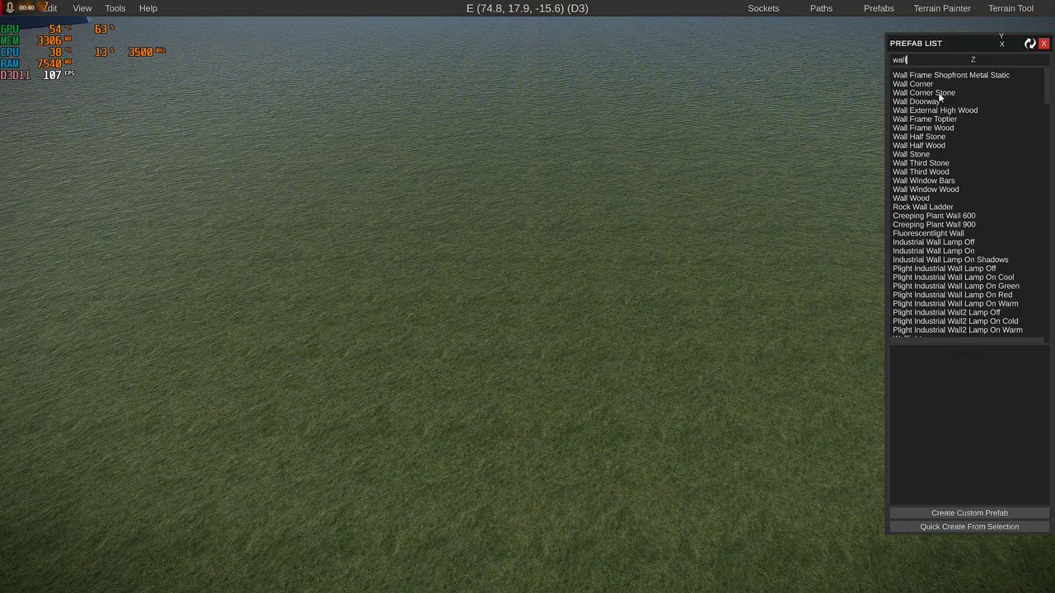
- Examine the previews of the prefabs found for "wall", from Wall Corner Stone down to Wall 125X900
{"action": "left_click", "coordinate": [926, 85]}
{"action": "key", "text": "Down"}
{"action": "key", "text": "Down"}
{"action": "key", "text": "Down"}
{"action": "key", "text": "Down"}
{"action": "key", "text": "Down"}
{"action": "key", "text": "Down"}
{"action": "key", "text": "Down"}
{"action": "key", "text": "Down"}
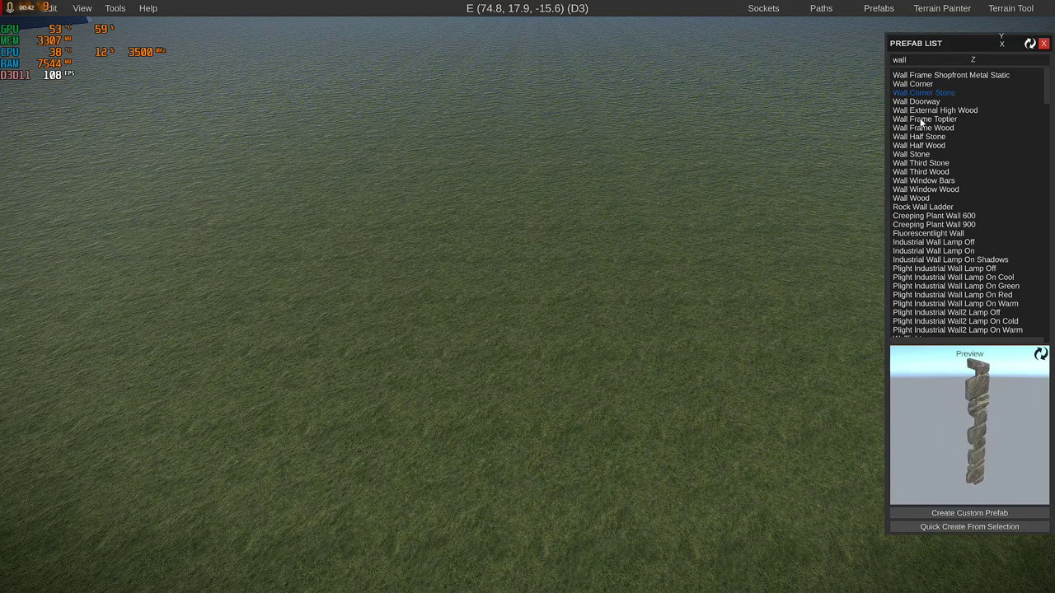
{"action": "key", "text": "Down"}
{"action": "key", "text": "Down"}
{"action": "key", "text": "Down"}
{"action": "key", "text": "Down"}
{"action": "key", "text": "Down"}
{"action": "key", "text": "Down"}
{"action": "key", "text": "Down"}
{"action": "key", "text": "Down"}
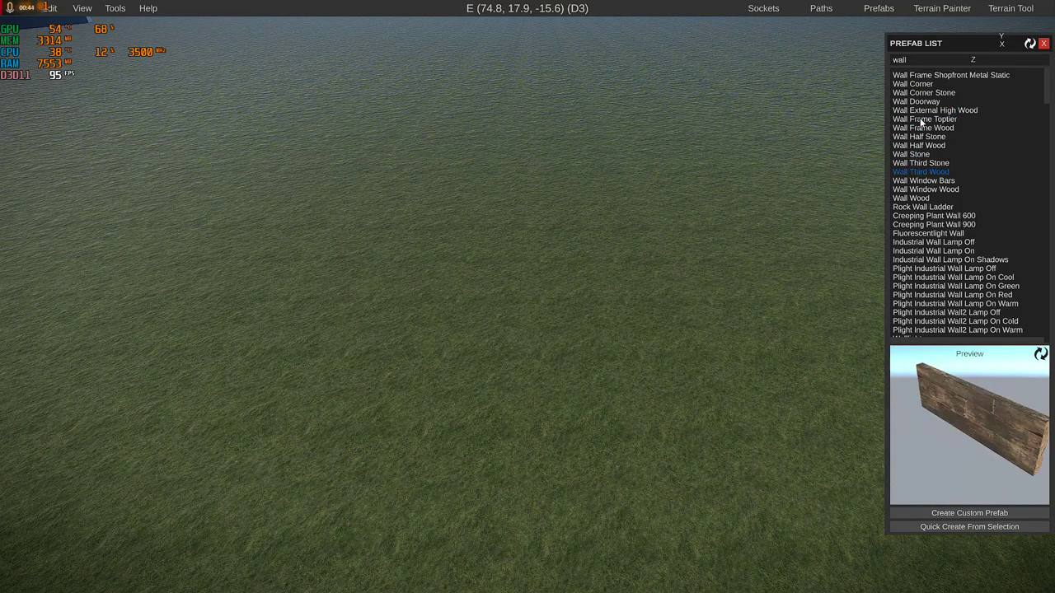
{"action": "key", "text": "Down"}
{"action": "key", "text": "Down"}
{"action": "key", "text": "Down"}
{"action": "key", "text": "Down"}
{"action": "key", "text": "Down"}
{"action": "key", "text": "Down"}
{"action": "key", "text": "Down"}
{"action": "key", "text": "Down"}
{"action": "key", "text": "Down"}
{"action": "key", "text": "Down"}
{"action": "key", "text": "Down"}
{"action": "key", "text": "Down"}
{"action": "key", "text": "Down"}
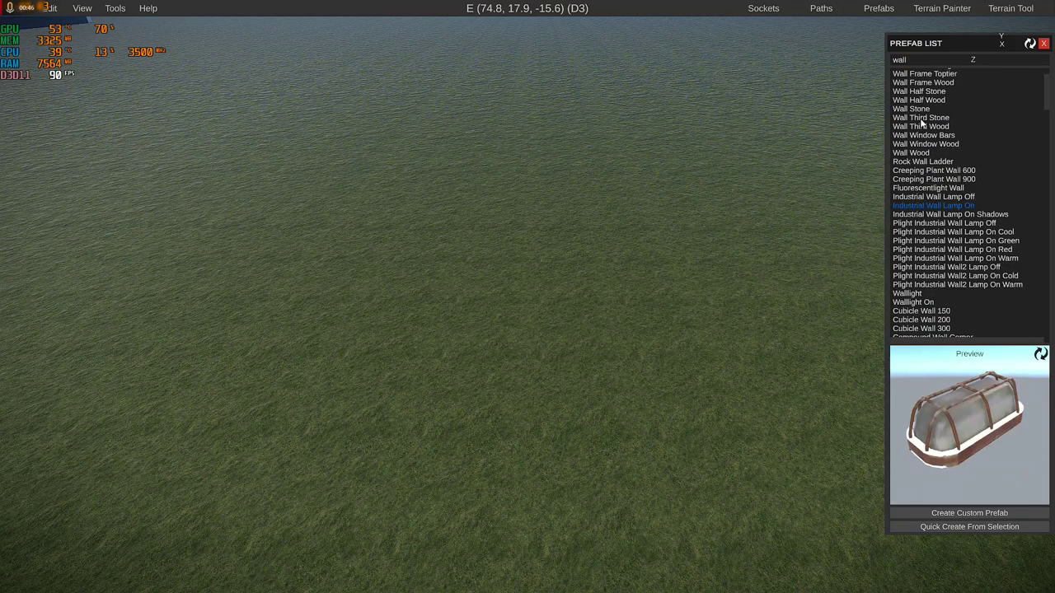
{"action": "key", "text": "Down"}
{"action": "key", "text": "Down"}
{"action": "key", "text": "Down"}
{"action": "key", "text": "Down"}
{"action": "key", "text": "Down"}
{"action": "key", "text": "Down"}
{"action": "key", "text": "Down"}
{"action": "key", "text": "Down"}
{"action": "key", "text": "Down"}
{"action": "key", "text": "Down"}
{"action": "key", "text": "Down"}
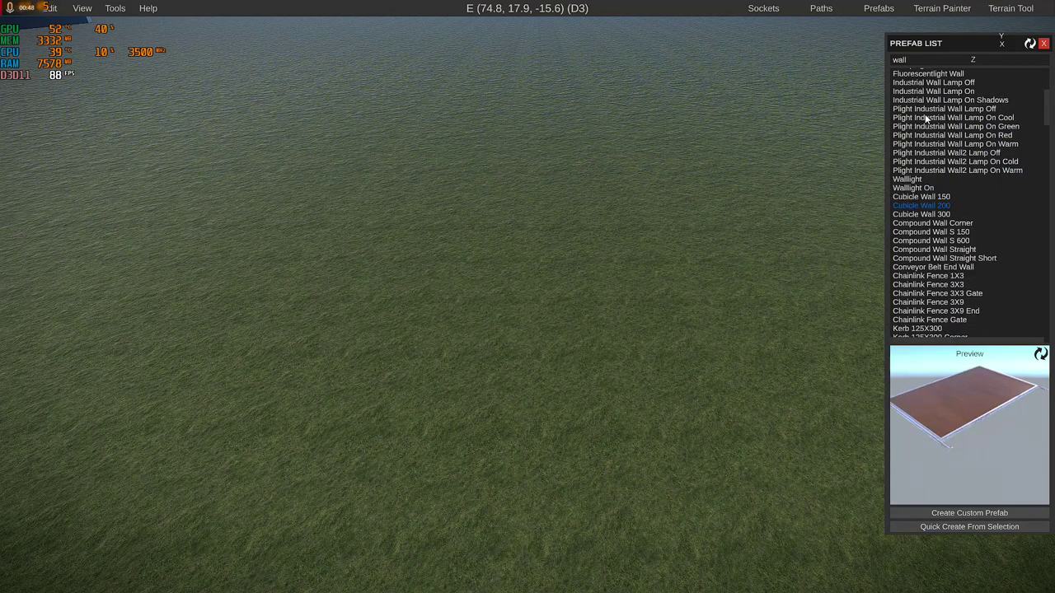
{"action": "key", "text": "Down"}
{"action": "key", "text": "Down"}
{"action": "key", "text": "Down"}
{"action": "key", "text": "Down"}
{"action": "key", "text": "Down"}
{"action": "key", "text": "Down"}
{"action": "key", "text": "Down"}
{"action": "key", "text": "Down"}
{"action": "key", "text": "Down"}
{"action": "key", "text": "Down"}
{"action": "key", "text": "Down"}
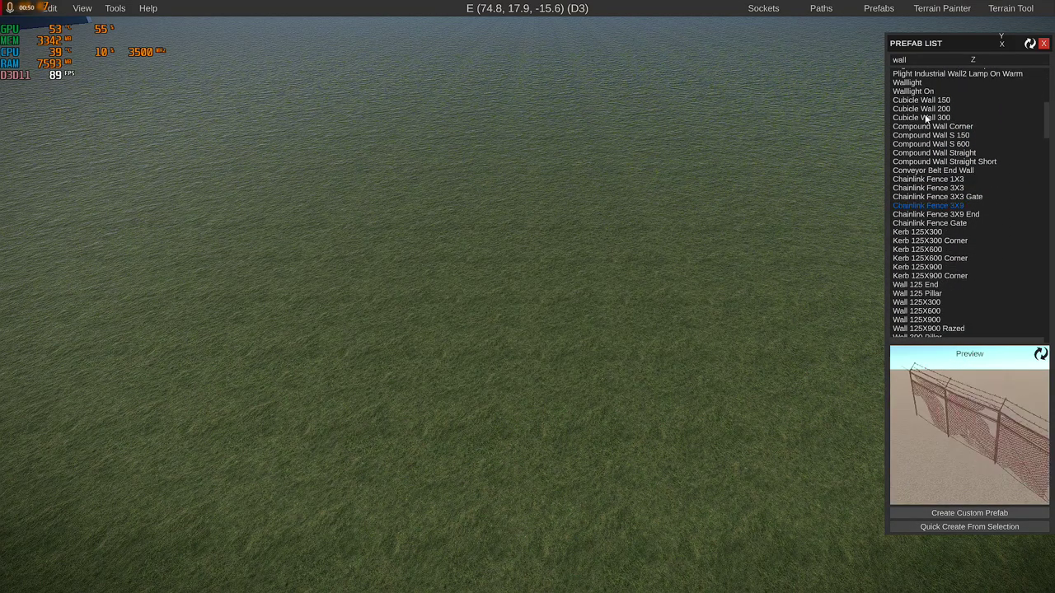
{"action": "key", "text": "Down"}
{"action": "key", "text": "Down"}
{"action": "key", "text": "Down"}
{"action": "key", "text": "Down"}
{"action": "key", "text": "Down"}
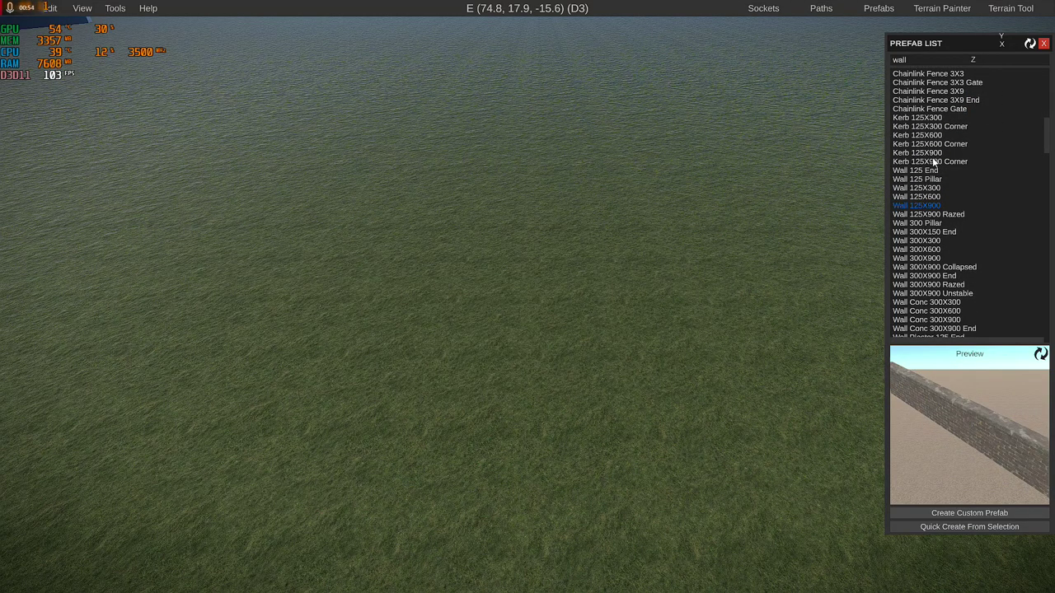
- Place a Wall 300X300 prefab on the grass terrain
{"action": "left_click", "coordinate": [931, 241]}
{"action": "left_click_drag", "start_coordinate": [936, 248], "coordinate": [507, 306]}
{"action": "key", "text": "w"}
{"action": "mouse_move", "coordinate": [553, 305]}
{"action": "right_mouse_down"}
{"action": "mouse_move", "coordinate": [563, 302]}
{"action": "mouse_move", "coordinate": [554, 298]}
{"action": "right_mouse_up"}
{"action": "key", "text": "s"}
{"action": "key", "text": "d"}
{"action": "scroll", "coordinate": [552, 297], "scroll_direction": "down", "scroll_amount": 2}
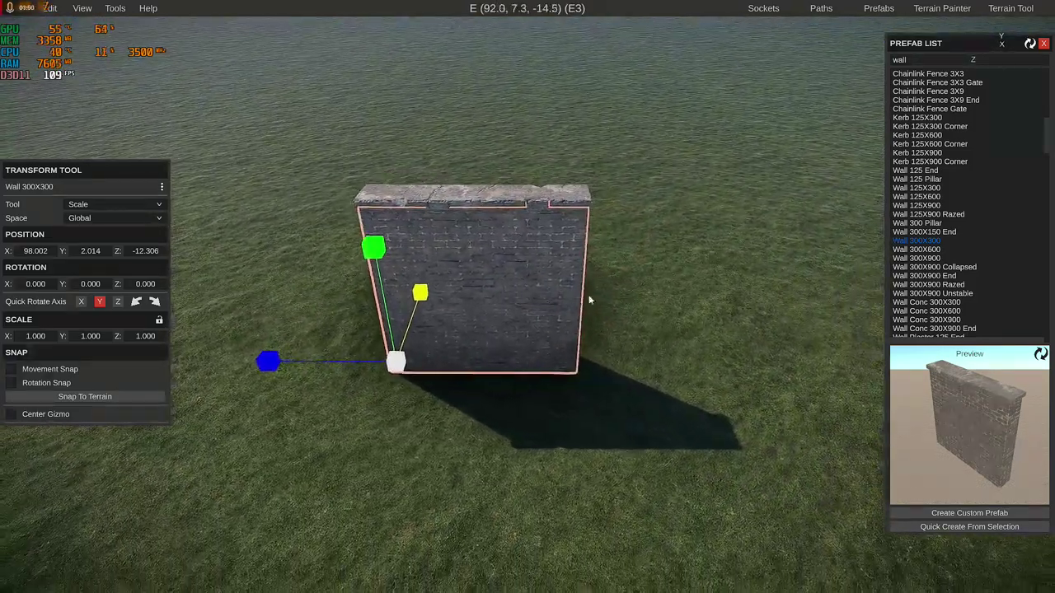
- Select the placed wall, change its transform tool from Scale to Move, and set its X position to 100
{"action": "left_click", "coordinate": [594, 358]}
{"action": "scroll", "coordinate": [589, 354], "scroll_direction": "down", "scroll_amount": 4}
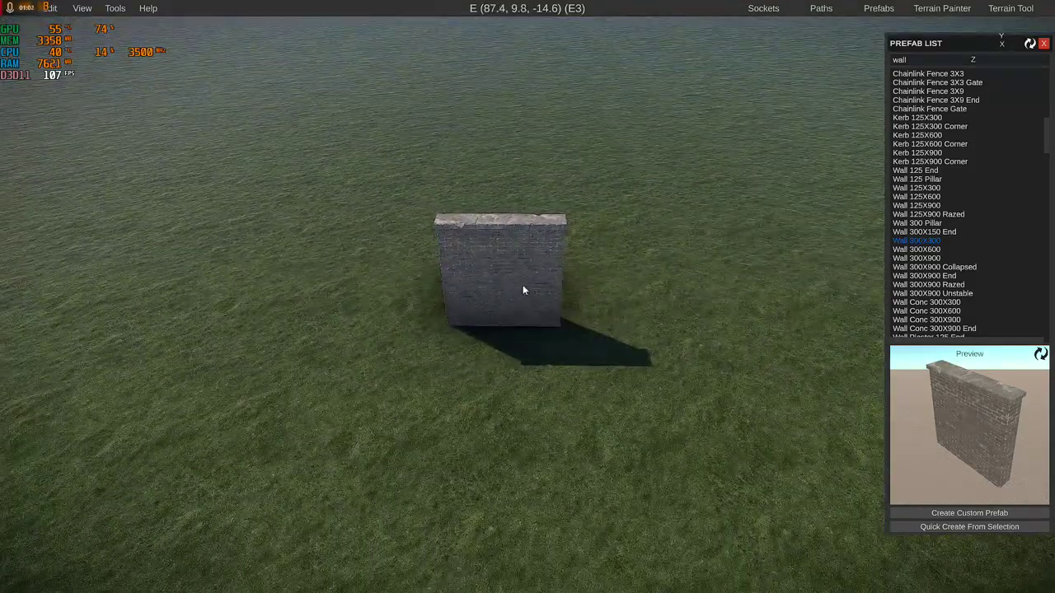
{"action": "left_click", "coordinate": [522, 286]}
{"action": "right_click_drag", "start_coordinate": [561, 334], "coordinate": [634, 172]}
{"action": "right_click_drag", "start_coordinate": [357, 373], "coordinate": [228, 431]}
{"action": "right_click_drag", "start_coordinate": [484, 322], "coordinate": [395, 320]}
{"action": "key", "text": "a"}
{"action": "scroll", "coordinate": [396, 322], "scroll_direction": "up", "scroll_amount": 2}
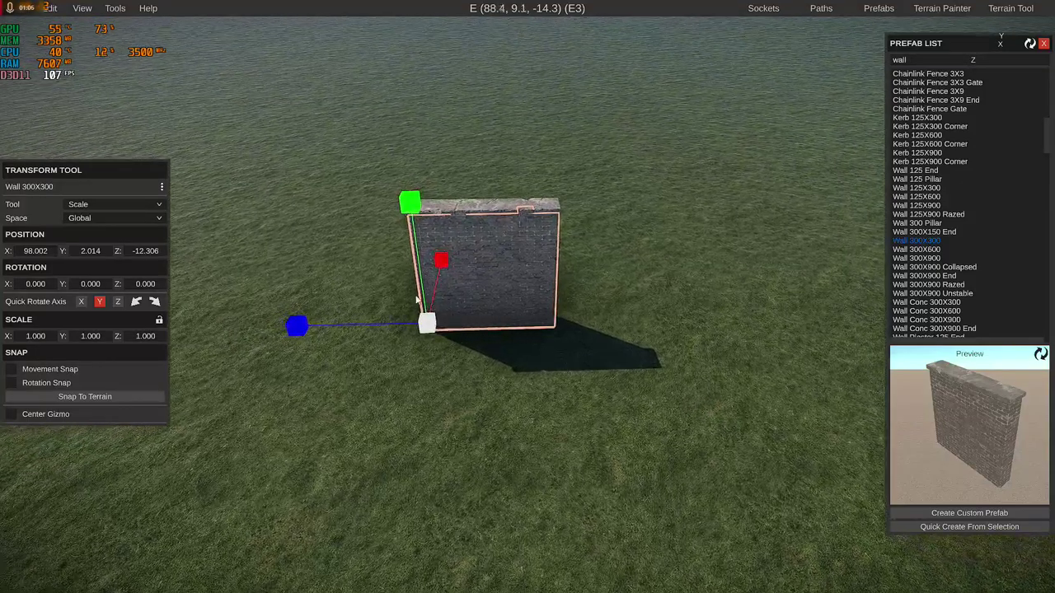
{"action": "left_click", "coordinate": [78, 206]}
{"action": "left_click", "coordinate": [83, 216]}
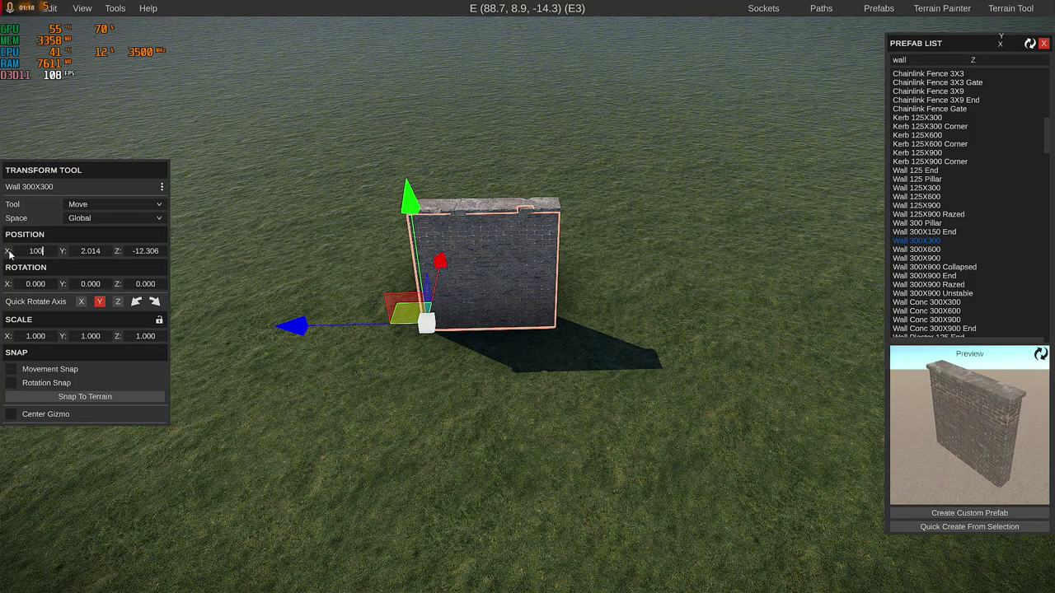
{"action": "key", "text": "Return"}
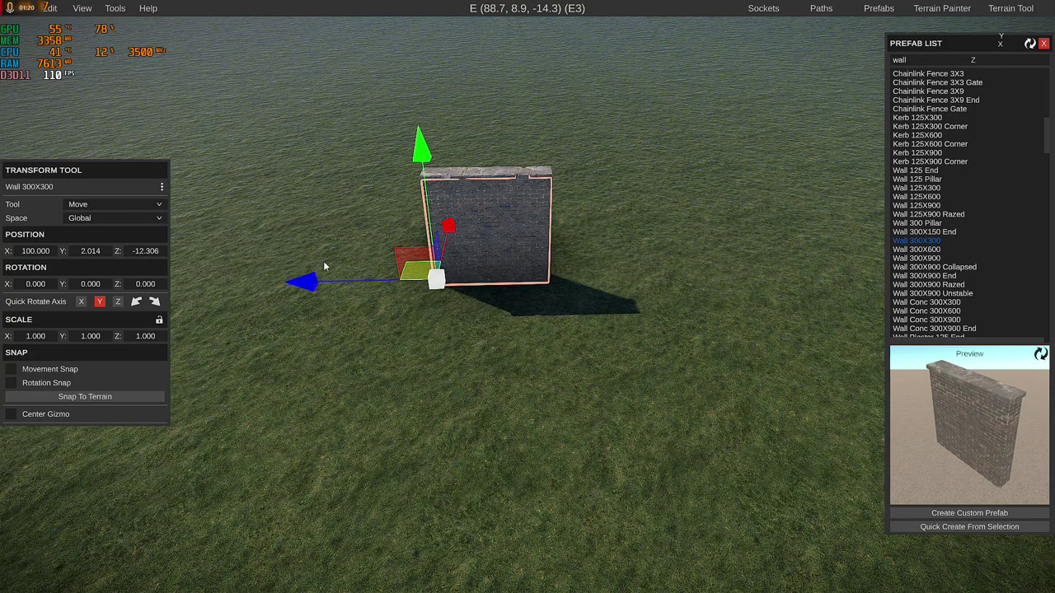
- Slide the wall along the Z axis and set its Z position to 0
{"action": "left_click_drag", "start_coordinate": [338, 284], "coordinate": [365, 285]}
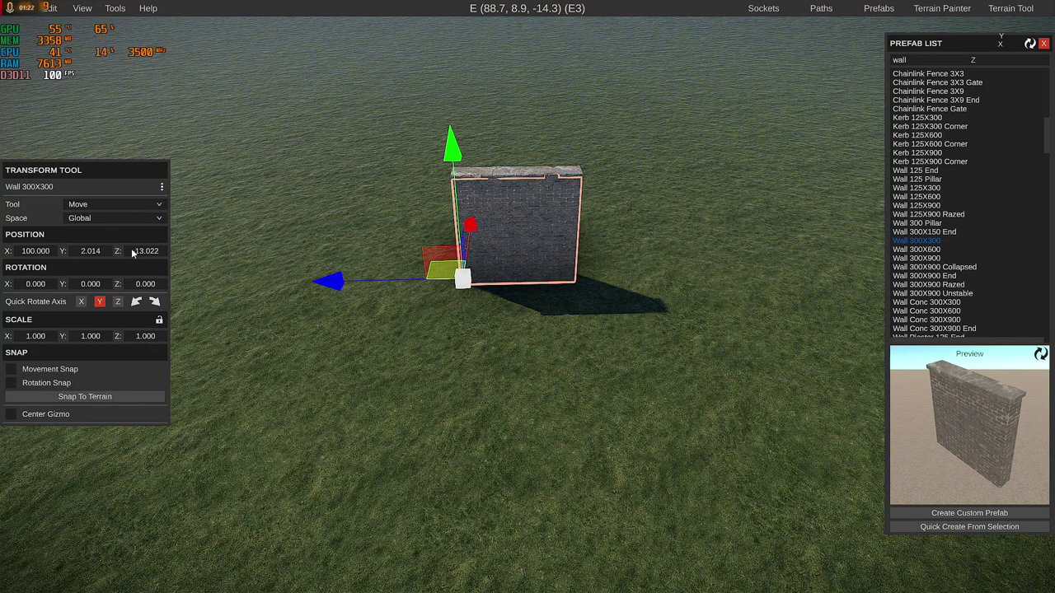
{"action": "type", "text": "0"}
{"action": "key", "text": "Return"}
{"action": "mouse_move", "coordinate": [383, 254]}
{"action": "right_mouse_down"}
{"action": "mouse_move", "coordinate": [278, 201]}
{"action": "mouse_move", "coordinate": [194, 175]}
{"action": "mouse_move", "coordinate": [247, 222]}
{"action": "mouse_move", "coordinate": [327, 221]}
{"action": "mouse_move", "coordinate": [386, 252]}
{"action": "right_mouse_up"}
{"action": "key", "text": "a"}
{"action": "left_click_drag", "start_coordinate": [310, 297], "coordinate": [427, 285]}
{"action": "right_click_drag", "start_coordinate": [446, 298], "coordinate": [330, 311]}
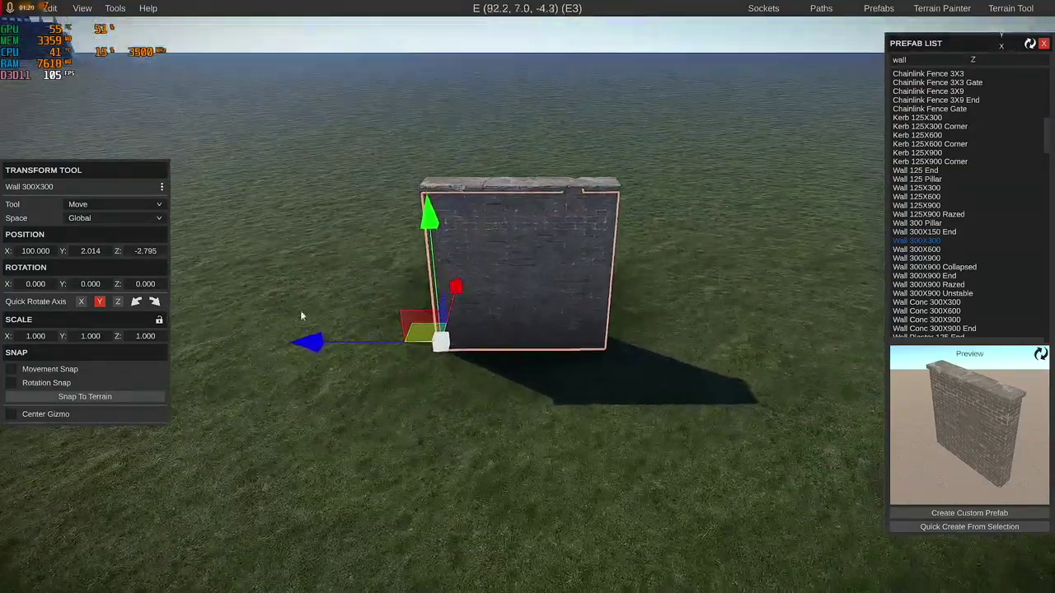
{"action": "left_click", "coordinate": [143, 253]}
{"action": "type", "text": "0"}
{"action": "key", "text": "Return"}
- Duplicate the wall and slide the copy along the Z axis to about -3.1, beside the original
{"action": "right_click_drag", "start_coordinate": [457, 147], "coordinate": [486, 255]}
{"action": "key", "text": "s"}
{"action": "key", "text": "a"}
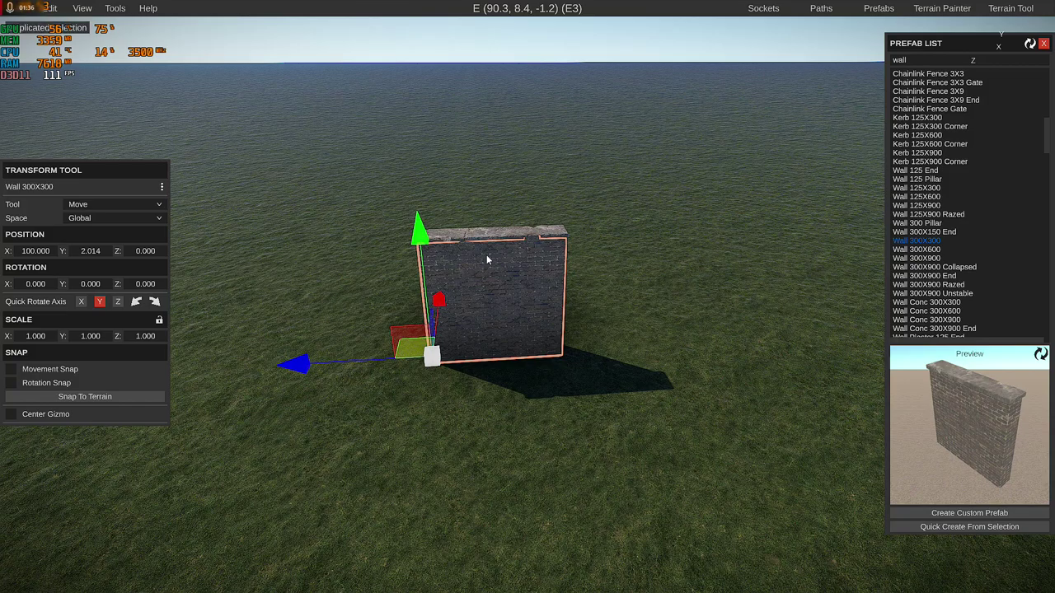
{"action": "left_click_drag", "start_coordinate": [323, 363], "coordinate": [460, 339]}
{"action": "right_click_drag", "start_coordinate": [445, 286], "coordinate": [445, 330]}
{"action": "key", "text": "w"}
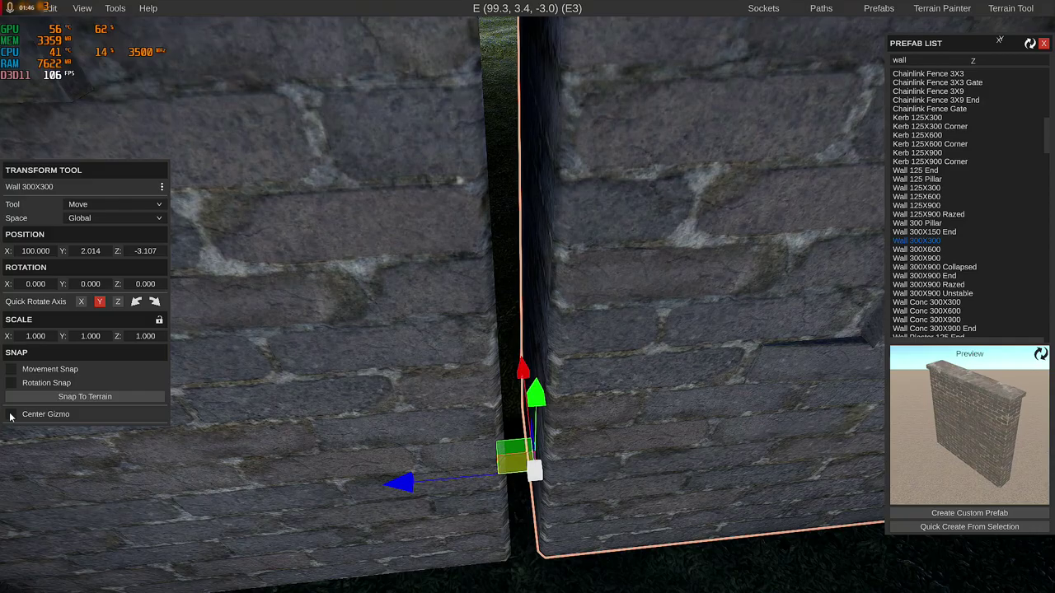
- Enable Center Gizmo for the copied wall, comparing the gizmo position with the option on and off
{"action": "left_click", "coordinate": [10, 416]}
{"action": "right_click_drag", "start_coordinate": [438, 409], "coordinate": [727, 206]}
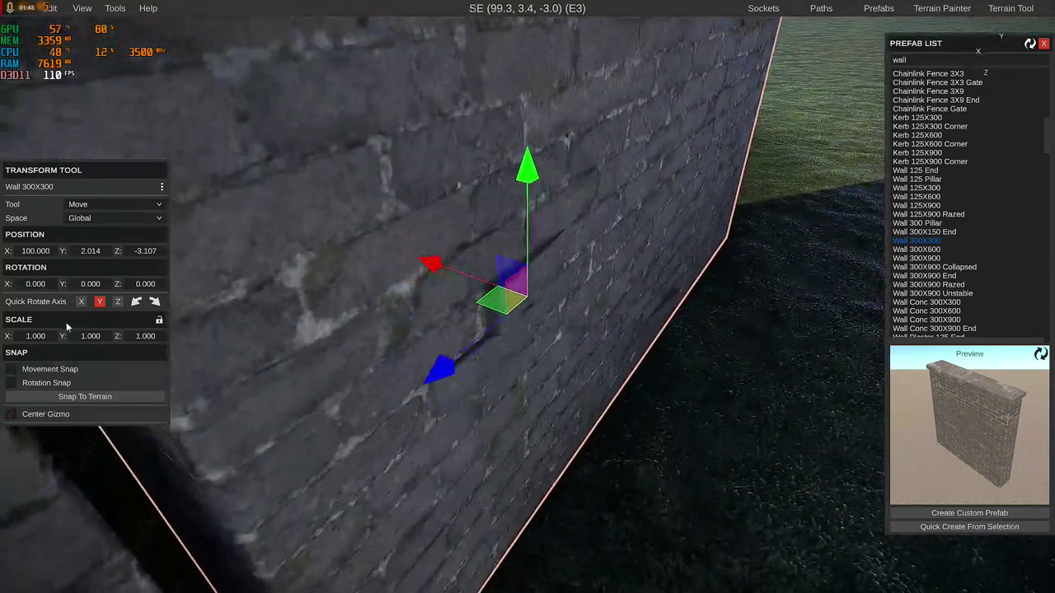
{"action": "left_click", "coordinate": [13, 418]}
{"action": "right_click_drag", "start_coordinate": [195, 392], "coordinate": [456, 357]}
{"action": "left_click", "coordinate": [10, 416]}
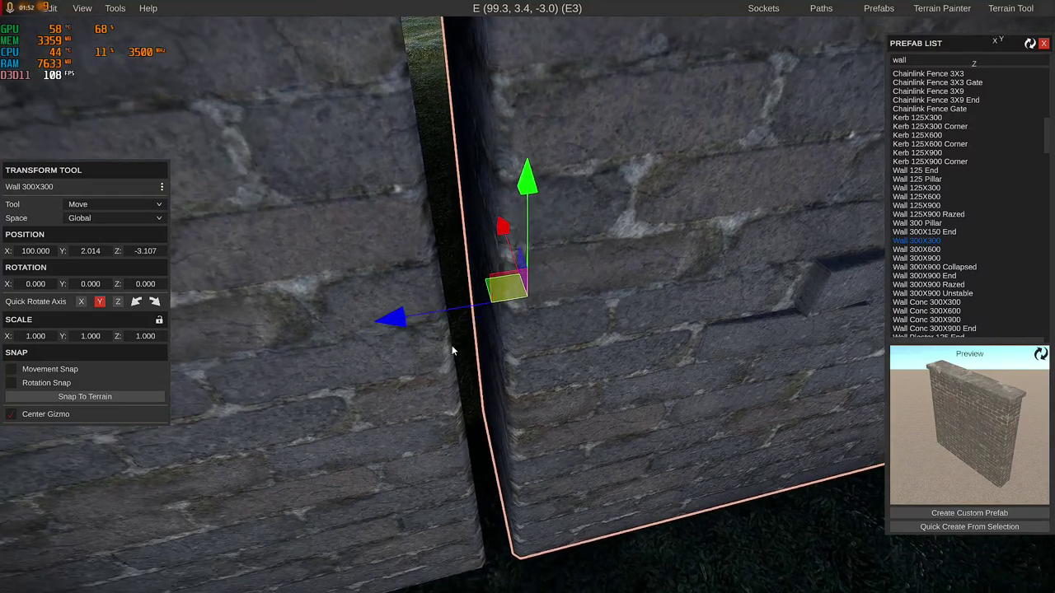
- Slide the copied wall against the original along the Z axis and set its Z position to -3
{"action": "left_click_drag", "start_coordinate": [445, 310], "coordinate": [400, 319]}
{"action": "left_click_drag", "start_coordinate": [401, 321], "coordinate": [418, 360], "text": "alt"}
{"action": "scroll", "coordinate": [411, 346], "scroll_direction": "down", "scroll_amount": 5}
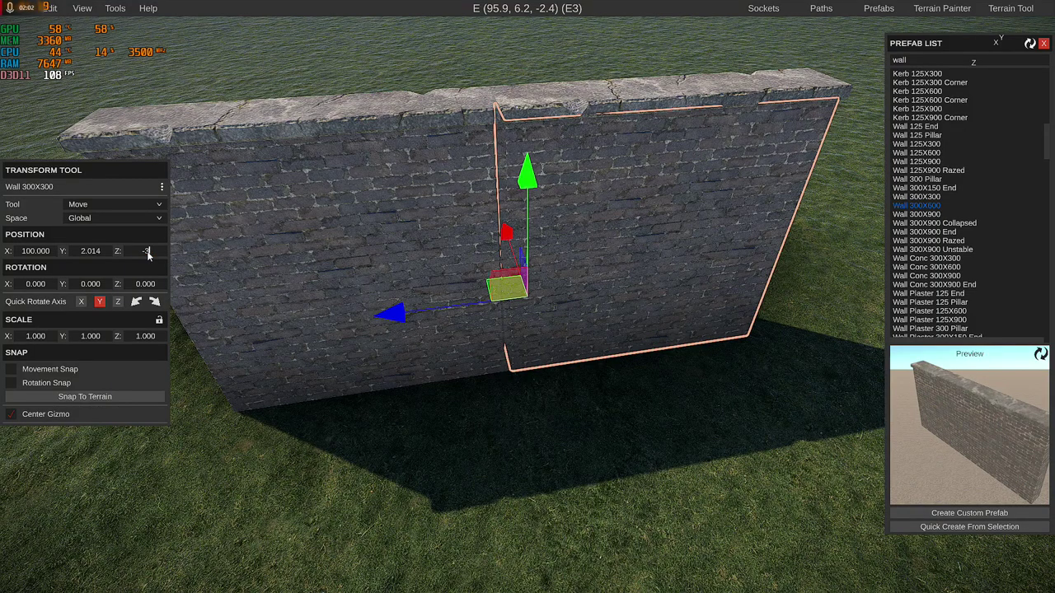
{"action": "left_click", "coordinate": [539, 499]}
- Reselect the copied wall, shift it slightly away to open a gap, and set its Z position back to -3
{"action": "key", "text": "w"}
{"action": "right_click_drag", "start_coordinate": [539, 500], "coordinate": [561, 486]}
{"action": "key", "text": "d"}
{"action": "left_click", "coordinate": [539, 448]}
{"action": "left_click_drag", "start_coordinate": [447, 307], "coordinate": [468, 309]}
{"action": "right_click_drag", "start_coordinate": [466, 309], "coordinate": [462, 480]}
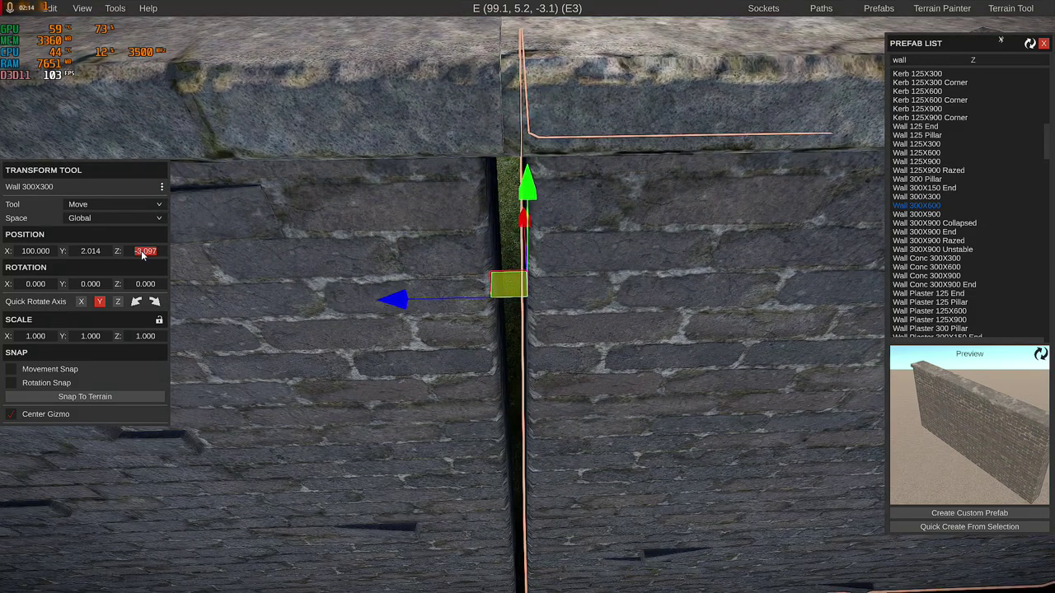
{"action": "type", "text": "-3"}
{"action": "key", "text": "Return"}
- Set the copied wall's Y position to 2.013 and inspect the joint between the two wall tops
{"action": "right_click_drag", "start_coordinate": [351, 183], "coordinate": [185, 235]}
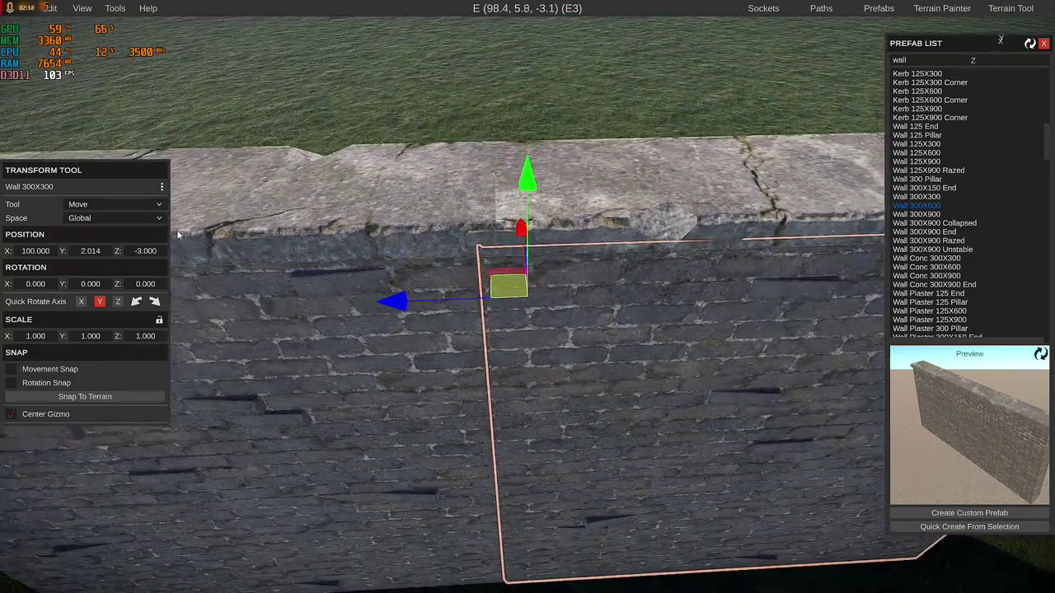
{"action": "type", "text": "2.013"}
{"action": "key", "text": "Return"}
{"action": "right_click_drag", "start_coordinate": [275, 216], "coordinate": [420, 229]}
{"action": "scroll", "coordinate": [392, 195], "scroll_direction": "down", "scroll_amount": 5}
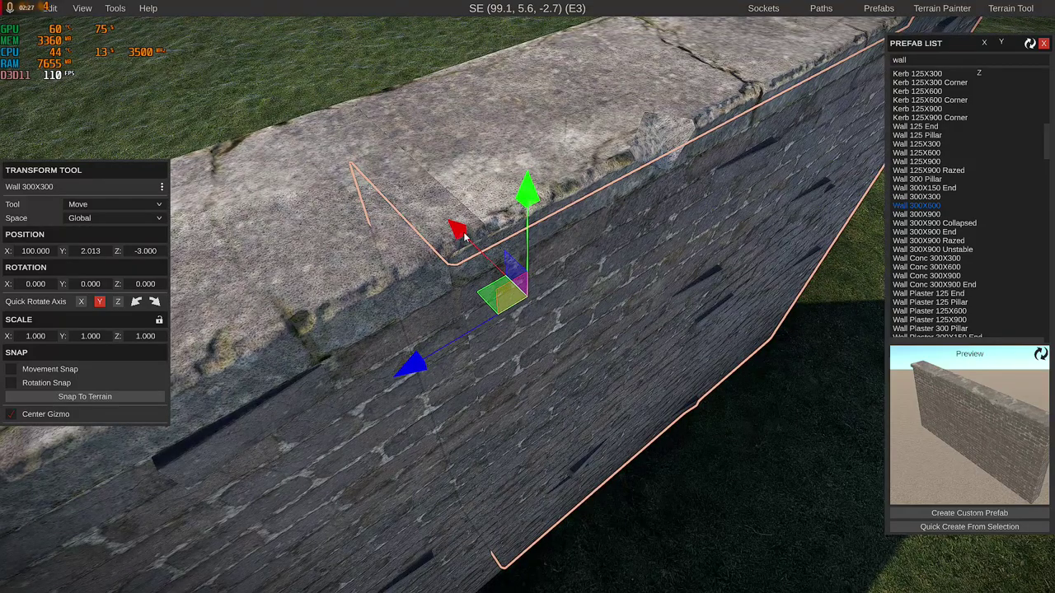
- Set the copied wall's X position to 99.999 to offset its face slightly from the original
{"action": "left_click_drag", "start_coordinate": [464, 237], "coordinate": [464, 238]}
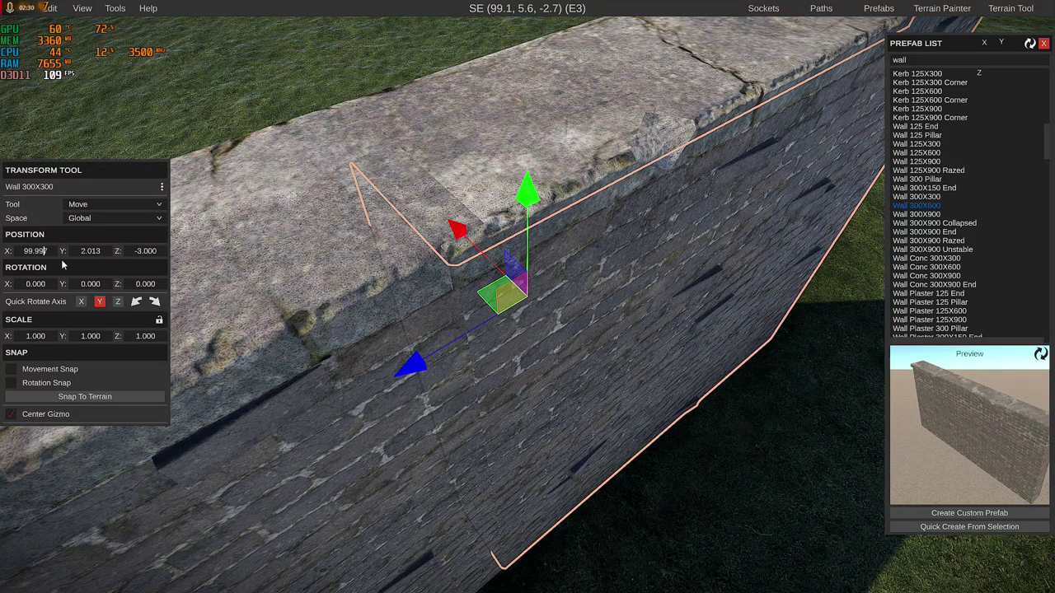
{"action": "type", "text": "9"}
{"action": "key", "text": "Return"}
{"action": "right_click_drag", "start_coordinate": [388, 194], "coordinate": [151, 183]}
{"action": "key", "text": "s"}
- Duplicate the original wall at Z 0 and position the copy at Z -6 to extend the row
{"action": "left_click", "coordinate": [511, 324]}
{"action": "left_click", "coordinate": [538, 262]}
{"action": "left_click", "coordinate": [427, 277]}
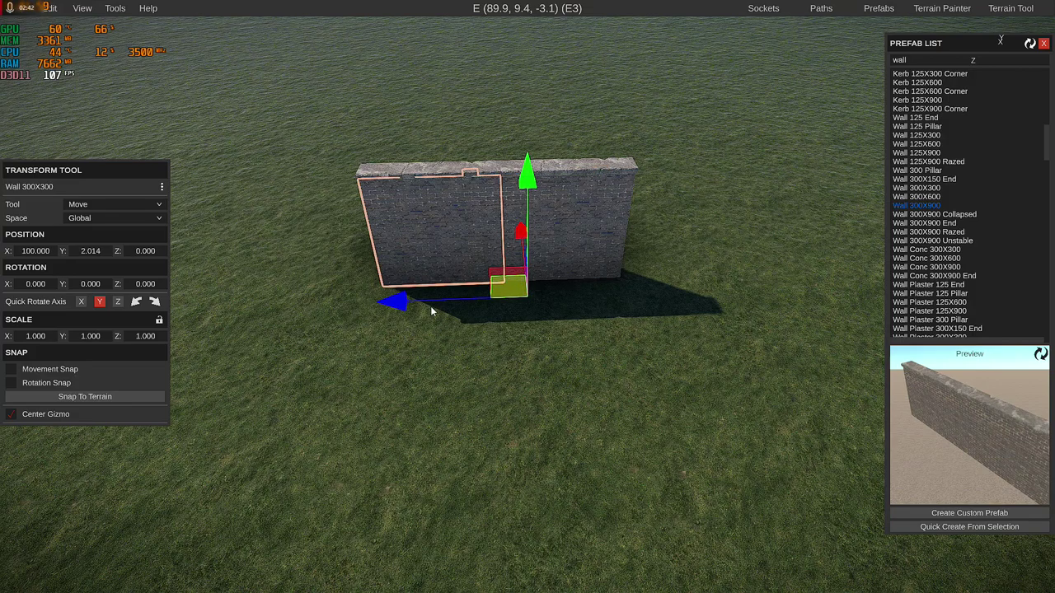
{"action": "key", "text": "ctrl+d"}
{"action": "left_click_drag", "start_coordinate": [430, 306], "coordinate": [635, 302]}
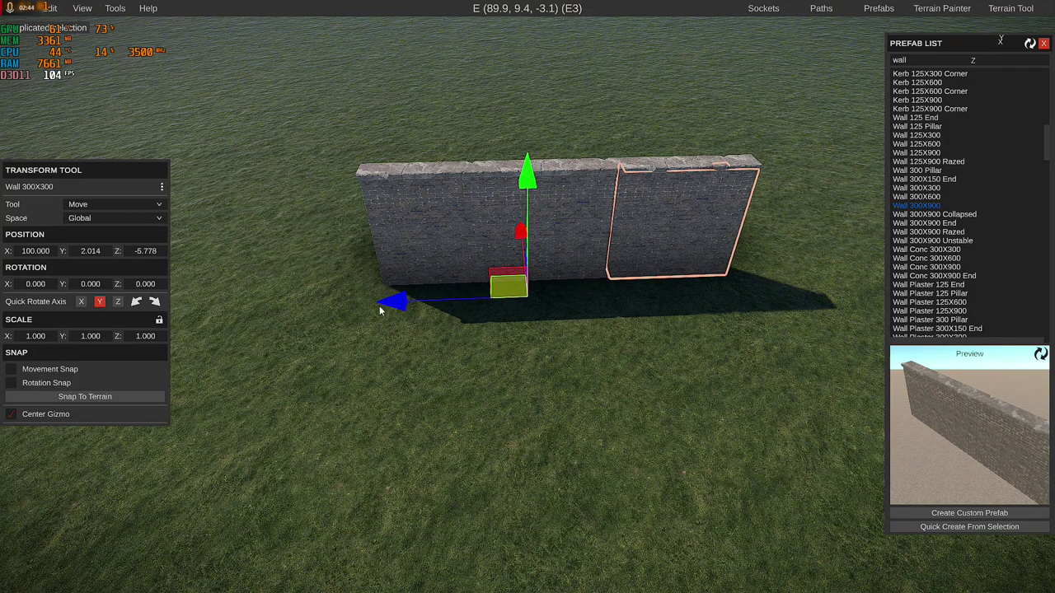
{"action": "type", "text": "-6"}
{"action": "key", "text": "Return"}
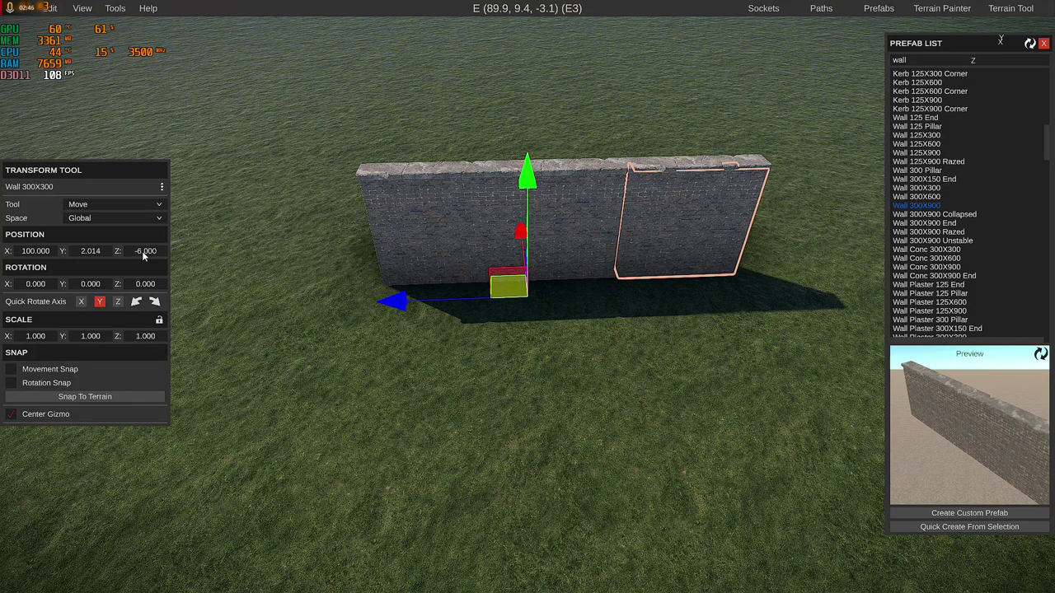
- Duplicate the original wall at Z 0, slide the copy to about Z 2.49, and rotate it 90° about the Y axis
{"action": "left_click", "coordinate": [480, 475]}
{"action": "right_click_drag", "start_coordinate": [521, 483], "coordinate": [589, 299]}
{"action": "key", "text": "w"}
{"action": "key", "text": "a"}
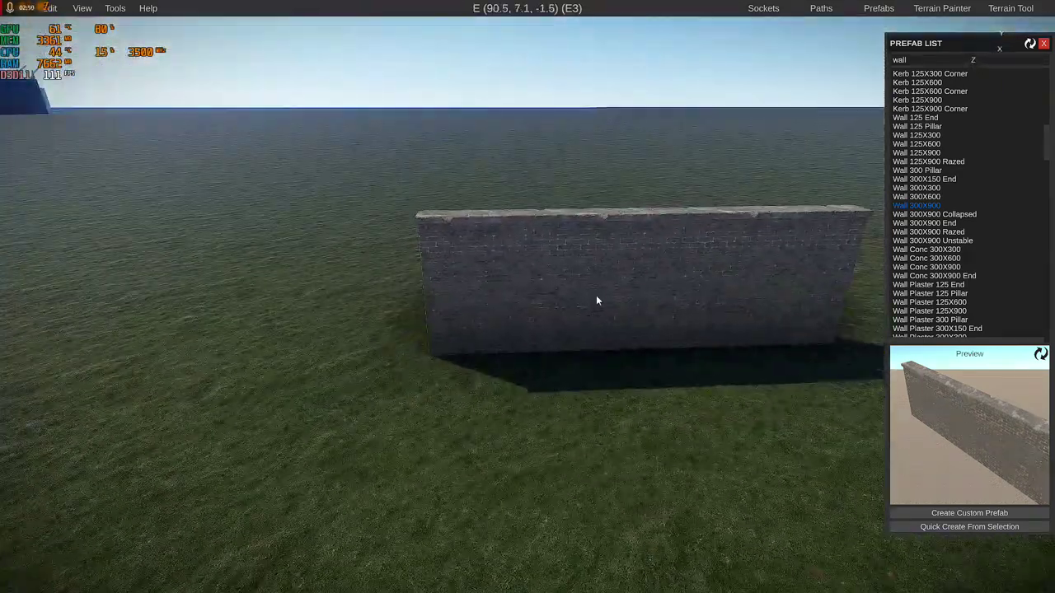
{"action": "left_click", "coordinate": [503, 291]}
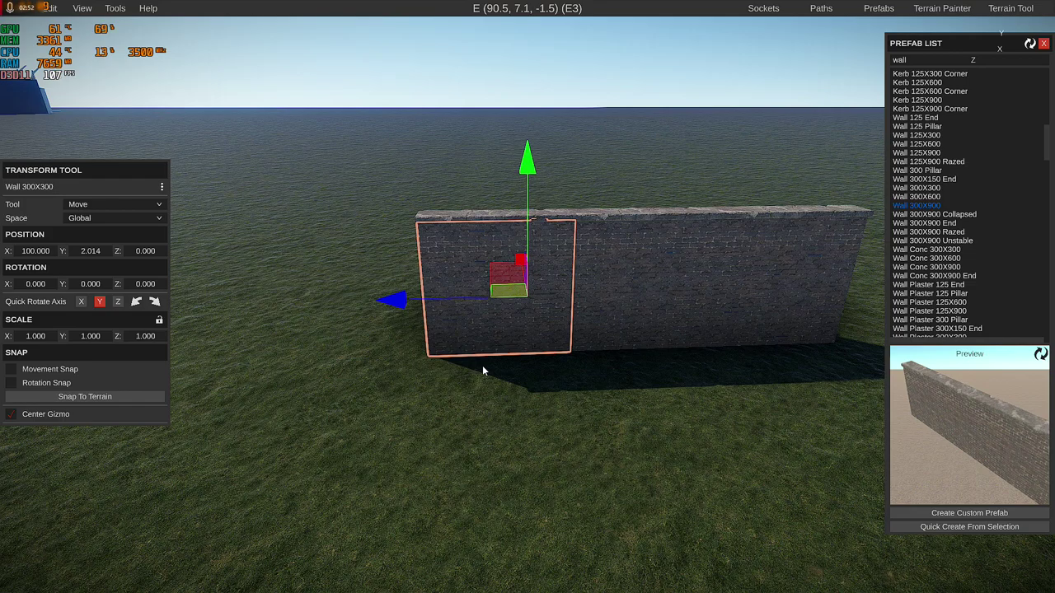
{"action": "key", "text": "ctrl+d"}
{"action": "left_click_drag", "start_coordinate": [455, 303], "coordinate": [342, 316]}
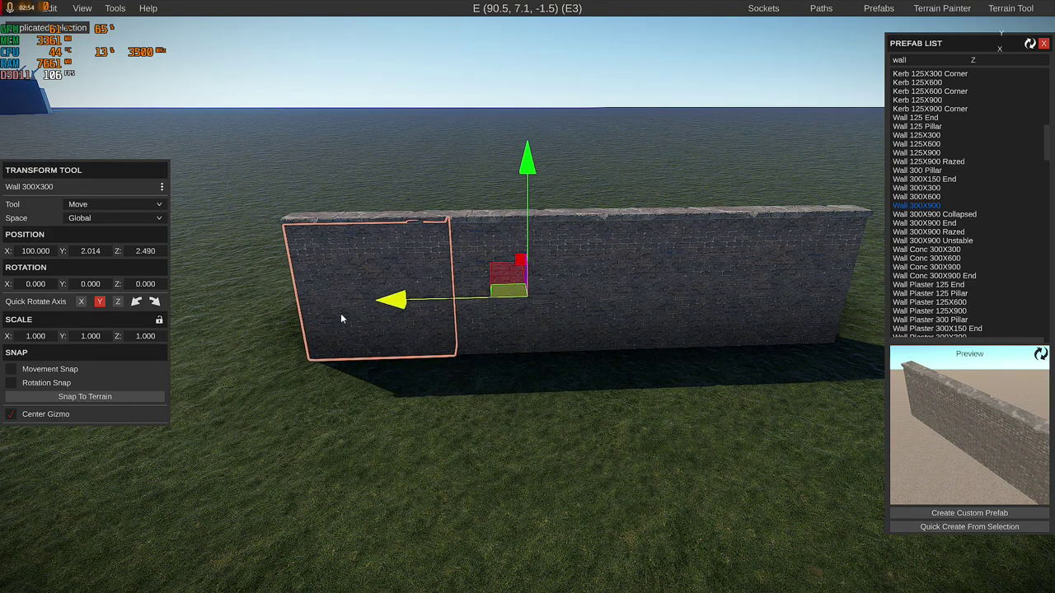
{"action": "left_click", "coordinate": [160, 302]}
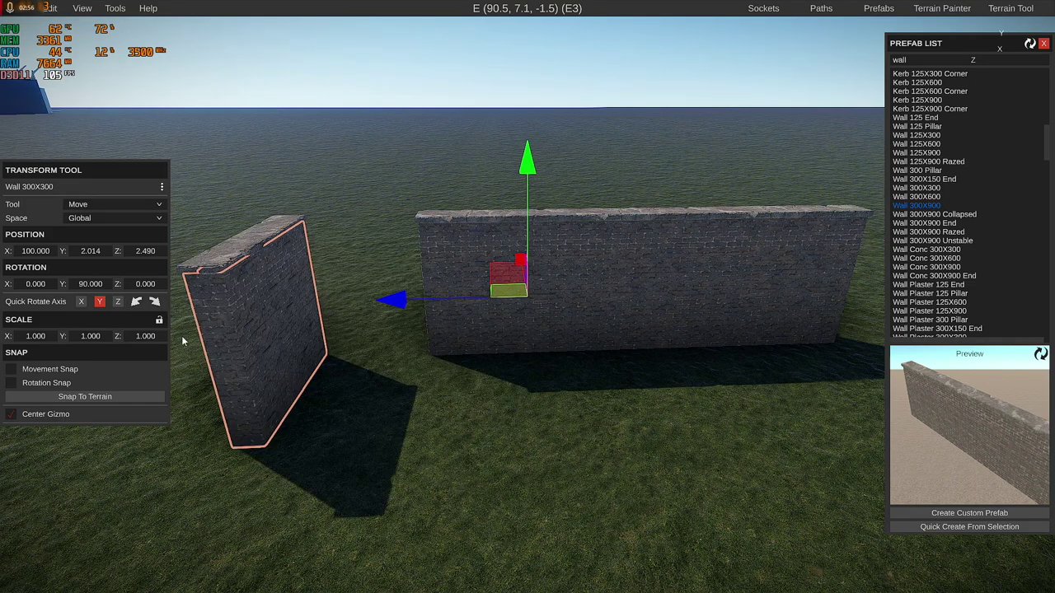
- Try quick 90° rotations of the copied wall back and forth about the Y and Z axes
{"action": "left_click", "coordinate": [193, 337]}
{"action": "left_click", "coordinate": [256, 296]}
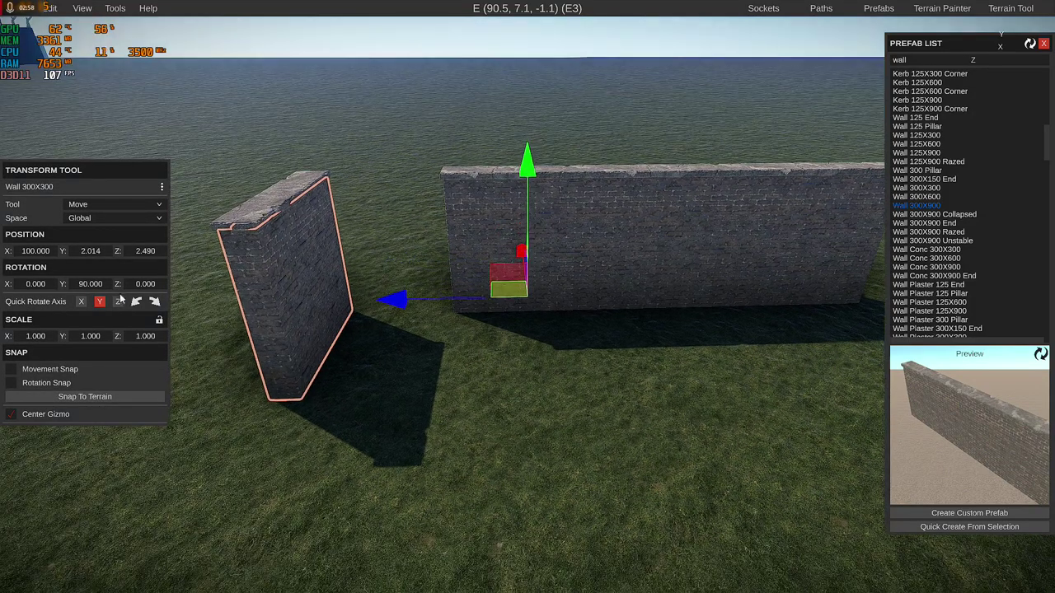
{"action": "left_click", "coordinate": [144, 303]}
{"action": "left_click", "coordinate": [154, 304]}
{"action": "left_click", "coordinate": [139, 301]}
{"action": "left_click", "coordinate": [154, 303]}
{"action": "left_click", "coordinate": [154, 304]}
{"action": "left_click", "coordinate": [134, 303]}
{"action": "left_click", "coordinate": [138, 304]}
{"action": "left_click", "coordinate": [146, 305]}
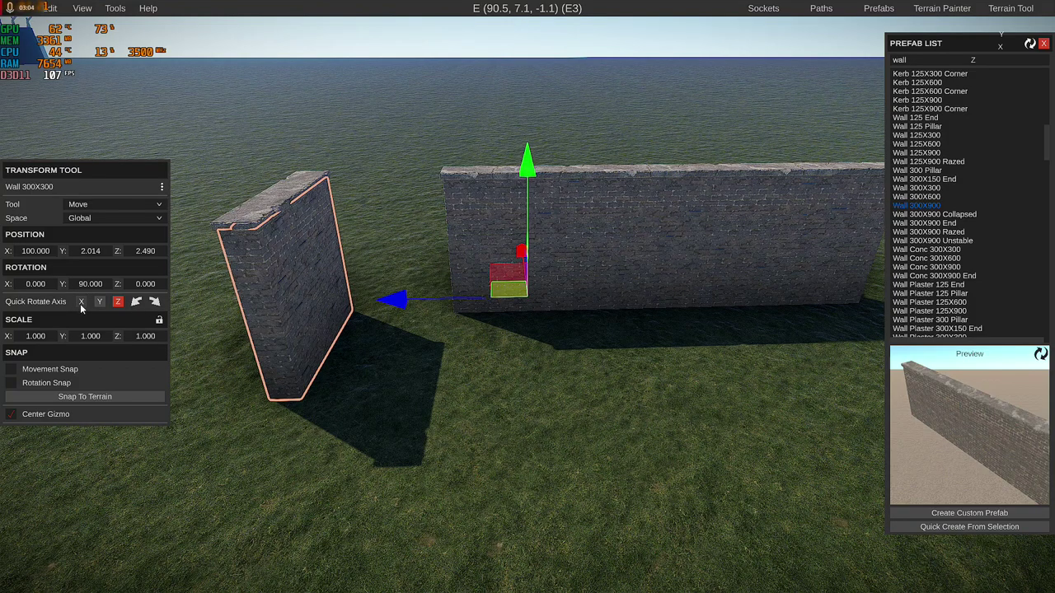
- Try quick 90° rotations of the wall about the X axis and turn it back upright at Y 90
{"action": "left_click", "coordinate": [152, 302]}
{"action": "left_click", "coordinate": [136, 302]}
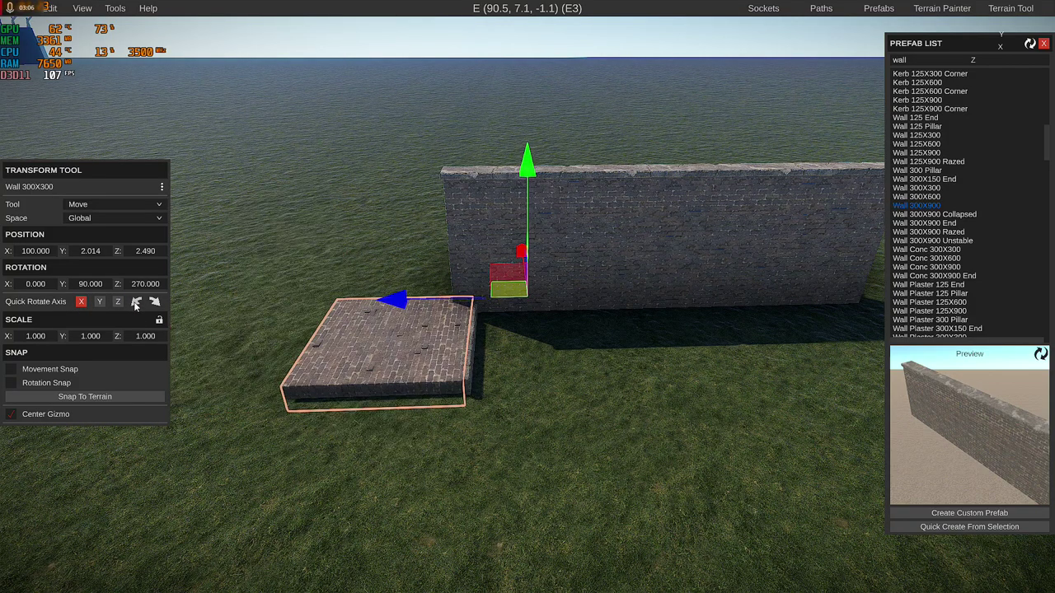
{"action": "left_click", "coordinate": [136, 302]}
{"action": "left_click", "coordinate": [136, 303]}
{"action": "left_click", "coordinate": [136, 302]}
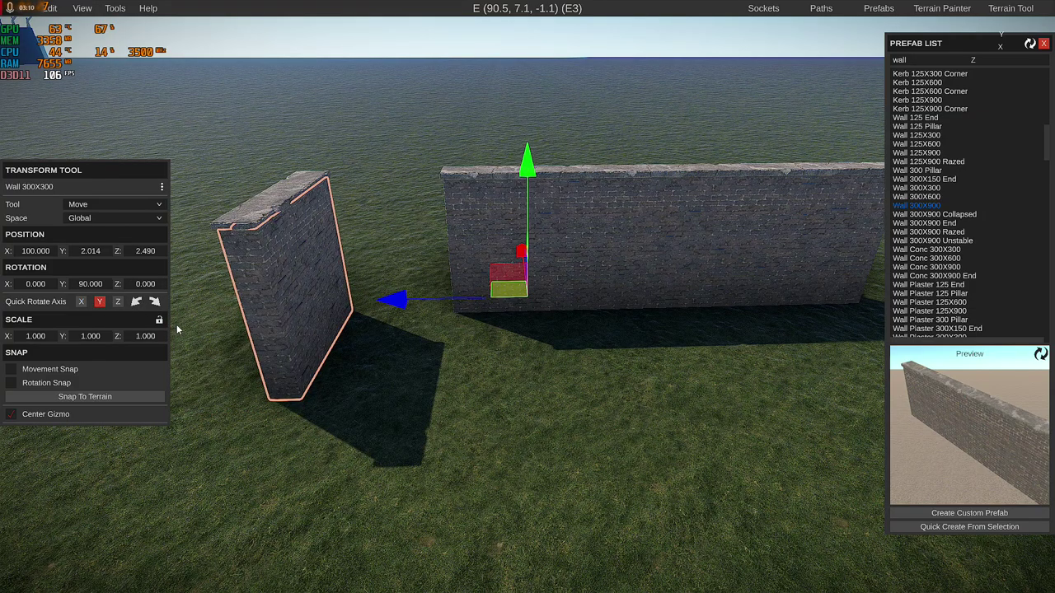
{"action": "left_click", "coordinate": [155, 303]}
{"action": "left_click", "coordinate": [138, 302]}
- Move the rotated wall against the row's end at about Z 0.179 and set its X position to 100
{"action": "right_click_drag", "start_coordinate": [275, 331], "coordinate": [515, 237]}
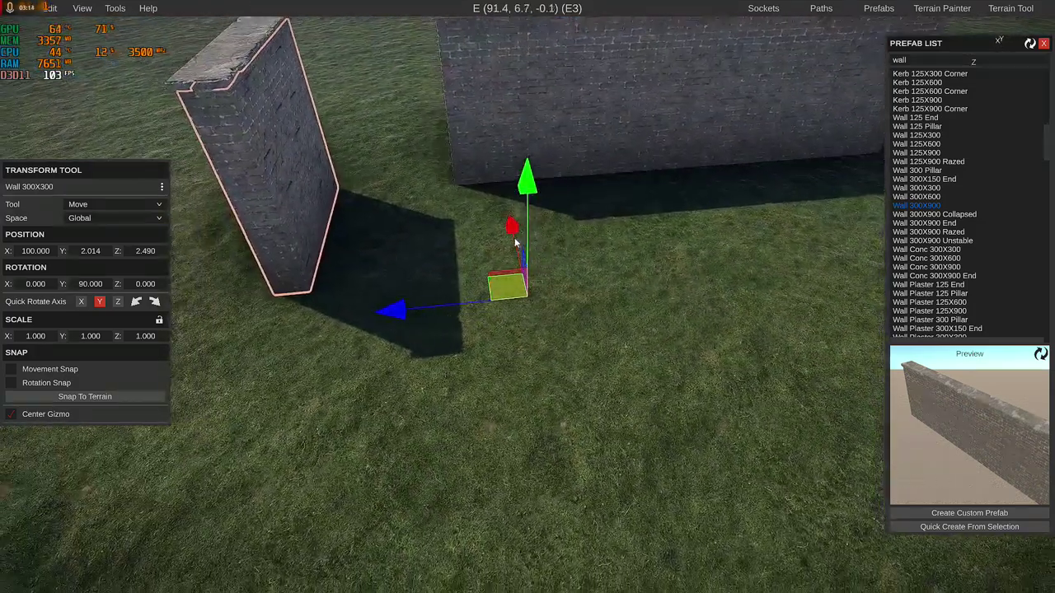
{"action": "left_click_drag", "start_coordinate": [514, 237], "coordinate": [433, 49]}
{"action": "left_click_drag", "start_coordinate": [415, 311], "coordinate": [497, 300]}
{"action": "left_click_drag", "start_coordinate": [511, 234], "coordinate": [533, 300]}
{"action": "right_click_drag", "start_coordinate": [461, 300], "coordinate": [473, 235]}
{"action": "key", "text": "w"}
{"action": "left_click", "coordinate": [44, 252]}
{"action": "type", "text": "100"}
{"action": "key", "text": "Return"}
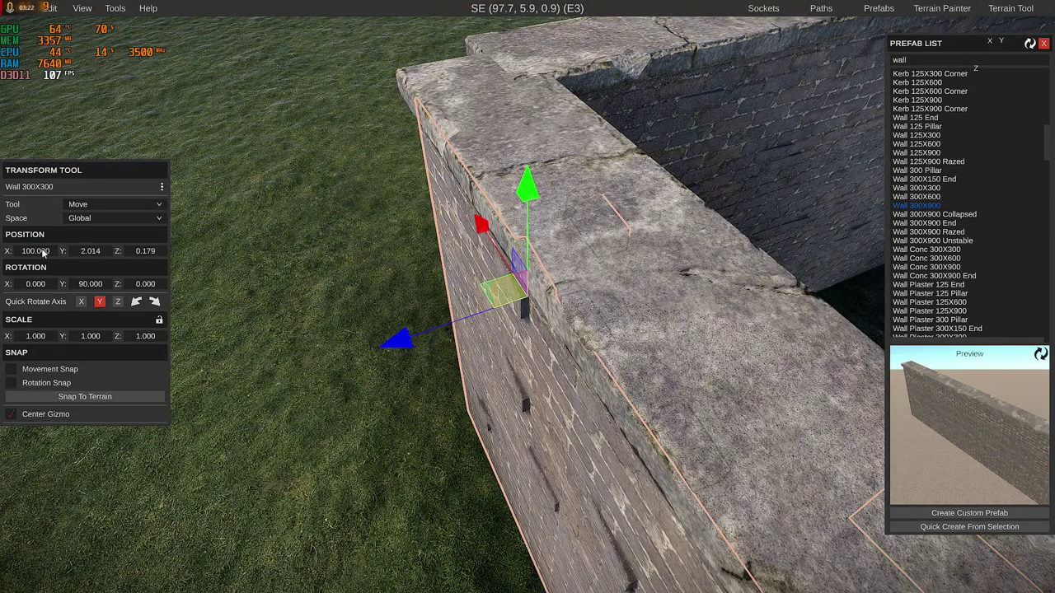
- Slide the rotated wall along X to about 102.767 to form a corner with the row
{"action": "mouse_move", "coordinate": [341, 216]}
{"action": "right_mouse_down"}
{"action": "mouse_move", "coordinate": [348, 205]}
{"action": "mouse_move", "coordinate": [350, 218]}
{"action": "right_mouse_up"}
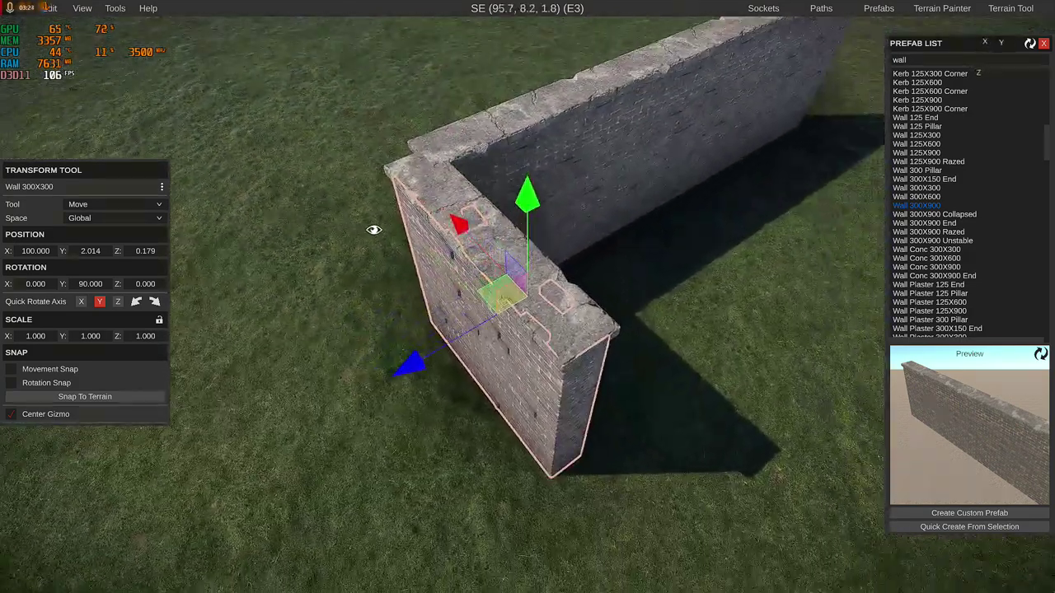
{"action": "left_click_drag", "start_coordinate": [487, 248], "coordinate": [380, 104]}
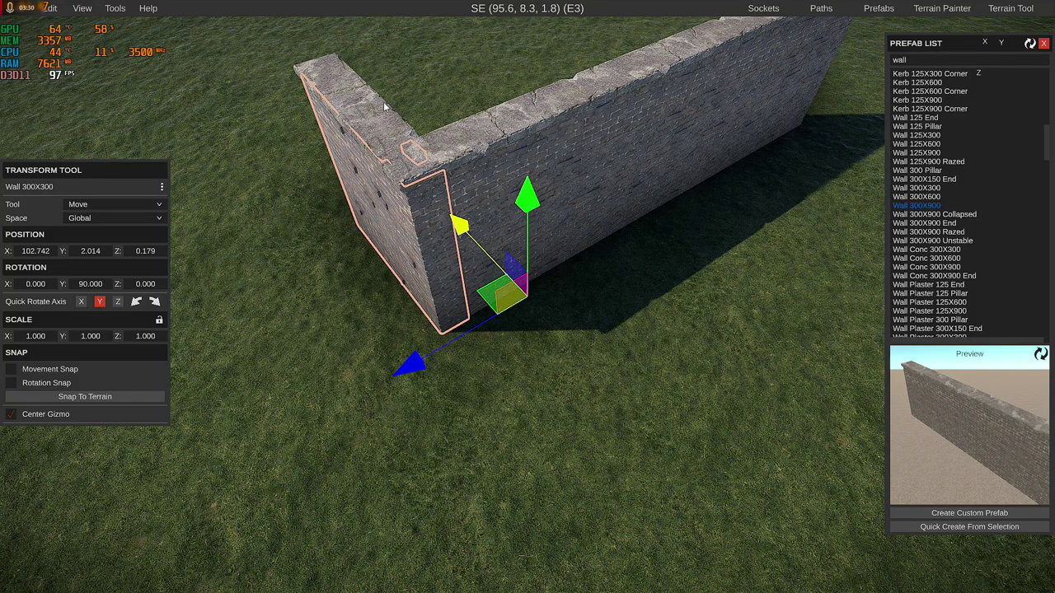
{"action": "right_click_drag", "start_coordinate": [384, 105], "coordinate": [417, 191]}
{"action": "left_click_drag", "start_coordinate": [428, 270], "coordinate": [429, 269]}
{"action": "right_click_drag", "start_coordinate": [428, 270], "coordinate": [504, 274]}
- Duplicate the corner wall and set the copy's X position to 105.767 to extend the side wall
{"action": "key", "text": "w"}
{"action": "key", "text": "s"}
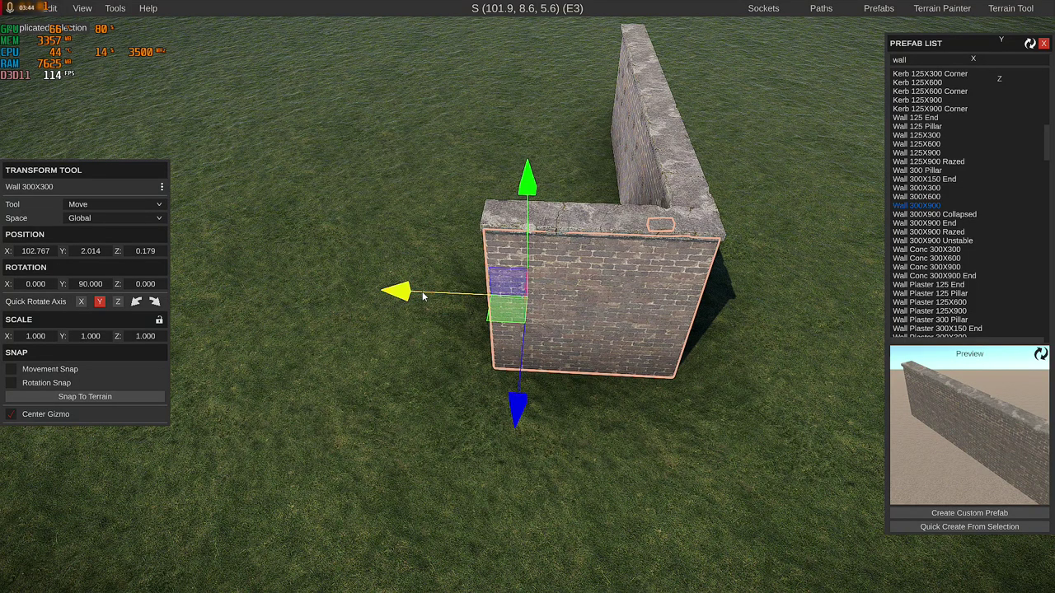
{"action": "left_click_drag", "start_coordinate": [426, 297], "coordinate": [189, 279]}
{"action": "left_click", "coordinate": [603, 275]}
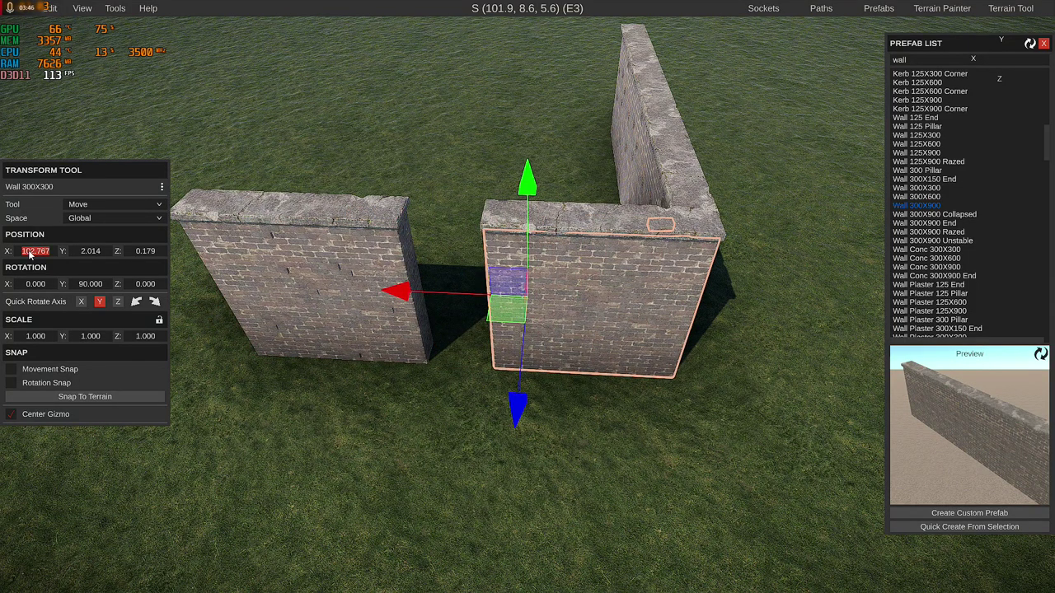
{"action": "left_click", "coordinate": [349, 284]}
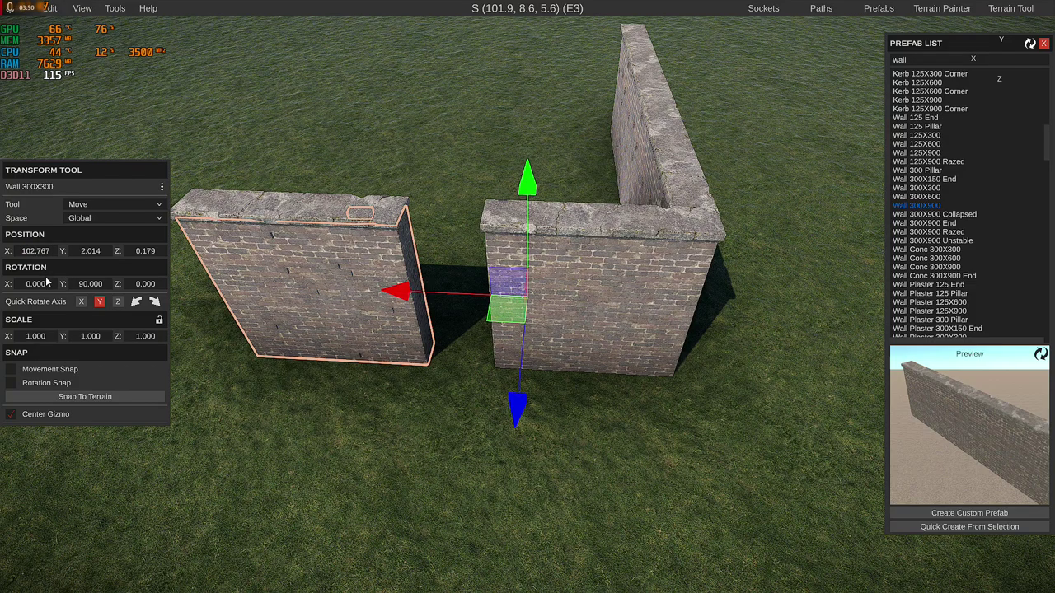
{"action": "key", "text": "BackSpace"}
{"action": "type", "text": "5"}
{"action": "key", "text": "Return"}
{"action": "left_click", "coordinate": [392, 476]}
{"action": "right_click_drag", "start_coordinate": [375, 469], "coordinate": [160, 252]}
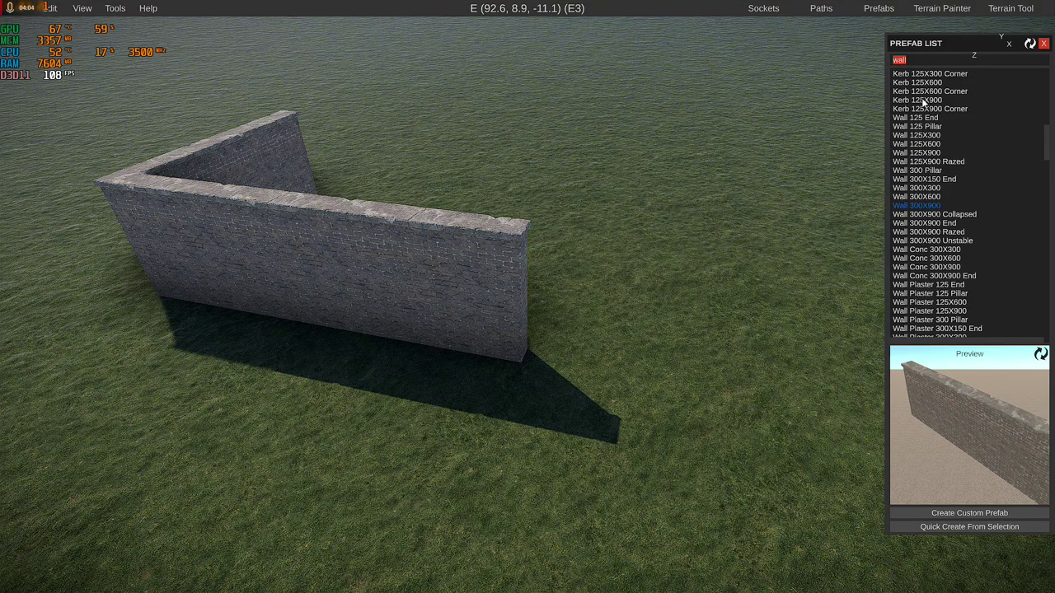
- Search the prefab list for "door" and browse the doors down to the Wall Doorway prefabs
{"action": "type", "text": "door"}
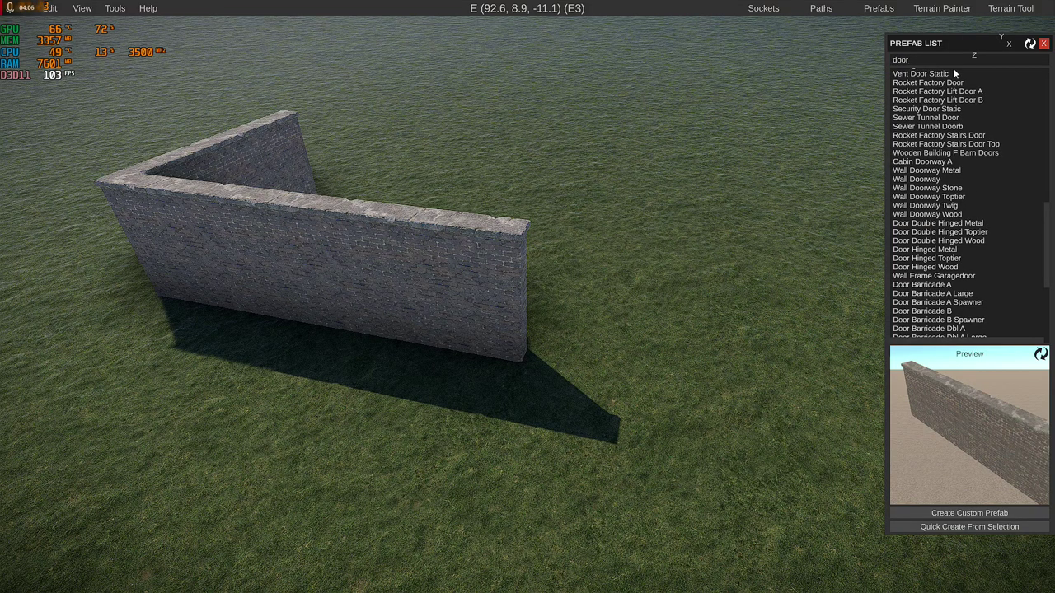
{"action": "left_click", "coordinate": [907, 85]}
{"action": "scroll", "coordinate": [909, 89], "scroll_direction": "up", "scroll_amount": 2}
{"action": "key", "text": "Down"}
{"action": "key", "text": "Down"}
{"action": "key", "text": "Down"}
{"action": "key", "text": "Down"}
{"action": "key", "text": "Down"}
{"action": "key", "text": "Down"}
{"action": "key", "text": "Down"}
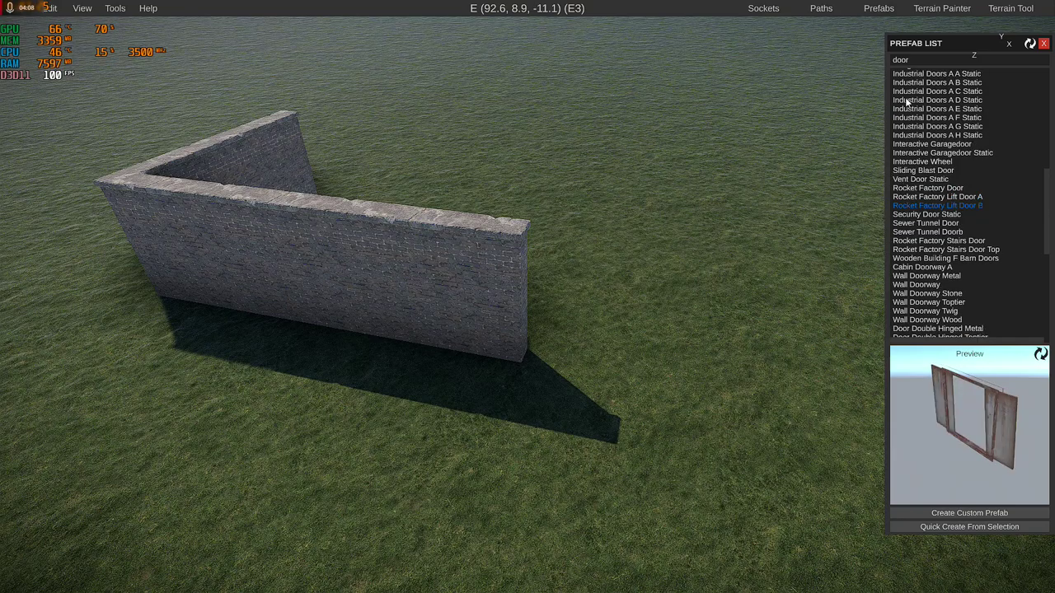
{"action": "key", "text": "Down"}
{"action": "key", "text": "Down"}
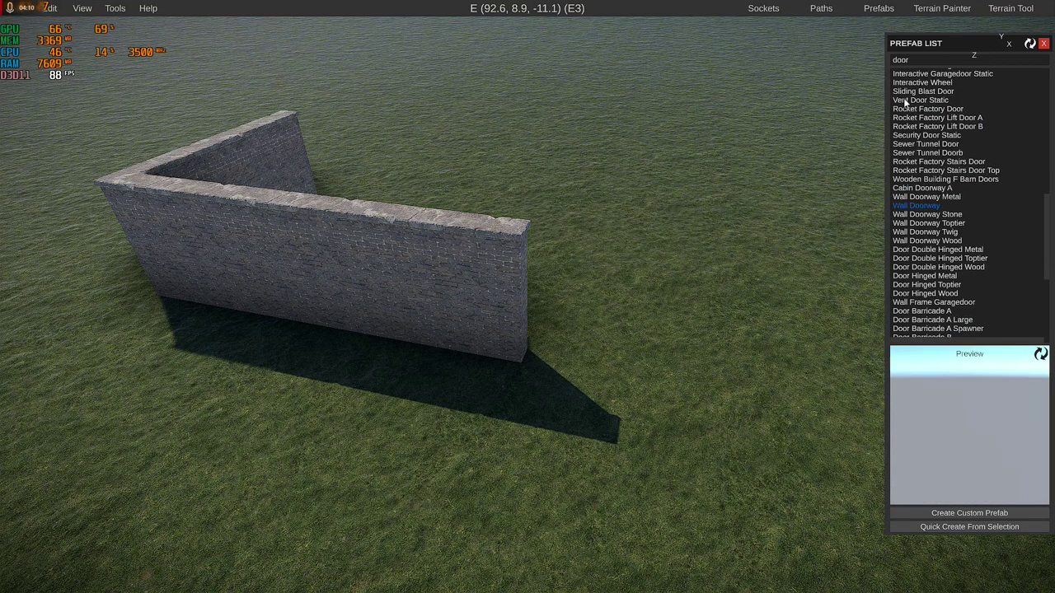
- Place a wooden doorway wall at the row's far end and fit Cabin Doorway A into its opening at about X 100.021, Z -10.496
{"action": "left_click_drag", "start_coordinate": [921, 203], "coordinate": [592, 368]}
{"action": "left_click", "coordinate": [585, 446]}
{"action": "right_click_drag", "start_coordinate": [585, 445], "coordinate": [617, 376]}
{"action": "key", "text": "w"}
{"action": "left_click", "coordinate": [492, 381]}
{"action": "right_click_drag", "start_coordinate": [494, 384], "coordinate": [508, 467]}
{"action": "left_click_drag", "start_coordinate": [451, 294], "coordinate": [454, 297]}
{"action": "key", "text": "w"}
{"action": "right_click_drag", "start_coordinate": [453, 296], "coordinate": [371, 395]}
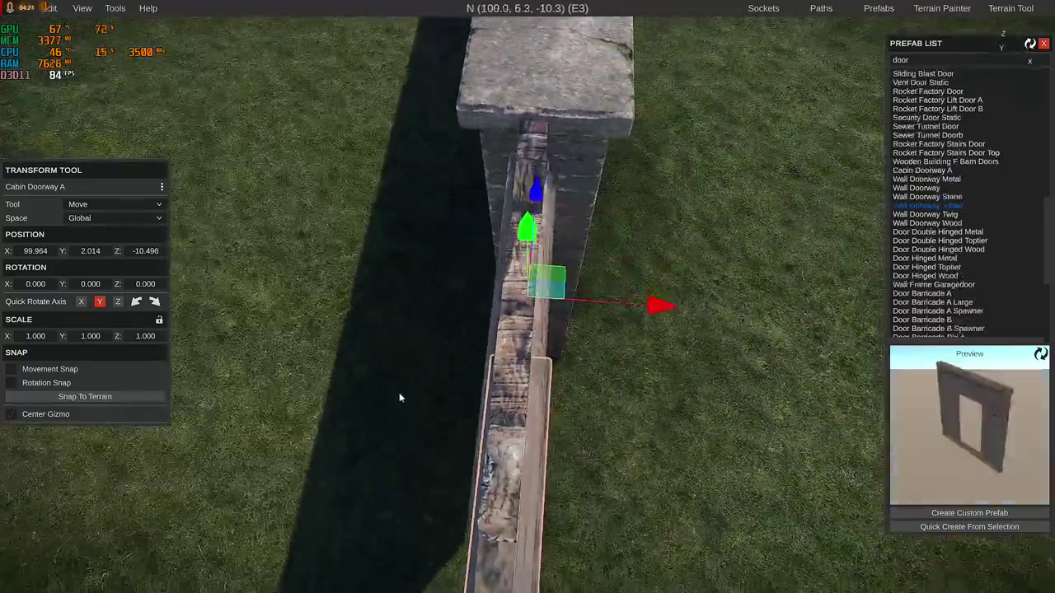
{"action": "left_click_drag", "start_coordinate": [619, 300], "coordinate": [627, 307]}
{"action": "right_click_drag", "start_coordinate": [627, 307], "coordinate": [873, 171]}
- Search the prefabs for "securit" and place Door Hinged Security Green in the doorway at about X 100.005, Z -10.478
{"action": "scroll", "coordinate": [946, 221], "scroll_direction": "down", "scroll_amount": 3}
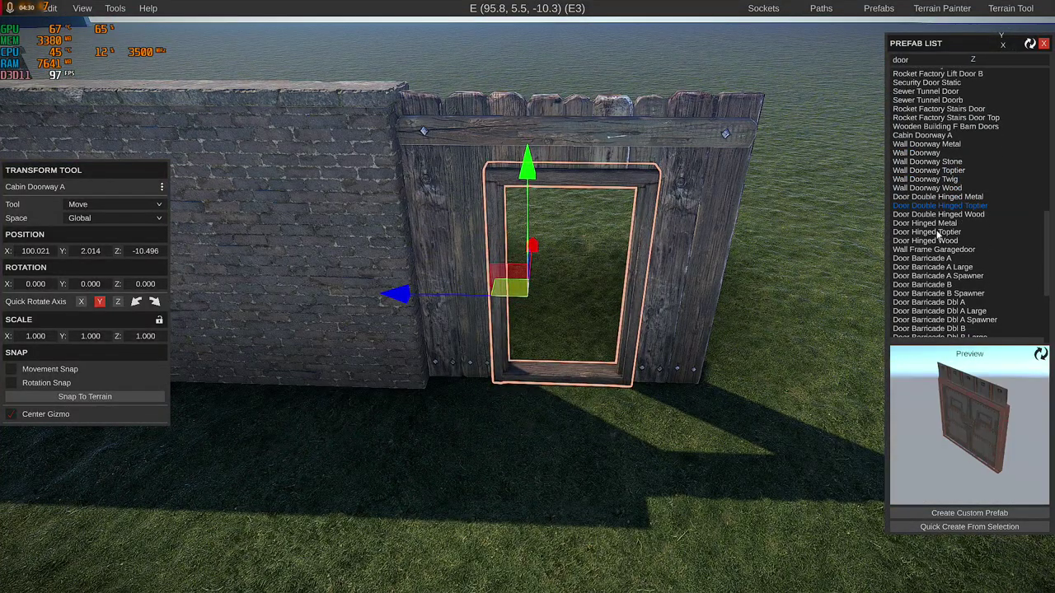
{"action": "scroll", "coordinate": [938, 235], "scroll_direction": "down", "scroll_amount": 1}
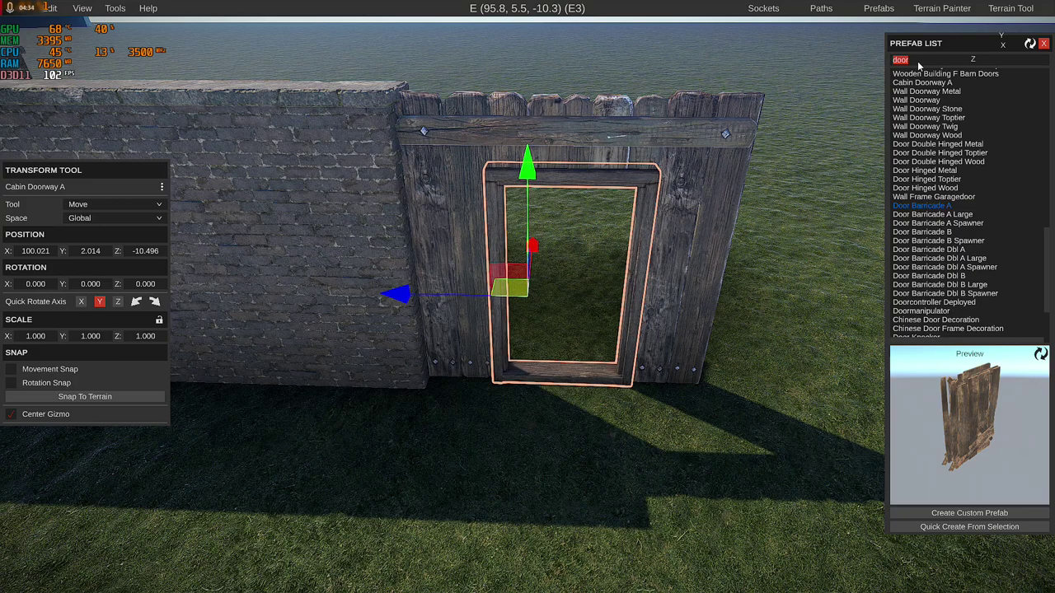
{"action": "type", "text": "secur"}
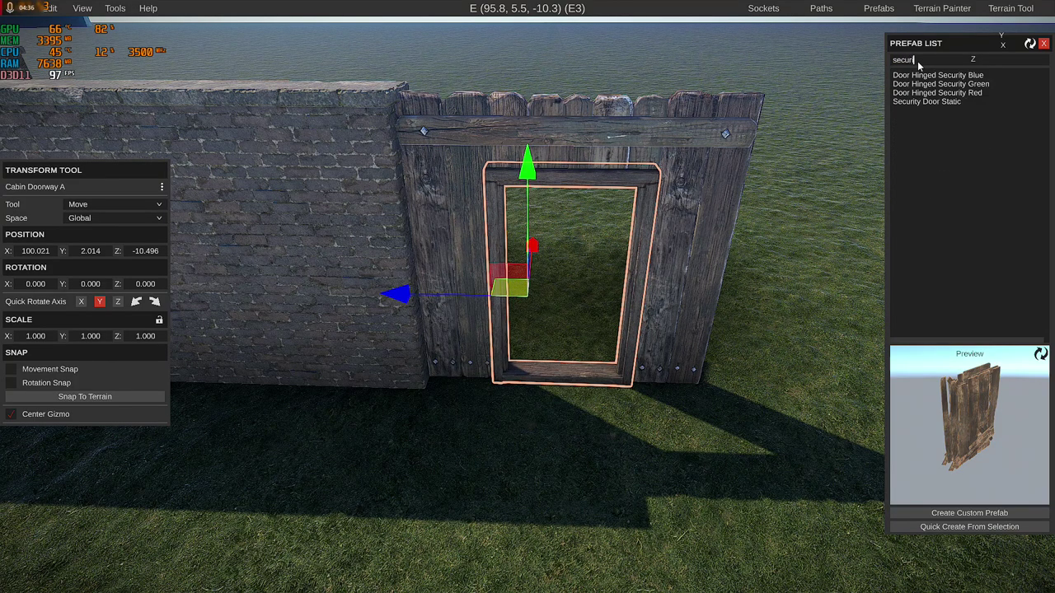
{"action": "type", "text": "it"}
{"action": "left_click_drag", "start_coordinate": [982, 84], "coordinate": [560, 387]}
{"action": "right_click_drag", "start_coordinate": [560, 387], "coordinate": [624, 406]}
{"action": "key", "text": "w"}
{"action": "key", "text": "w"}
{"action": "left_click_drag", "start_coordinate": [492, 246], "coordinate": [470, 214]}
- Nudge the security door along Z to fit between the frame's sides, checking the gaps at both edges
{"action": "right_click_drag", "start_coordinate": [503, 218], "coordinate": [466, 256]}
{"action": "key", "text": "w"}
{"action": "key", "text": "d"}
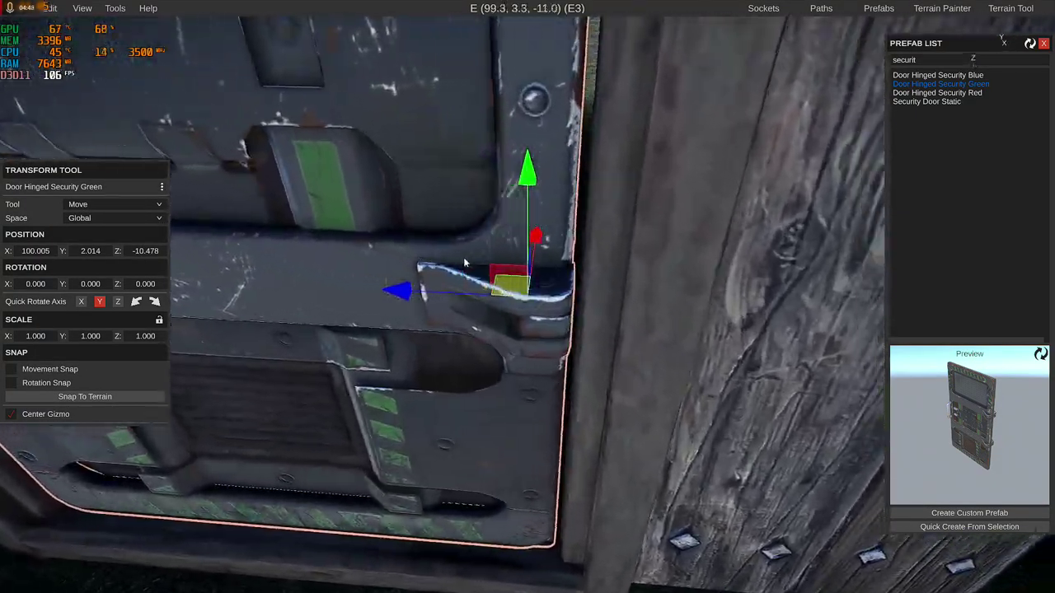
{"action": "left_click_drag", "start_coordinate": [416, 293], "coordinate": [427, 296]}
{"action": "right_click_drag", "start_coordinate": [427, 297], "coordinate": [445, 228]}
{"action": "key", "text": "s"}
{"action": "left_click", "coordinate": [508, 441]}
{"action": "key", "text": "w"}
{"action": "left_click", "coordinate": [497, 269]}
{"action": "left_click_drag", "start_coordinate": [420, 308], "coordinate": [424, 308]}
{"action": "right_click_drag", "start_coordinate": [423, 308], "coordinate": [478, 379]}
{"action": "key", "text": "s"}
{"action": "left_click", "coordinate": [540, 427]}
{"action": "key", "text": "w"}
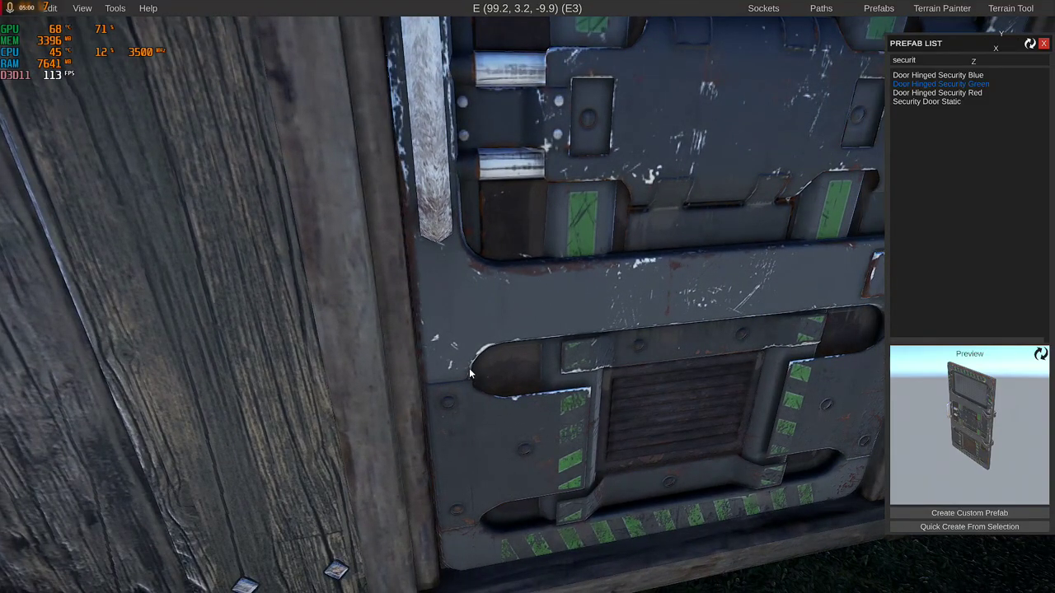
- Lower the security door slightly along Y to seat it in the door frame
{"action": "left_click", "coordinate": [469, 367]}
{"action": "right_click_drag", "start_coordinate": [474, 430], "coordinate": [516, 297]}
{"action": "left_click", "coordinate": [681, 565]}
{"action": "key", "text": "d"}
{"action": "left_click", "coordinate": [514, 296]}
{"action": "left_click_drag", "start_coordinate": [528, 189], "coordinate": [529, 199]}
{"action": "right_click_drag", "start_coordinate": [530, 198], "coordinate": [500, 328]}
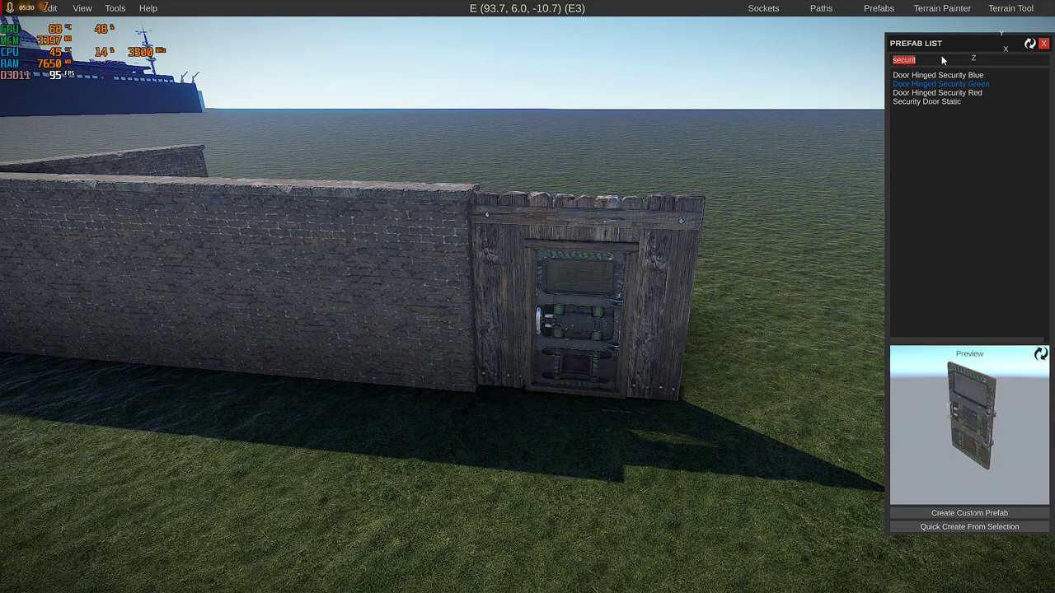
- Search the prefabs for "doorcon" and place Doorcontroller Deployed on the wooden wall beside the security door
{"action": "type", "text": "doo"}
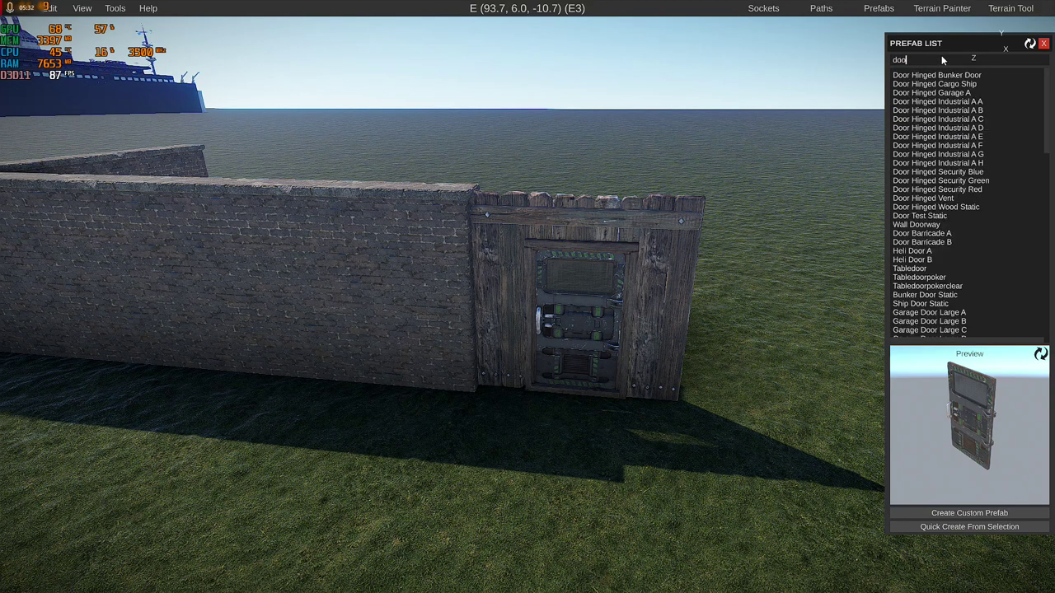
{"action": "type", "text": "rcon"}
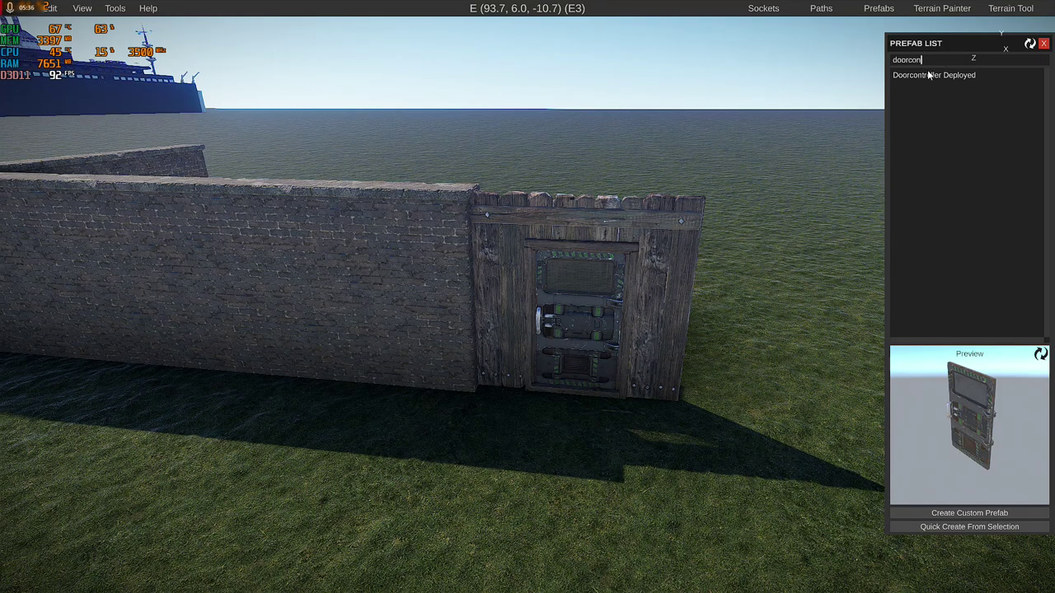
{"action": "left_click", "coordinate": [918, 75]}
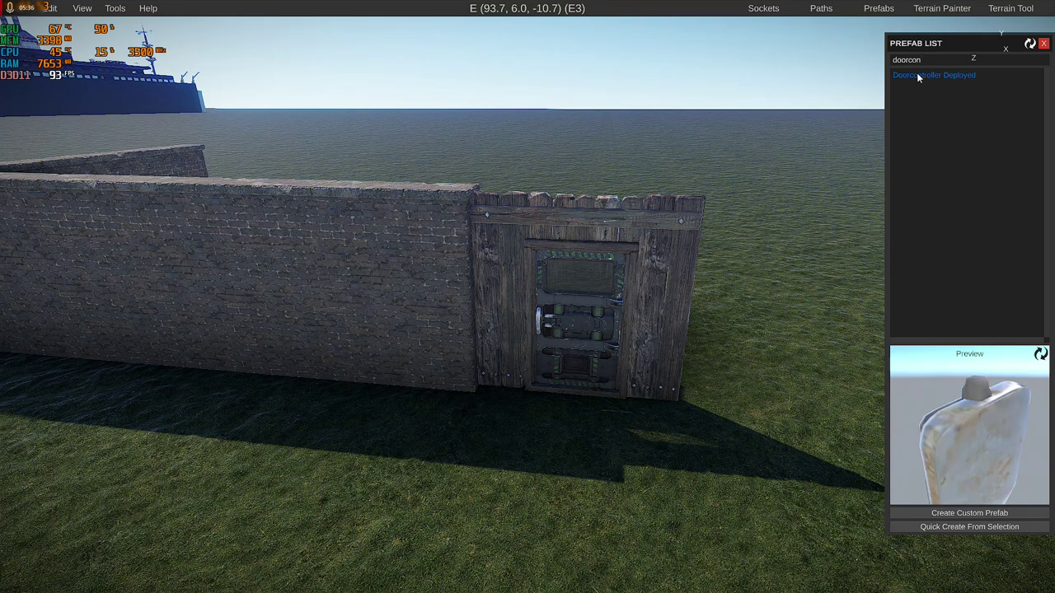
{"action": "left_click", "coordinate": [643, 378]}
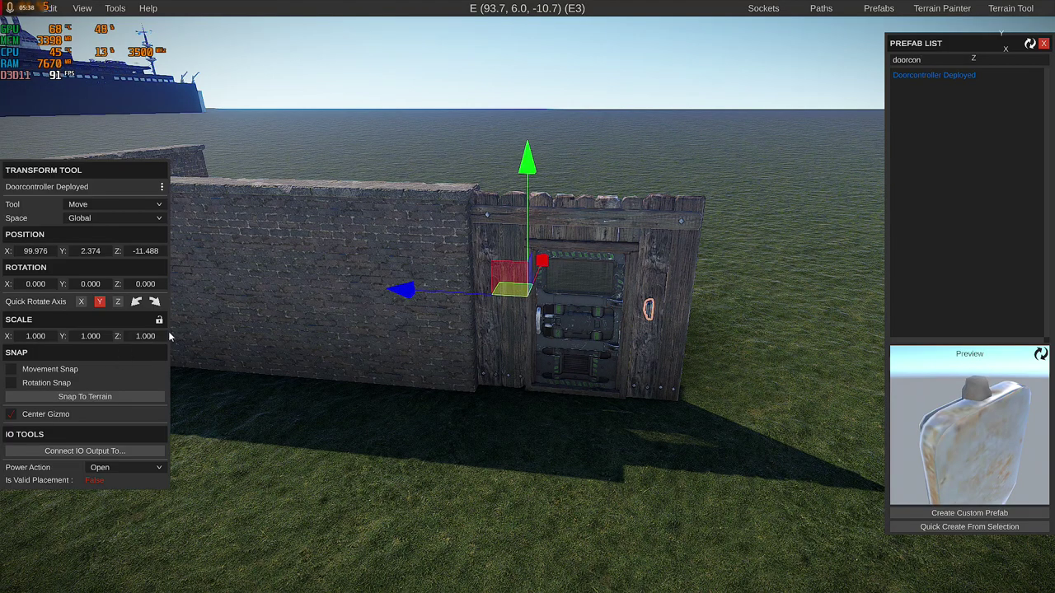
- Rotate the door controller to 270° about Y and move it beside the door at about Y 2.153, Z -11.357
{"action": "key", "text": "w"}
{"action": "right_click_drag", "start_coordinate": [308, 344], "coordinate": [186, 405]}
{"action": "key", "text": "a"}
{"action": "right_click_drag", "start_coordinate": [506, 306], "coordinate": [787, 342]}
{"action": "key", "text": "s"}
{"action": "left_click_drag", "start_coordinate": [453, 285], "coordinate": [384, 299]}
{"action": "key", "text": "a"}
{"action": "right_click_drag", "start_coordinate": [384, 299], "coordinate": [428, 307]}
{"action": "key", "text": "s"}
{"action": "left_click_drag", "start_coordinate": [428, 309], "coordinate": [435, 301]}
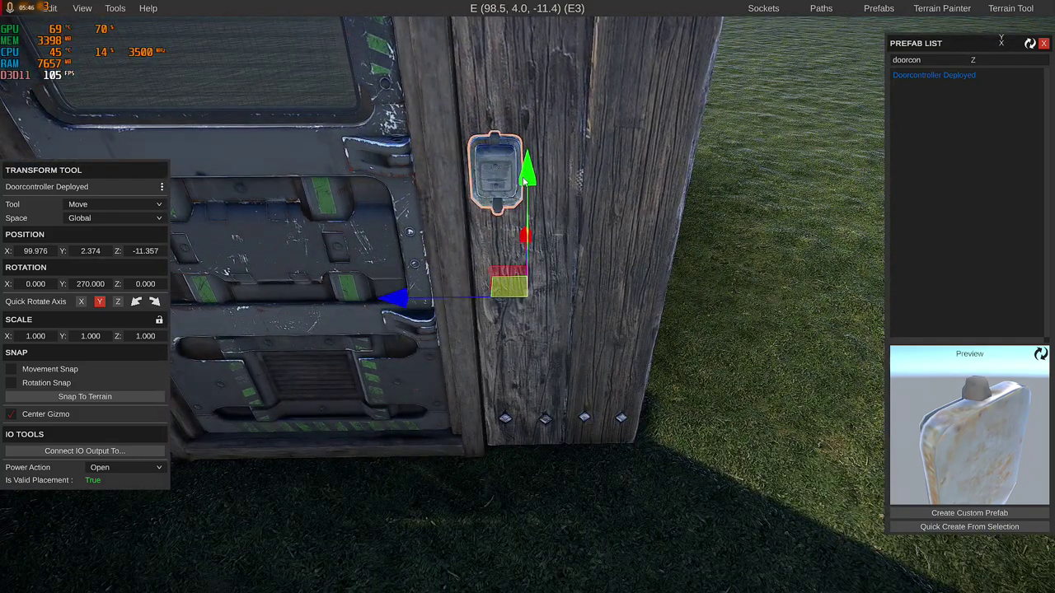
{"action": "left_click_drag", "start_coordinate": [524, 181], "coordinate": [529, 224]}
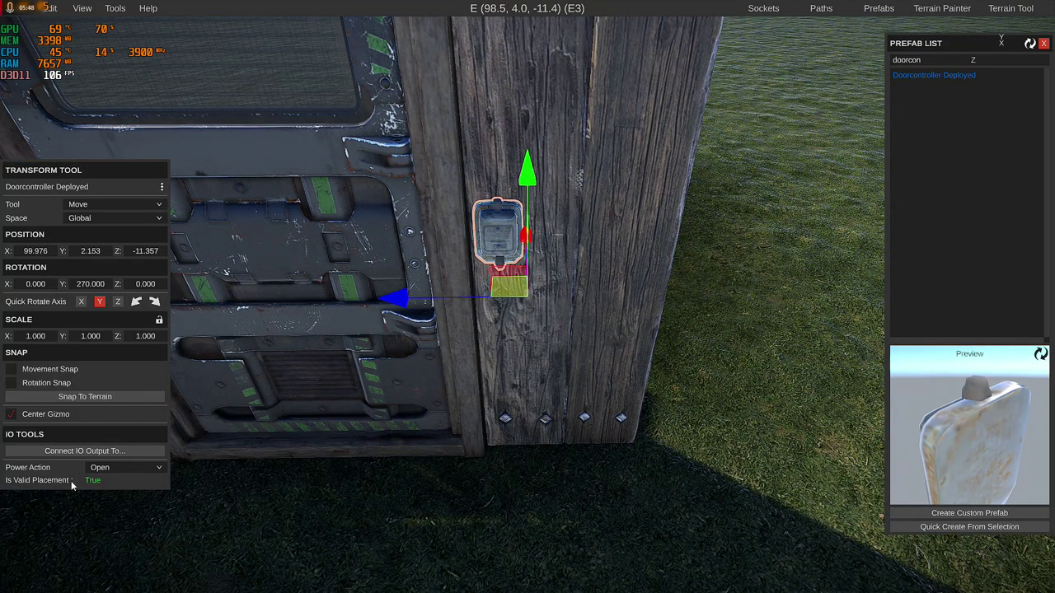
- Test the door controller's valid placement by raising it to about Y 3.013, then return it to about Y 2.156
{"action": "right_click_drag", "start_coordinate": [565, 256], "coordinate": [562, 176]}
{"action": "key", "text": "w"}
{"action": "key", "text": "s"}
{"action": "left_click_drag", "start_coordinate": [526, 211], "coordinate": [524, 74]}
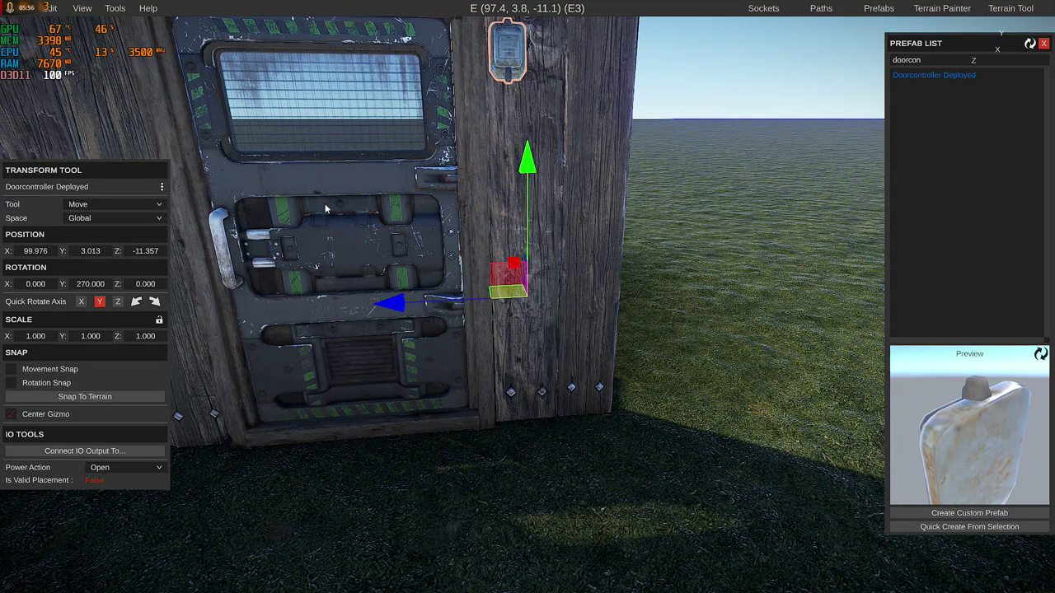
{"action": "left_click_drag", "start_coordinate": [528, 172], "coordinate": [509, 360]}
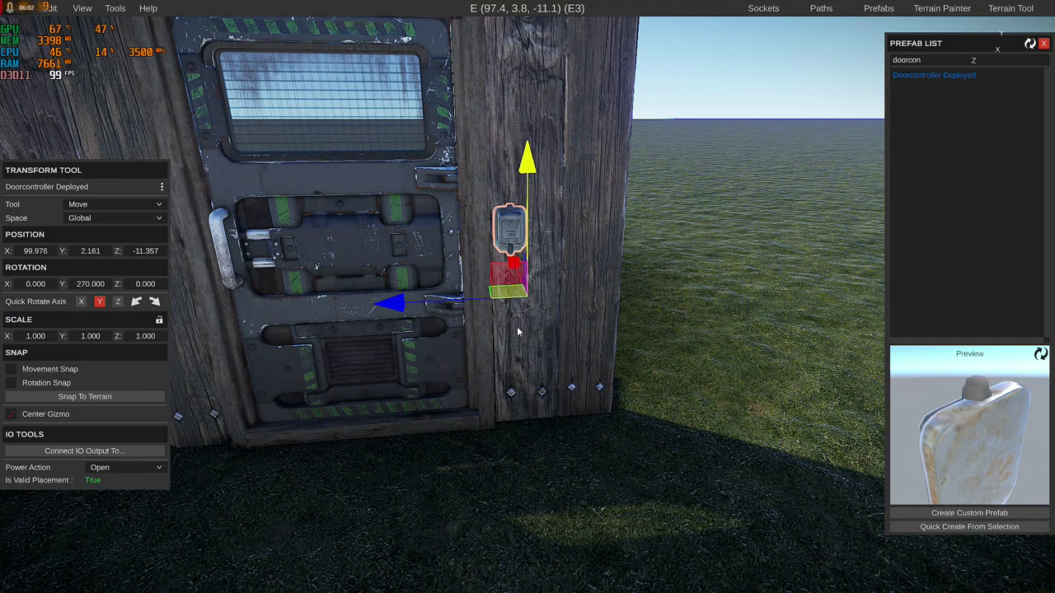
{"action": "right_click_drag", "start_coordinate": [519, 331], "coordinate": [497, 320]}
{"action": "key", "text": "s"}
{"action": "left_click_drag", "start_coordinate": [529, 217], "coordinate": [525, 250]}
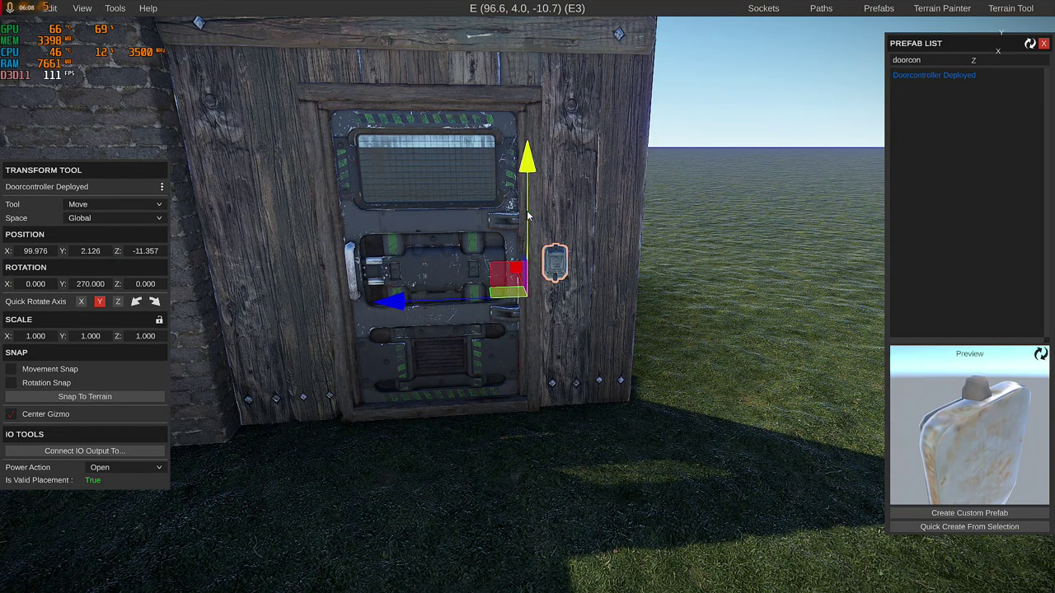
- Check the door controller's Power Action setting and deselect the controller
{"action": "key", "text": "a"}
{"action": "right_click_drag", "start_coordinate": [513, 218], "coordinate": [466, 247]}
{"action": "key", "text": "s"}
{"action": "left_click", "coordinate": [99, 468]}
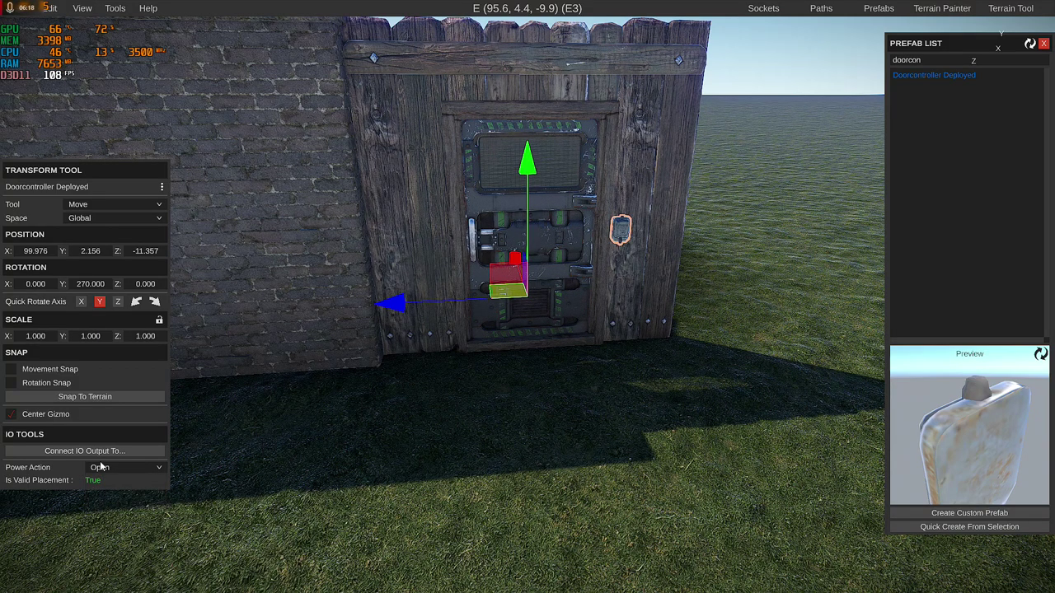
{"action": "mouse_move", "coordinate": [321, 384]}
{"action": "right_mouse_down"}
{"action": "mouse_move", "coordinate": [346, 394]}
{"action": "mouse_move", "coordinate": [331, 394]}
{"action": "right_mouse_up"}
{"action": "key", "text": "s"}
{"action": "left_click", "coordinate": [472, 474]}
{"action": "right_click_drag", "start_coordinate": [524, 513], "coordinate": [514, 494]}
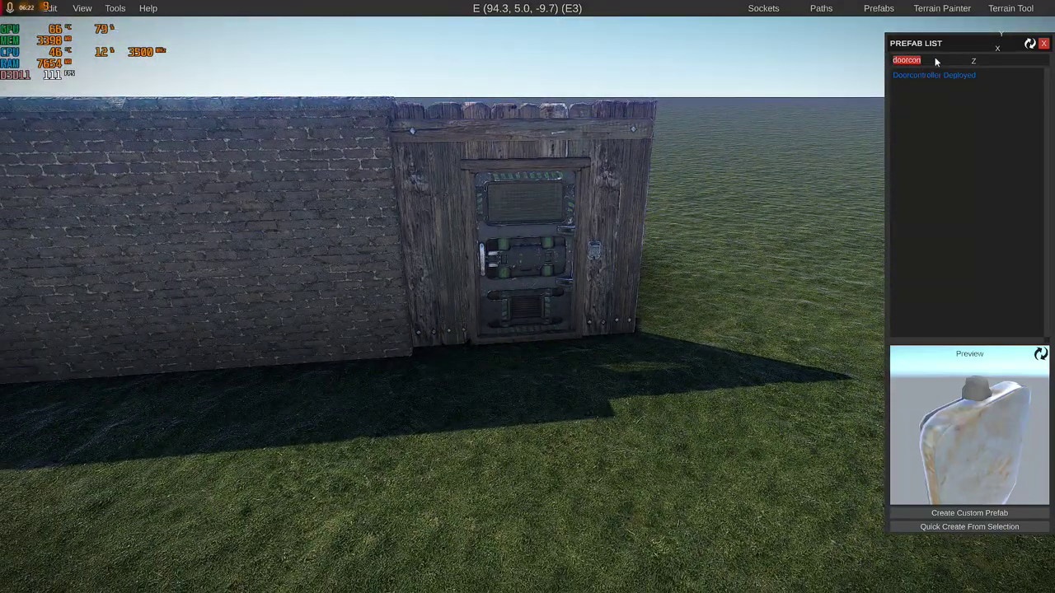
- Search the prefab list for "read" and select the Card Reader prefab
{"action": "type", "text": "read"}
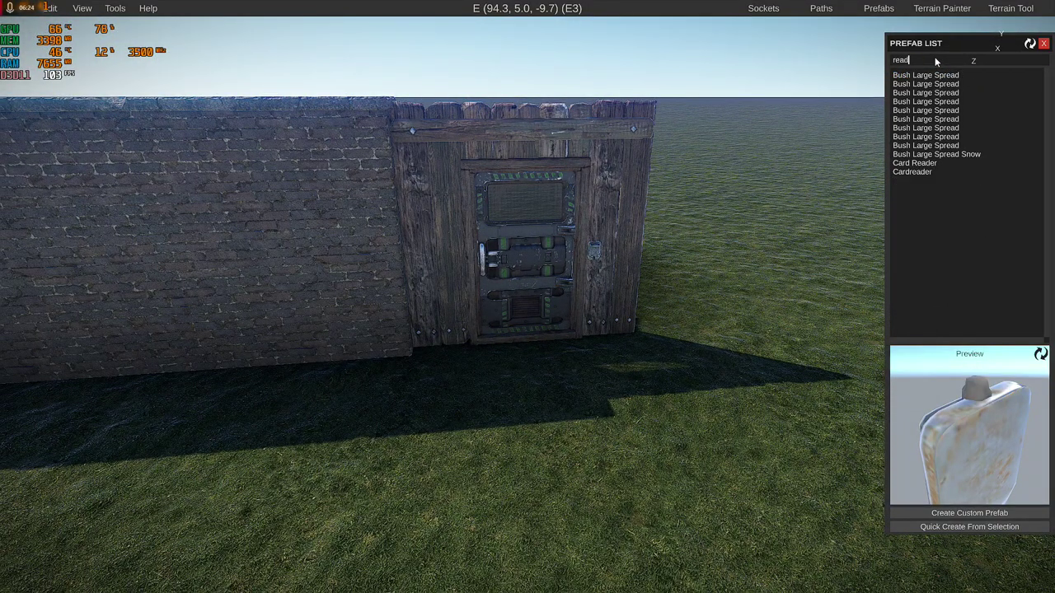
{"action": "type", "text": " car"}
{"action": "key", "text": "BackSpace"}
{"action": "key", "text": "BackSpace"}
{"action": "key", "text": "BackSpace"}
{"action": "left_click", "coordinate": [908, 165]}
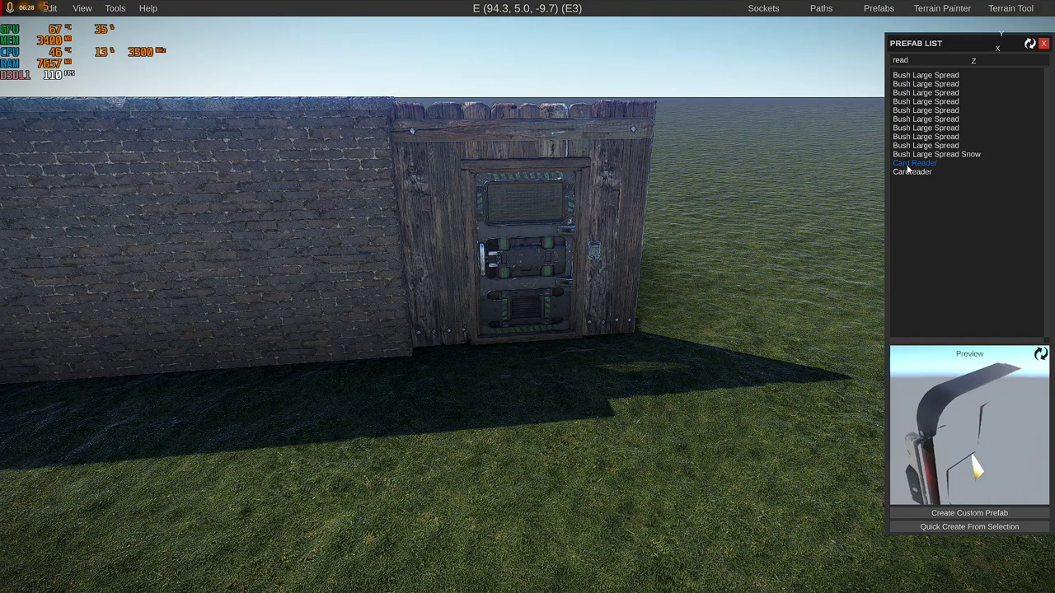
- Place the Cardreader prefab on the wooden wall beside the door and rotate it to 270° about Y
{"action": "left_click", "coordinate": [445, 360]}
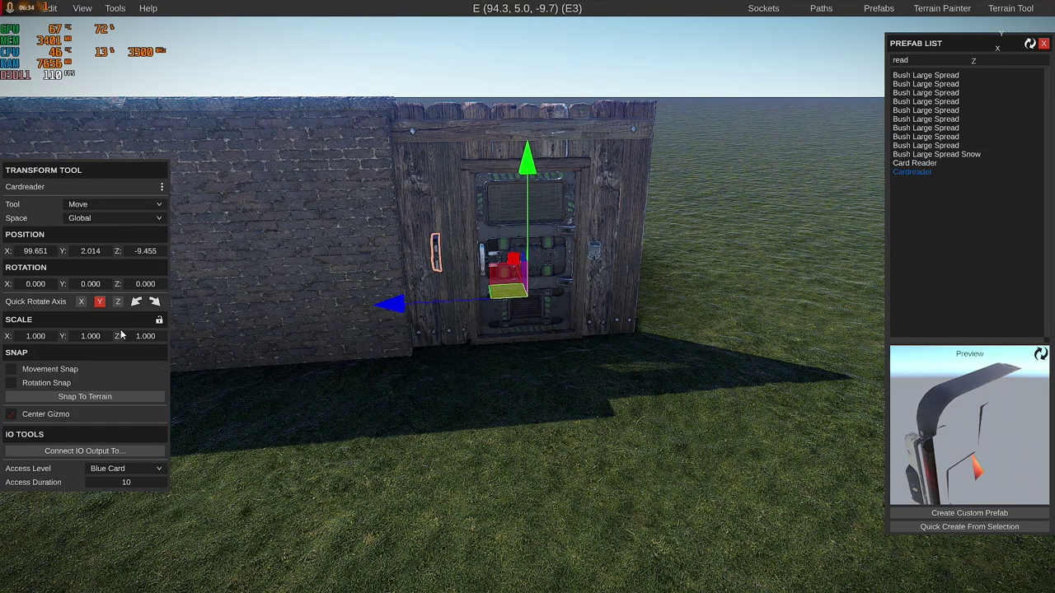
{"action": "key", "text": "f"}
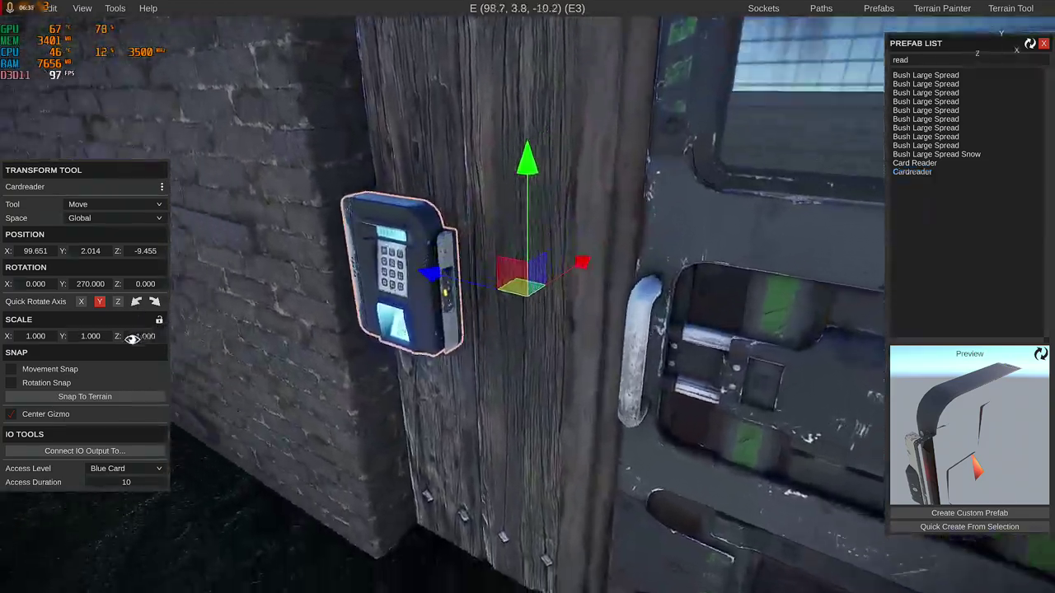
{"action": "left_click_drag", "start_coordinate": [133, 339], "coordinate": [710, 279], "text": "alt"}
- Move the card reader flush against the wooden wall beside the door at about X 99.977, Z -9.502
{"action": "left_click_drag", "start_coordinate": [593, 272], "coordinate": [695, 262]}
{"action": "key", "text": "w"}
{"action": "right_click_drag", "start_coordinate": [695, 262], "coordinate": [661, 247]}
{"action": "left_click_drag", "start_coordinate": [622, 273], "coordinate": [558, 299]}
{"action": "right_click_drag", "start_coordinate": [618, 275], "coordinate": [424, 298]}
{"action": "key", "text": "s"}
{"action": "left_click_drag", "start_coordinate": [423, 298], "coordinate": [439, 300]}
{"action": "right_click_drag", "start_coordinate": [439, 300], "coordinate": [582, 298]}
- Search the prefab list for "generato" and place Generator Static by the brick wall at about X 99.330, Z -7.527
{"action": "left_click", "coordinate": [940, 56]}
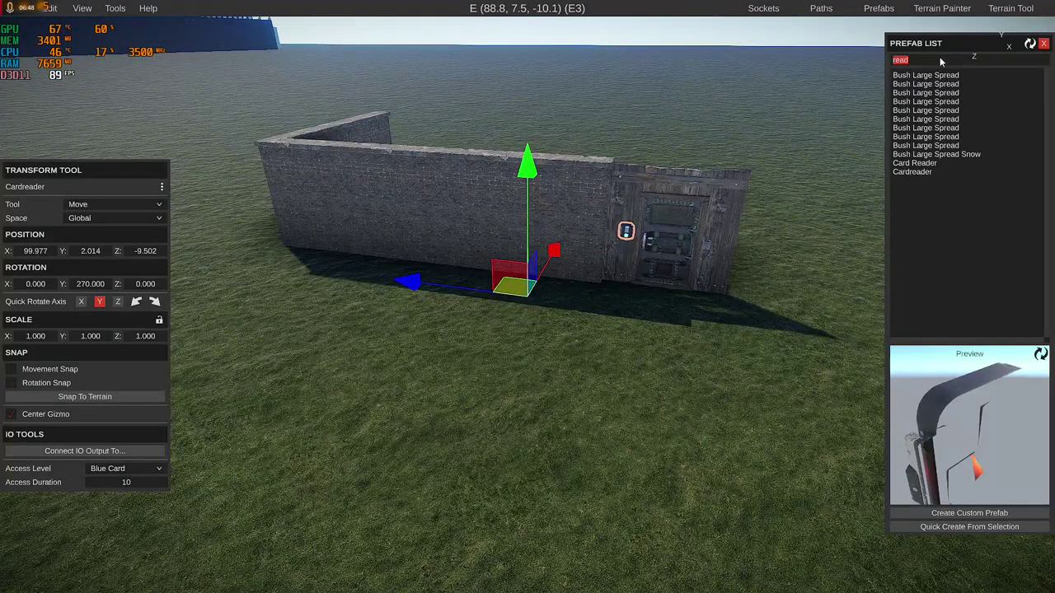
{"action": "type", "text": "generat"}
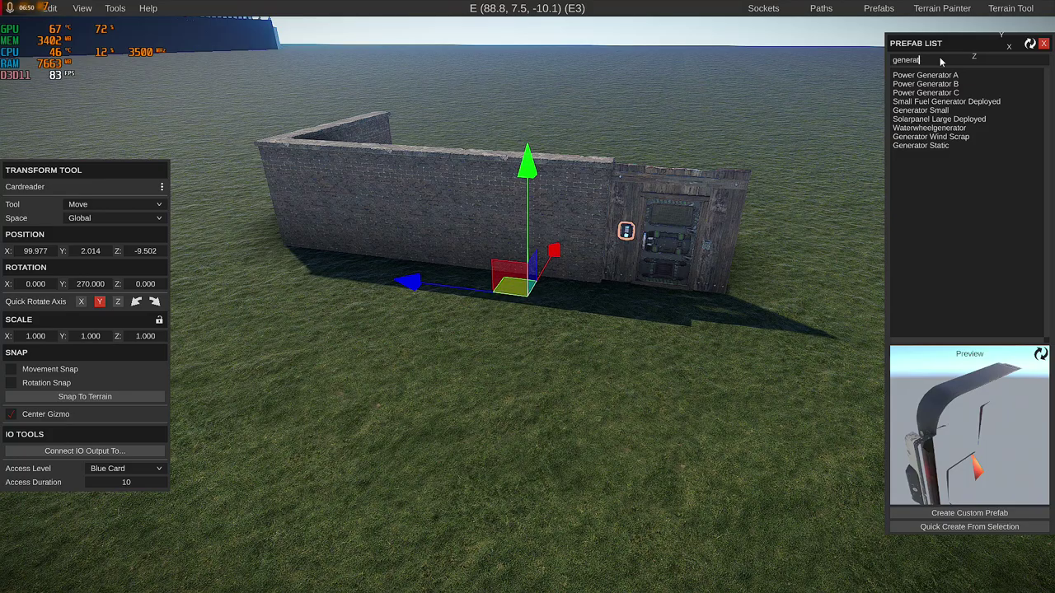
{"action": "left_click_drag", "start_coordinate": [920, 145], "coordinate": [542, 280]}
{"action": "key", "text": "w"}
{"action": "right_click_drag", "start_coordinate": [542, 280], "coordinate": [591, 278]}
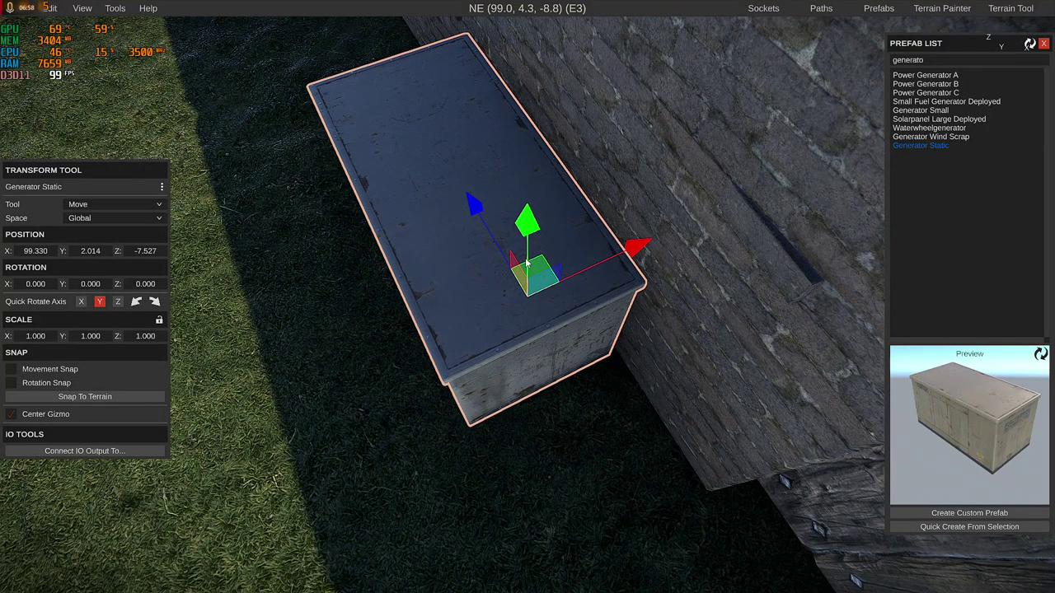
- Lower the static generator to ground level at about Y 1.996
{"action": "left_click_drag", "start_coordinate": [530, 247], "coordinate": [529, 255]}
{"action": "right_click_drag", "start_coordinate": [529, 256], "coordinate": [549, 210]}
{"action": "left_click_drag", "start_coordinate": [537, 196], "coordinate": [585, 208]}
{"action": "scroll", "coordinate": [566, 195], "scroll_direction": "down", "scroll_amount": 5}
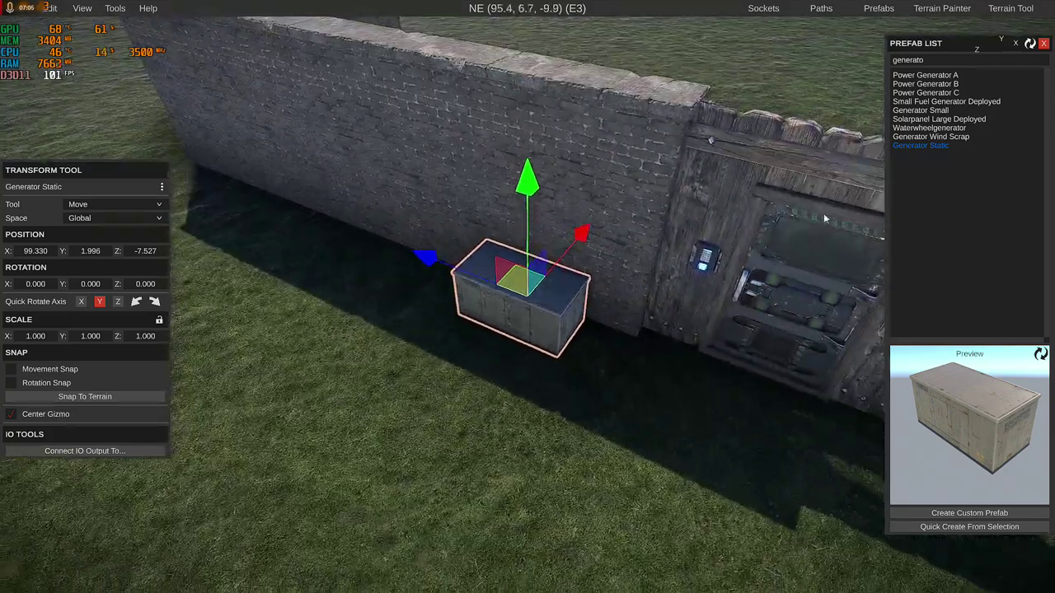
- Preview the other generator prefabs in the search results, including the Power Generator A, B and C models
{"action": "left_click", "coordinate": [924, 85]}
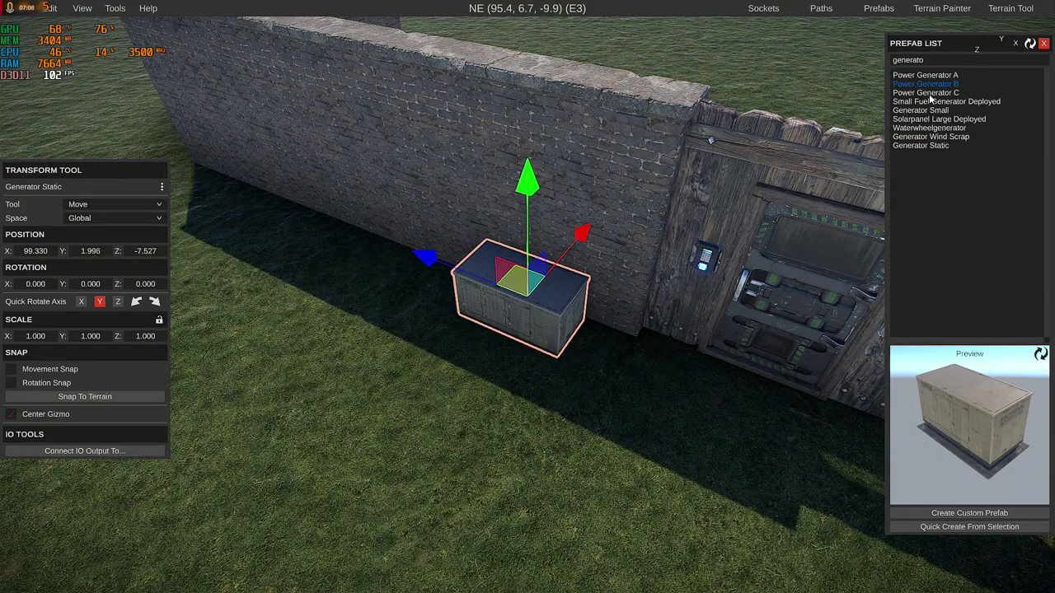
{"action": "left_click", "coordinate": [931, 101]}
{"action": "left_click", "coordinate": [927, 94]}
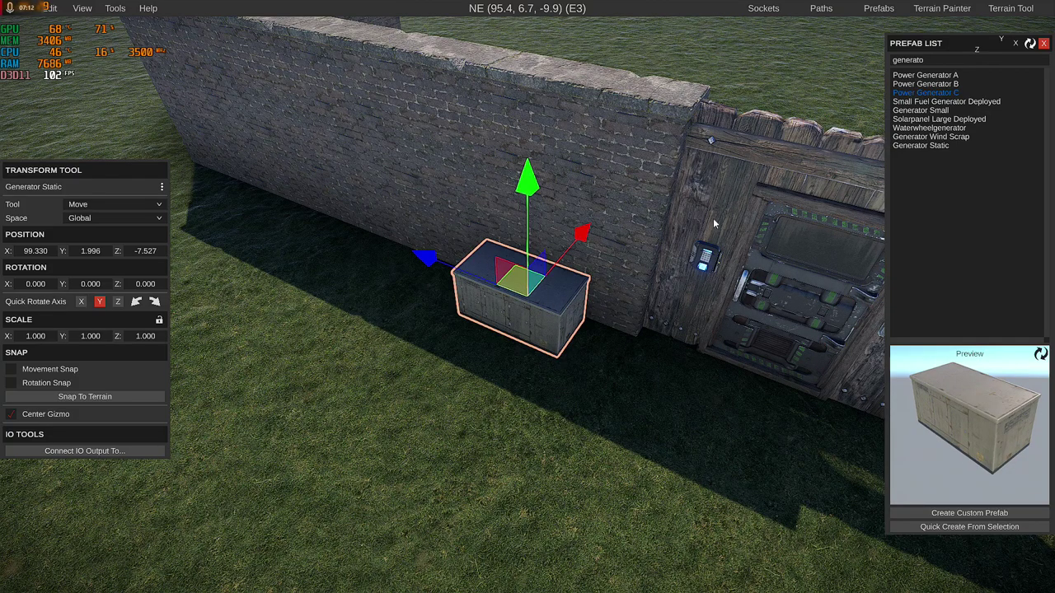
{"action": "left_click", "coordinate": [930, 145]}
{"action": "key", "text": "Up"}
{"action": "key", "text": "Up"}
{"action": "key", "text": "Up"}
{"action": "key", "text": "Up"}
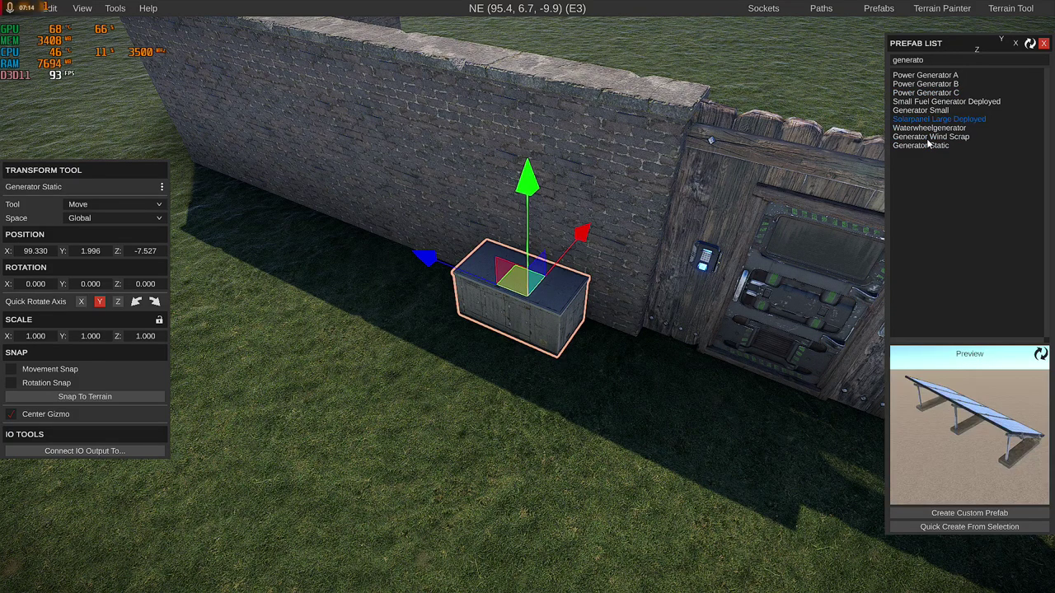
{"action": "key", "text": "Up"}
{"action": "key", "text": "Up"}
{"action": "key", "text": "Up"}
{"action": "key", "text": "Up"}
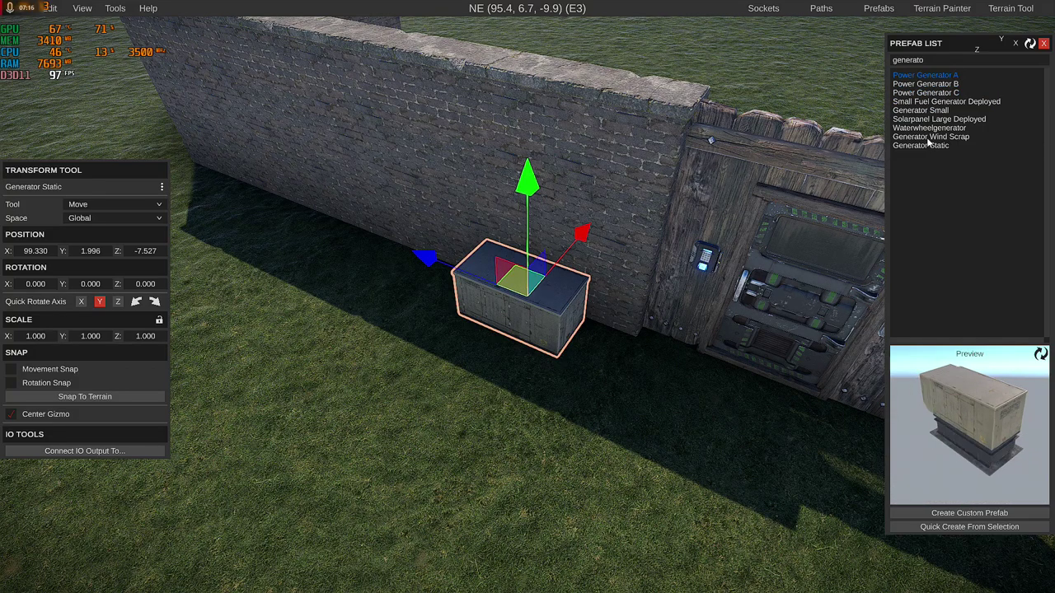
- Place Power Generator A and move it over the static generator at about X 99.266, Y 2.001, Z -7.286
{"action": "left_click_drag", "start_coordinate": [934, 78], "coordinate": [456, 389]}
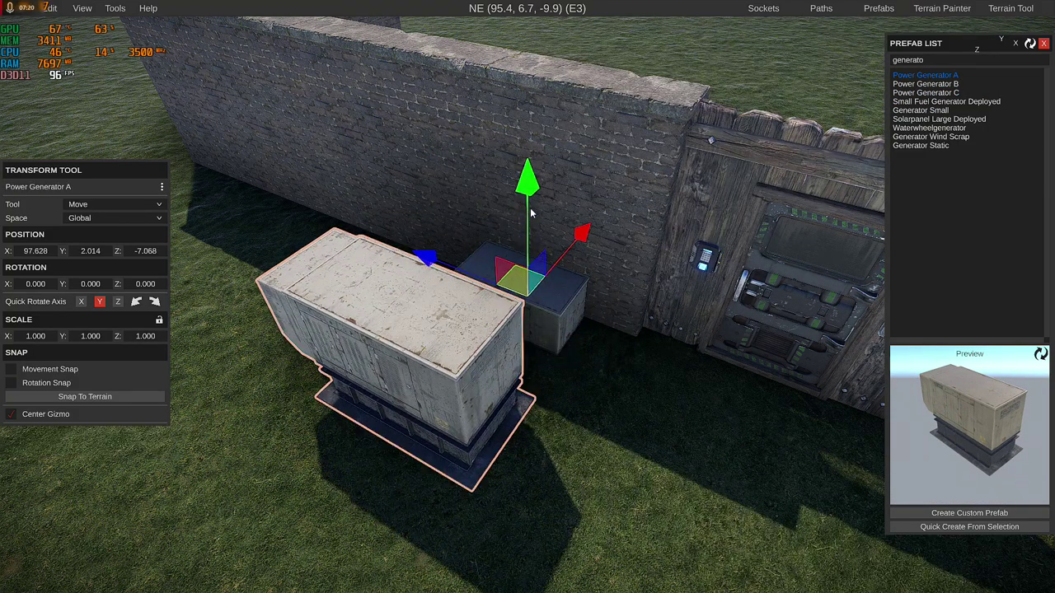
{"action": "left_click_drag", "start_coordinate": [575, 254], "coordinate": [692, 164]}
{"action": "left_click_drag", "start_coordinate": [434, 265], "coordinate": [557, 414]}
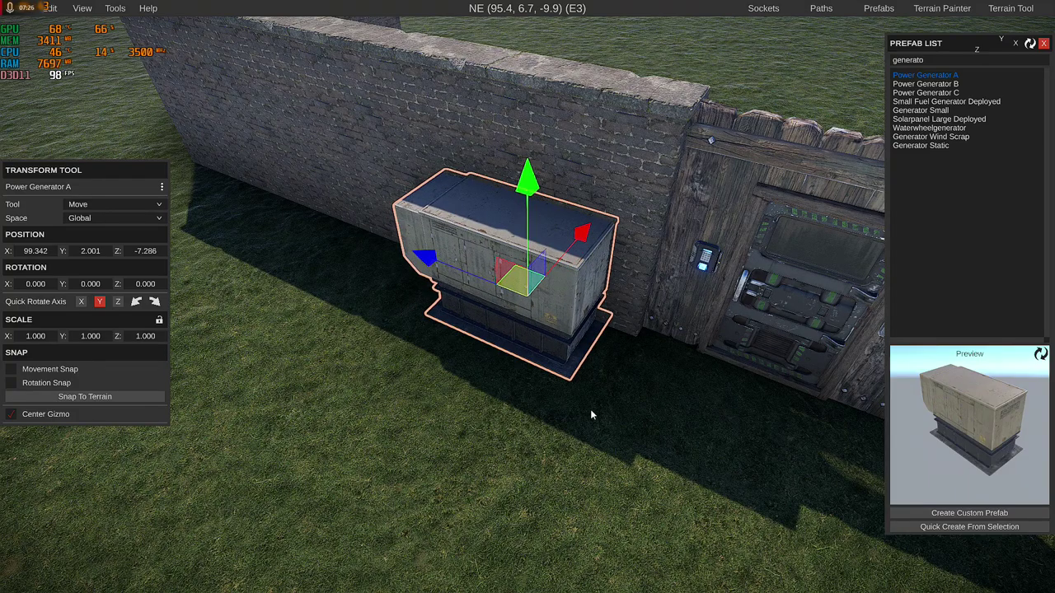
{"action": "left_click_drag", "start_coordinate": [419, 268], "coordinate": [628, 234], "text": "alt"}
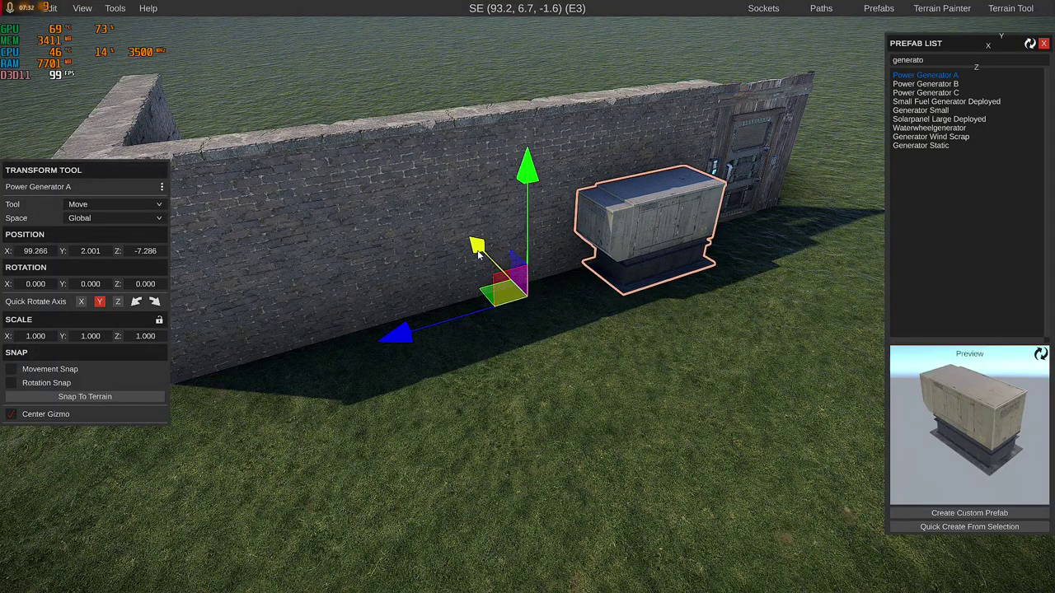
{"action": "left_click", "coordinate": [695, 456]}
{"action": "right_click_drag", "start_coordinate": [694, 456], "coordinate": [532, 369]}
{"action": "left_click", "coordinate": [532, 369]}
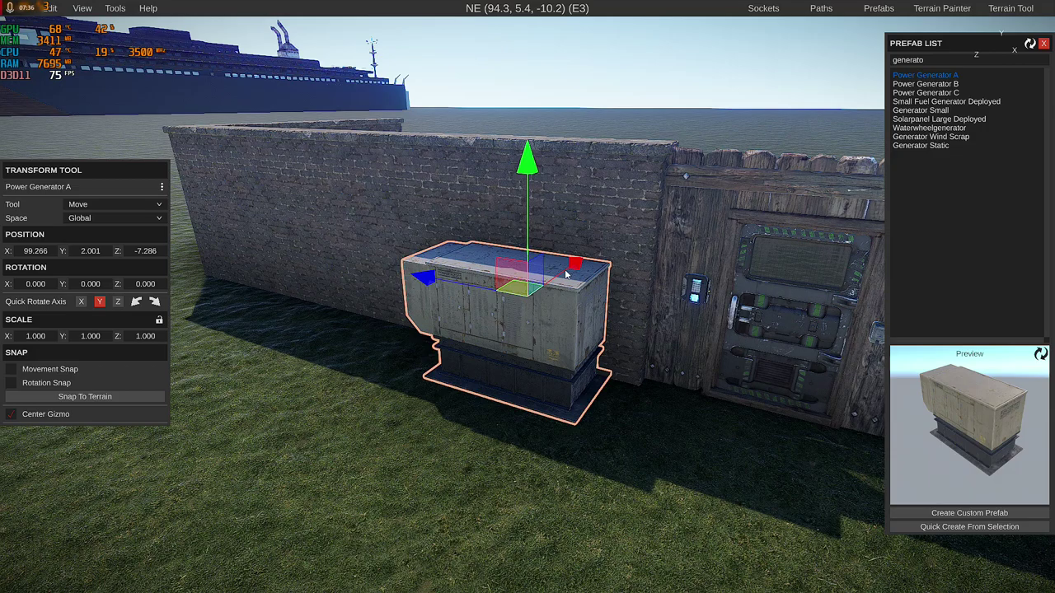
- Raise the static generator to about Y 2.785 and enclose it in Power Generator A at about X 99.311
{"action": "left_click_drag", "start_coordinate": [567, 274], "coordinate": [429, 363]}
{"action": "left_click", "coordinate": [524, 326]}
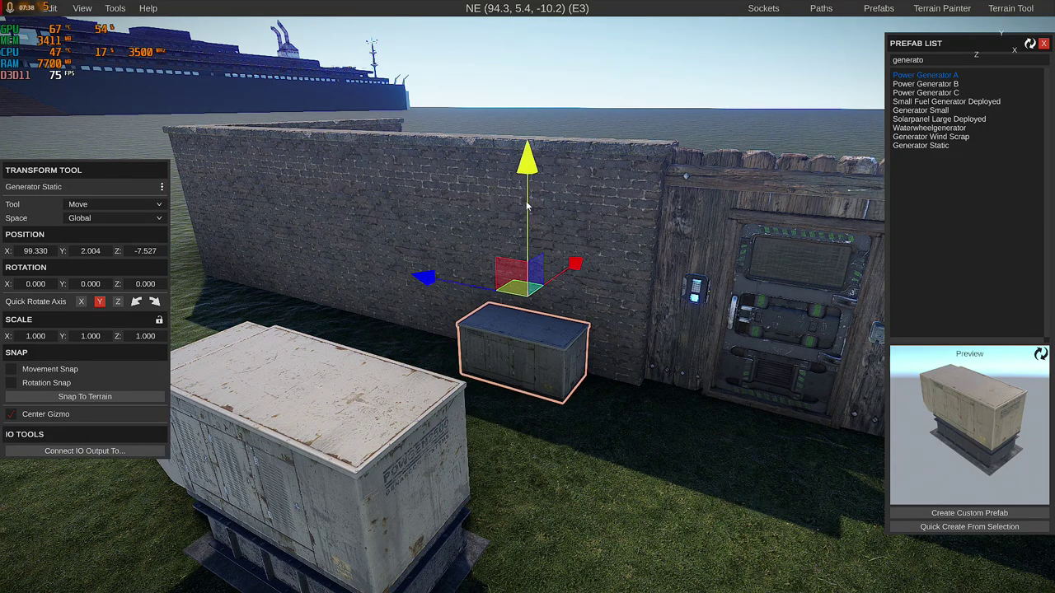
{"action": "left_click_drag", "start_coordinate": [526, 208], "coordinate": [526, 140]}
{"action": "left_click", "coordinate": [391, 420]}
{"action": "left_click_drag", "start_coordinate": [569, 271], "coordinate": [873, 59]}
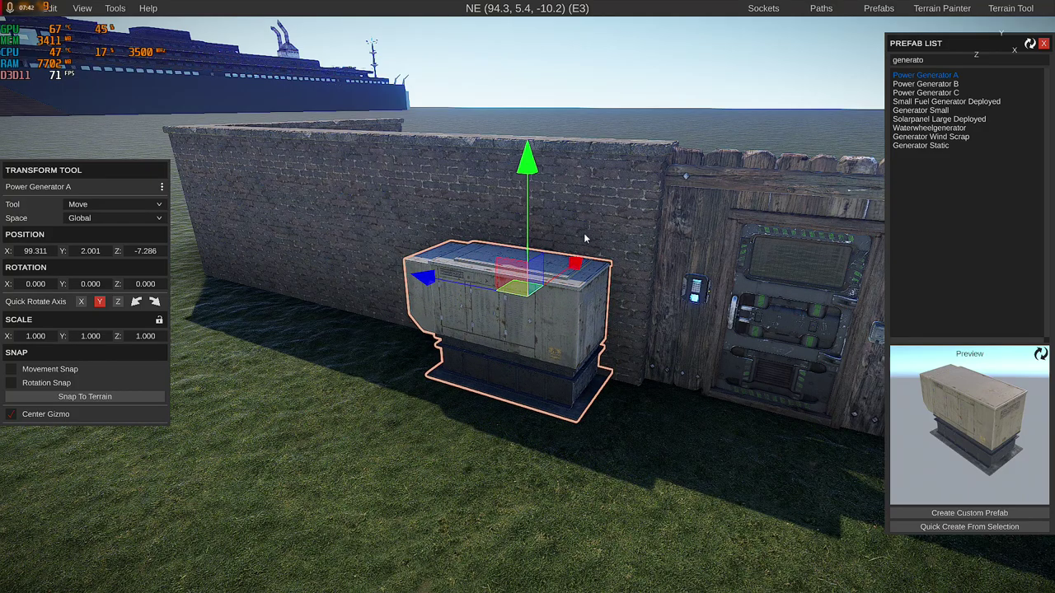
{"action": "left_click", "coordinate": [464, 260]}
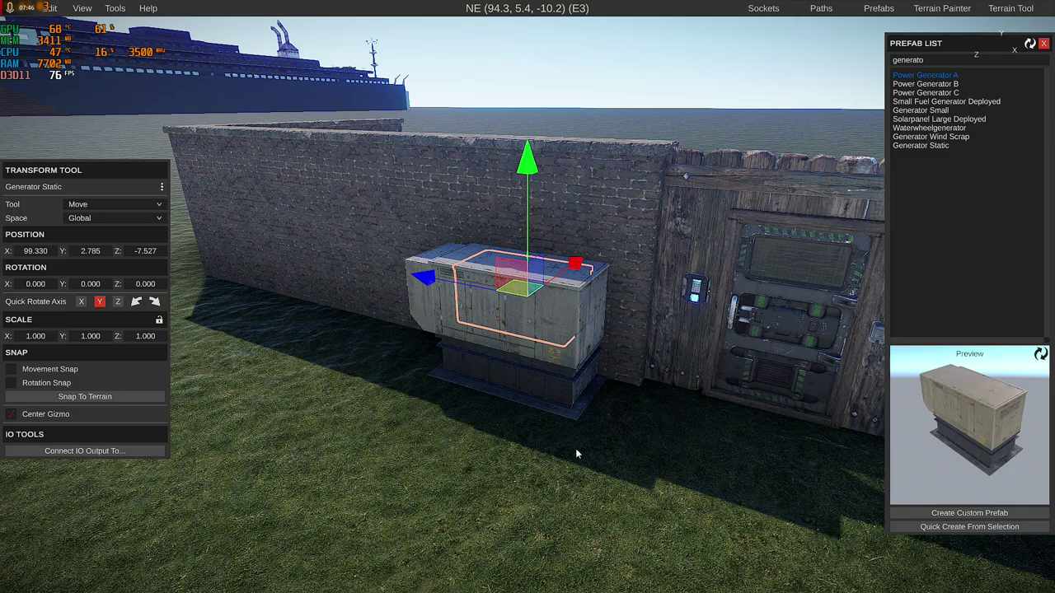
- Delete Power Generator A from around the static generator
{"action": "left_click", "coordinate": [568, 417]}
{"action": "key", "text": "Delete"}
{"action": "right_click_drag", "start_coordinate": [568, 420], "coordinate": [535, 470]}
{"action": "key", "text": "s"}
{"action": "key", "text": "w"}
{"action": "key", "text": "s"}
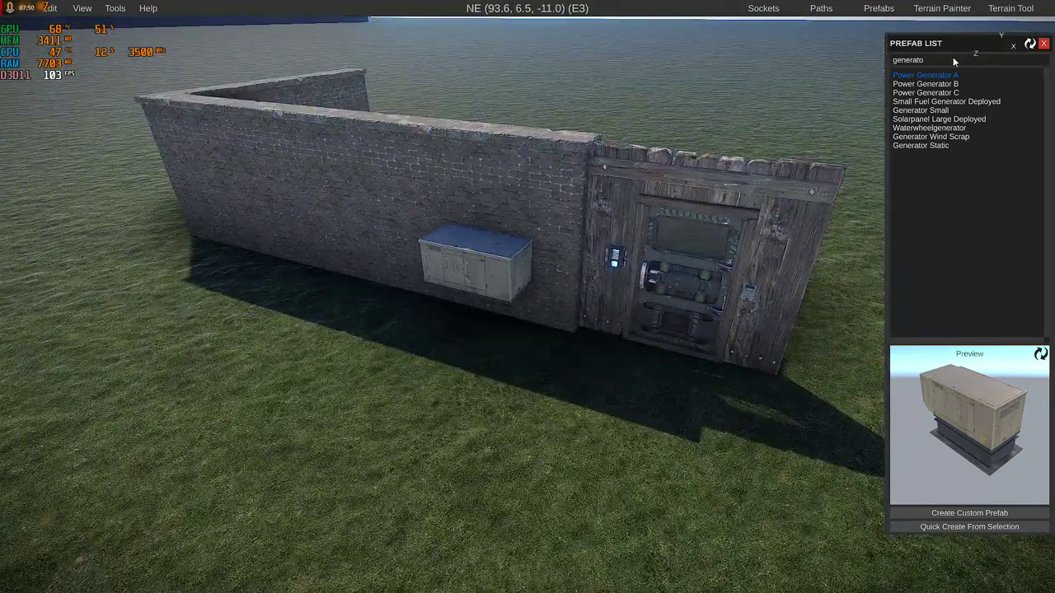
- Clear the prefab search and lower the static generator back to the ground at about Y 1.995
{"action": "key", "text": "BackSpace"}
{"action": "right_click_drag", "start_coordinate": [600, 339], "coordinate": [565, 336]}
{"action": "key", "text": "w"}
{"action": "left_click", "coordinate": [510, 300]}
{"action": "left_click_drag", "start_coordinate": [521, 188], "coordinate": [543, 242]}
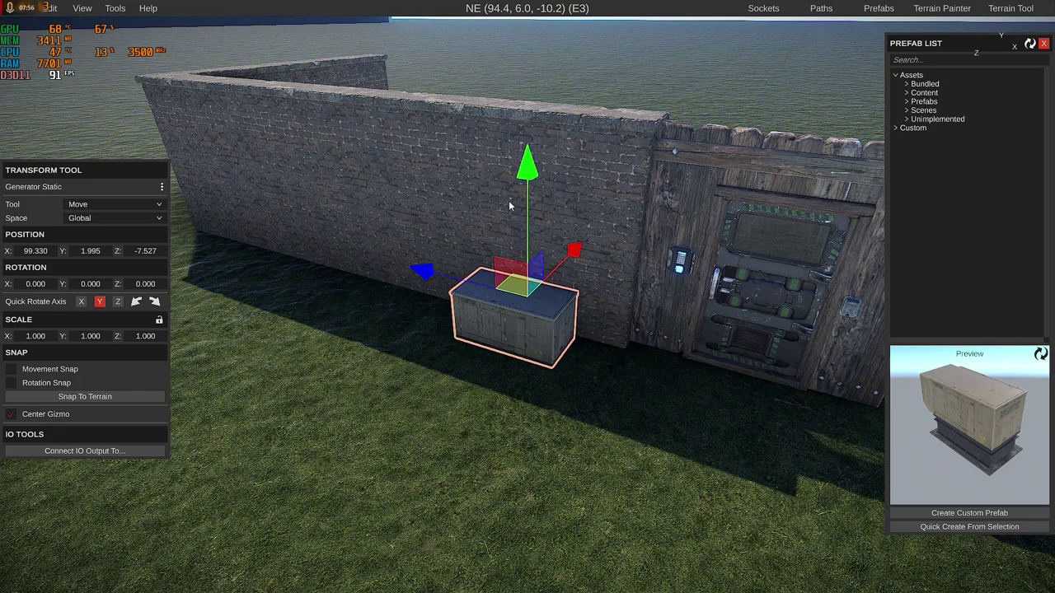
- Connect the static generator's IO output to the card reader
{"action": "right_click_drag", "start_coordinate": [556, 381], "coordinate": [417, 420]}
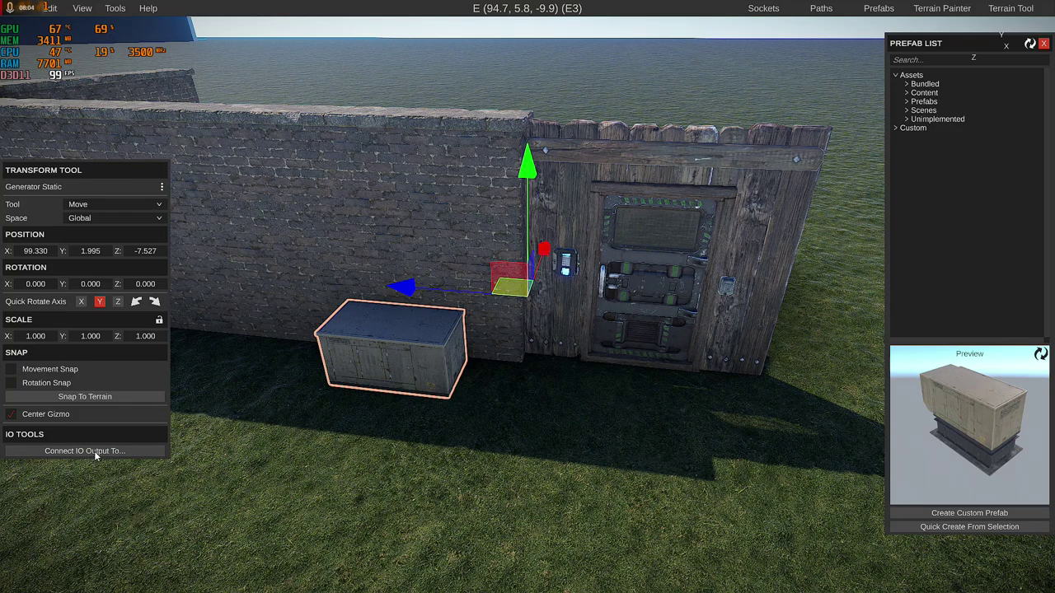
{"action": "left_click", "coordinate": [572, 269]}
{"action": "left_click", "coordinate": [569, 275]}
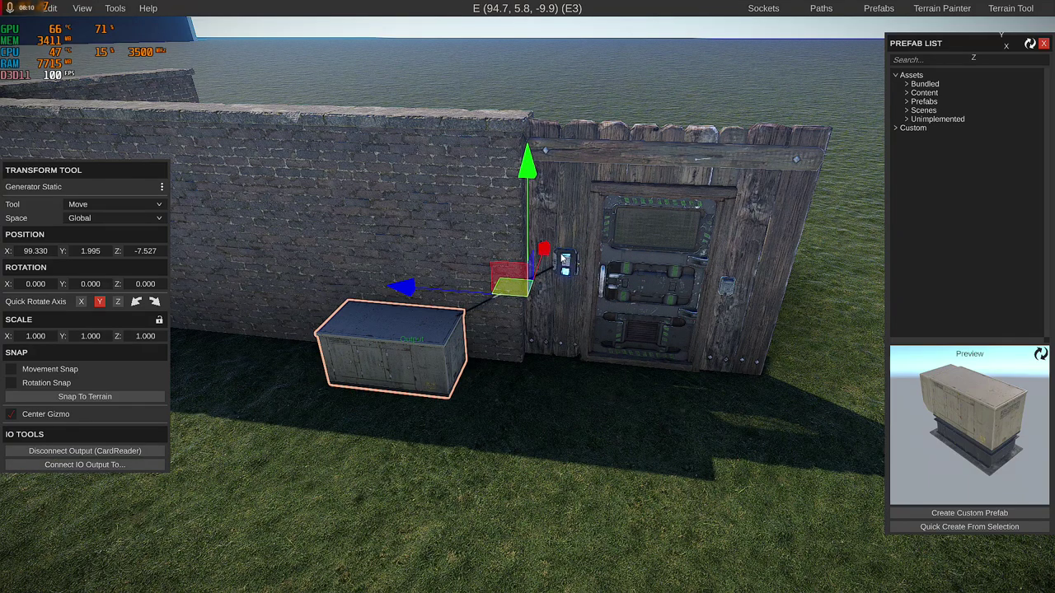
- Connect the card reader's IO output to the door controller on the other side of the door
{"action": "left_click", "coordinate": [568, 265]}
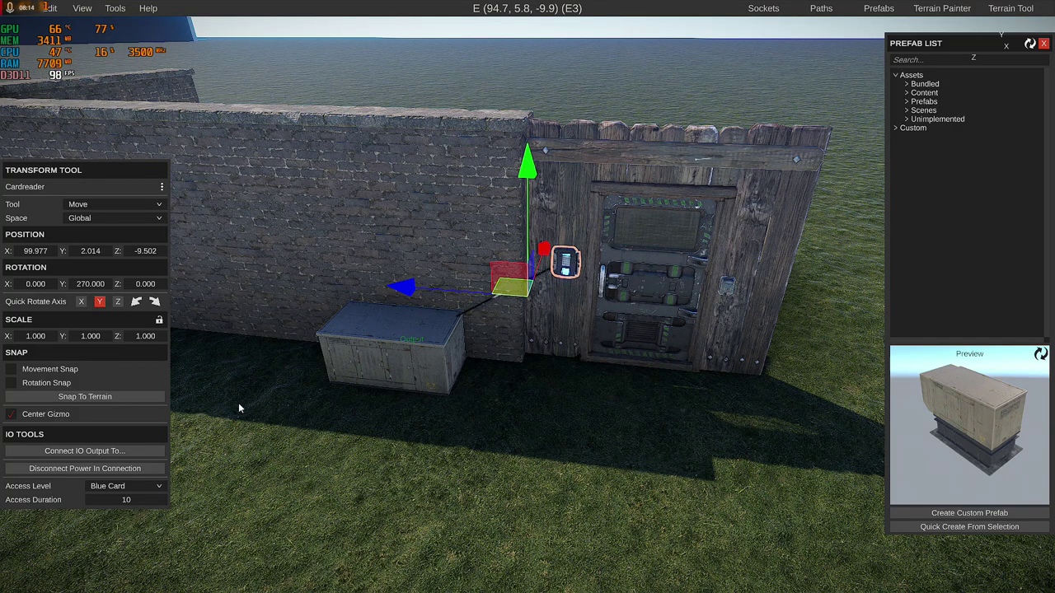
{"action": "left_click", "coordinate": [83, 451]}
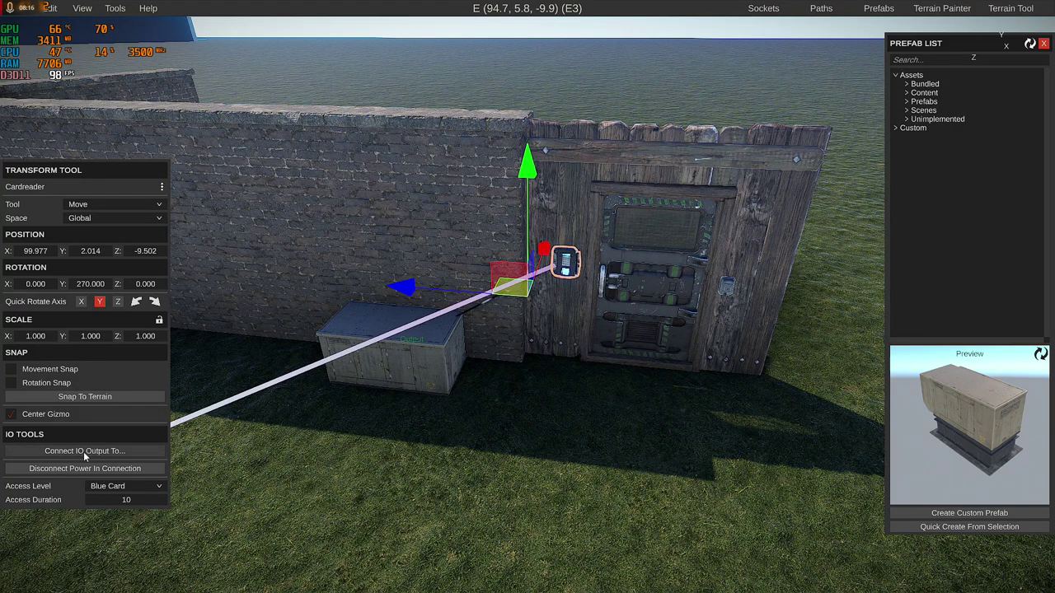
{"action": "left_click", "coordinate": [707, 294]}
{"action": "left_click", "coordinate": [725, 299]}
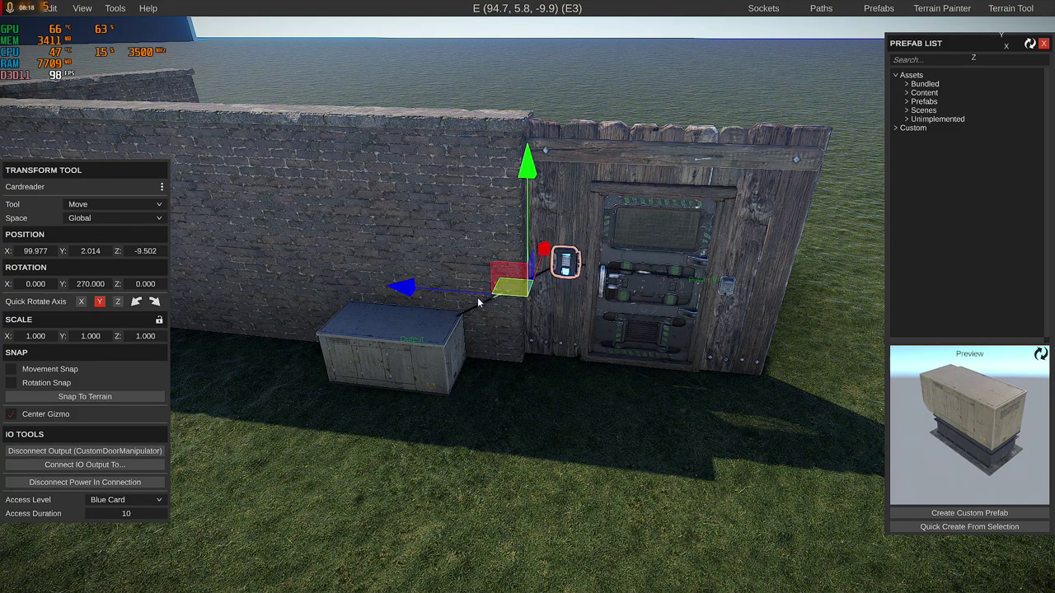
- Confirm an Access Duration of 10 for the card reader and set its Access Level to Green Card
{"action": "right_click_drag", "start_coordinate": [766, 288], "coordinate": [642, 369]}
{"action": "key", "text": "w"}
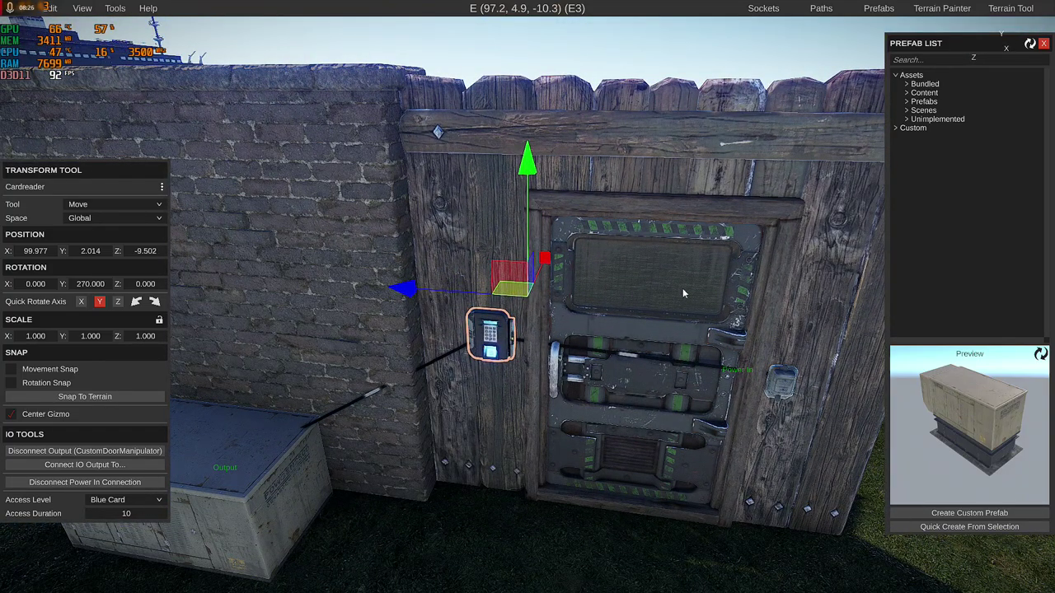
{"action": "left_click", "coordinate": [127, 514]}
{"action": "key", "text": "Return"}
{"action": "left_click", "coordinate": [115, 516]}
{"action": "left_click", "coordinate": [115, 501]}
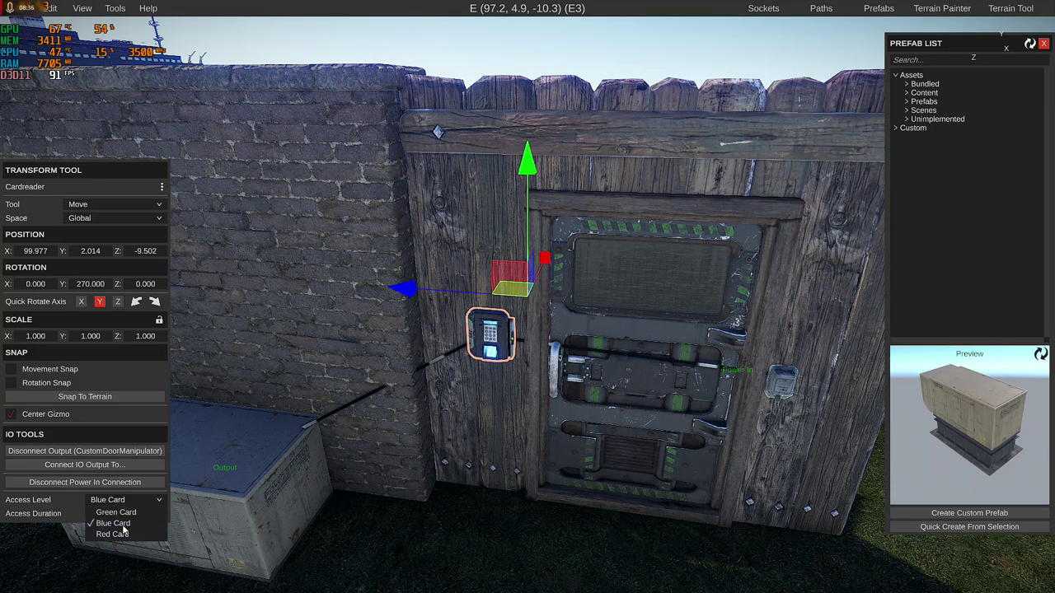
{"action": "left_click", "coordinate": [117, 513]}
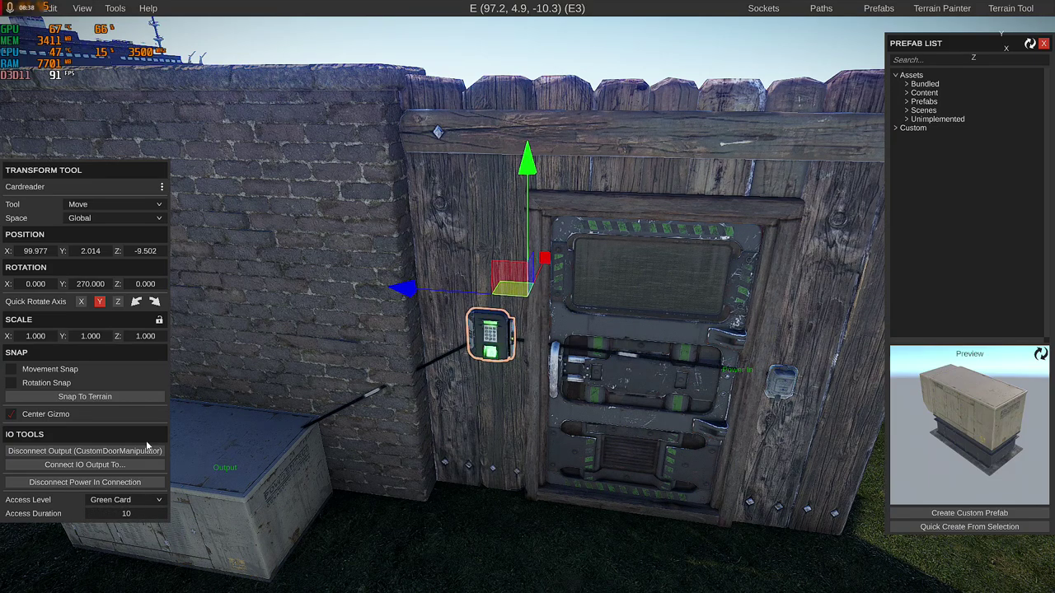
- Try the Red Card access level on the card reader and return it to Green Card
{"action": "left_click", "coordinate": [113, 501]}
{"action": "left_click", "coordinate": [103, 536]}
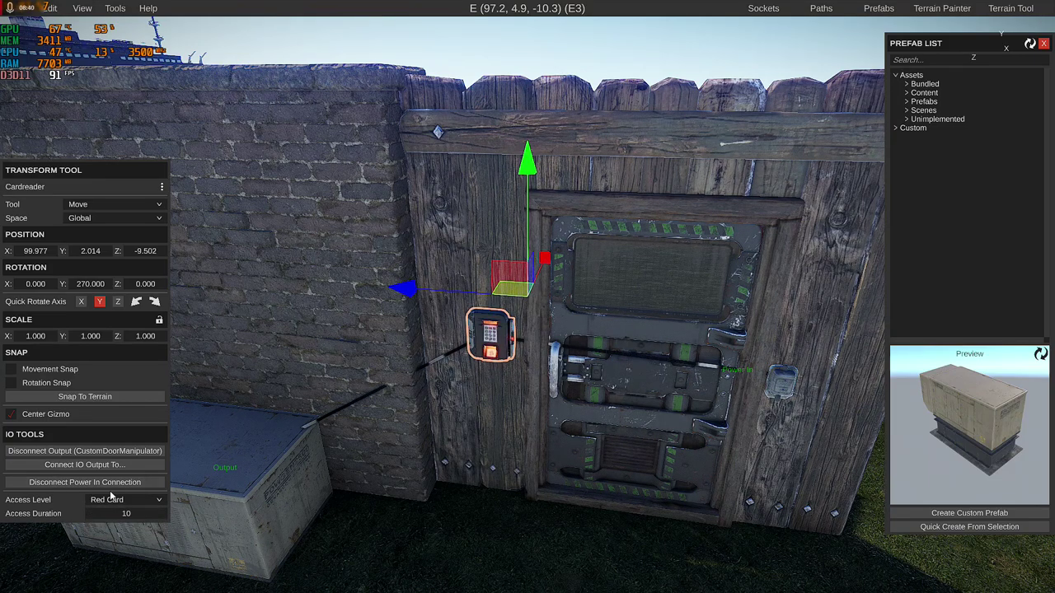
{"action": "left_click", "coordinate": [107, 506]}
{"action": "left_click", "coordinate": [127, 512]}
- Select the green security door, search the prefab list for "securit" and preview the available security door variants
{"action": "left_click", "coordinate": [629, 376]}
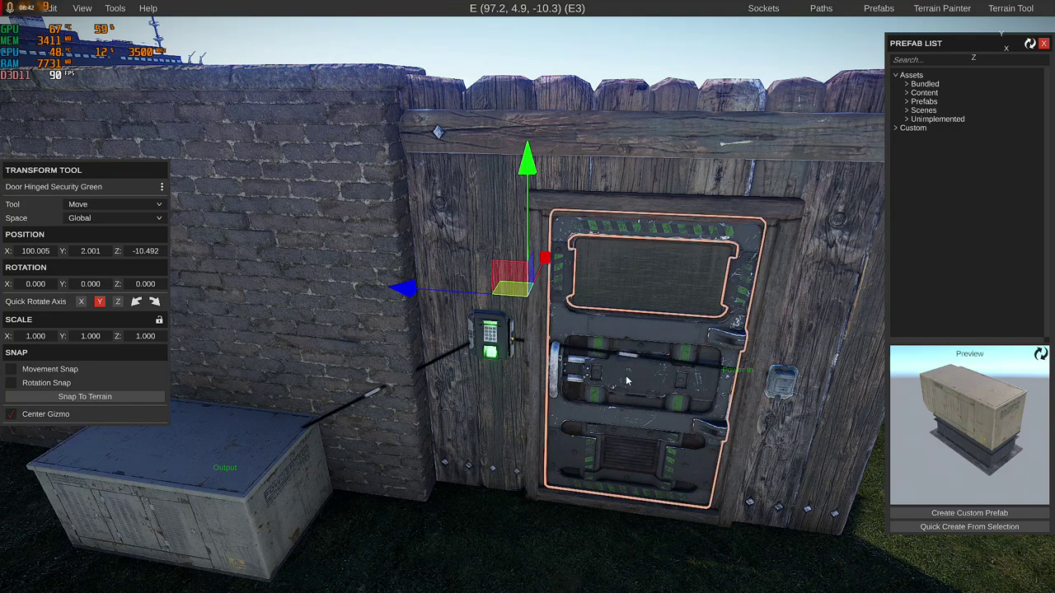
{"action": "type", "text": "s"}
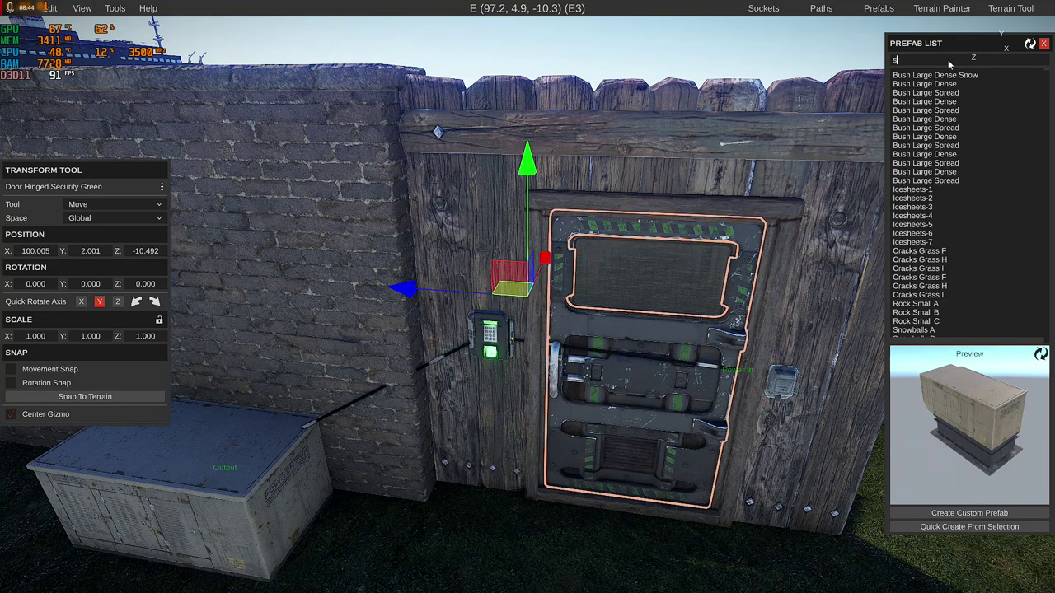
{"action": "type", "text": "ecurit"}
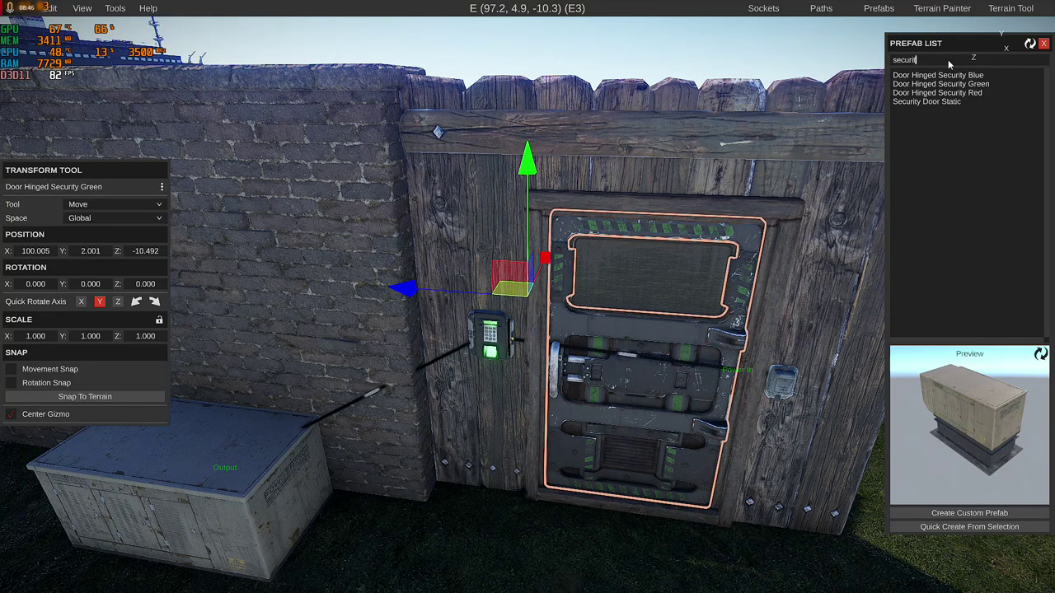
{"action": "left_click", "coordinate": [939, 83]}
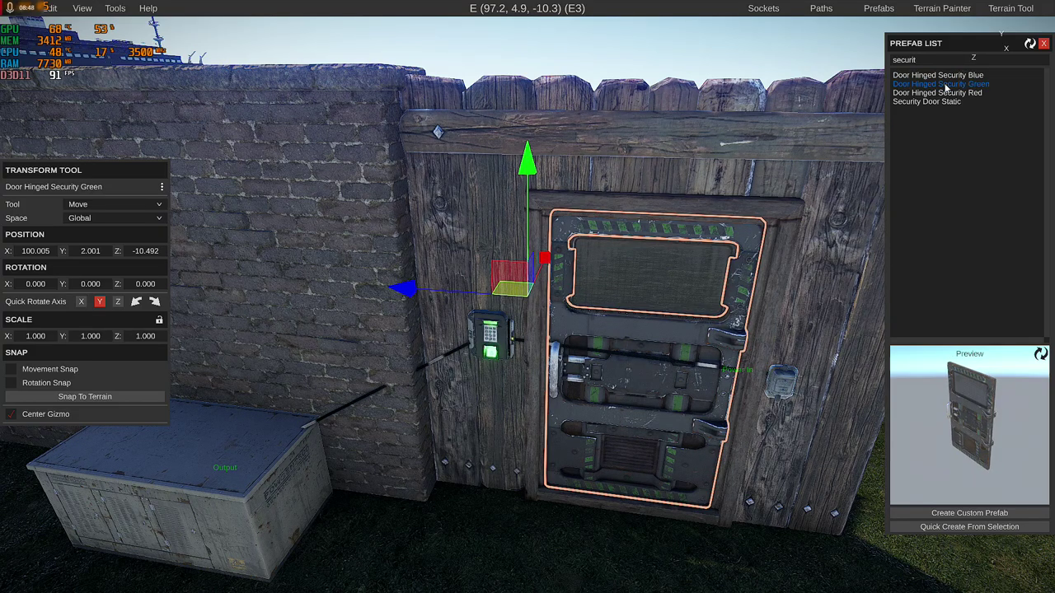
{"action": "left_click", "coordinate": [940, 94]}
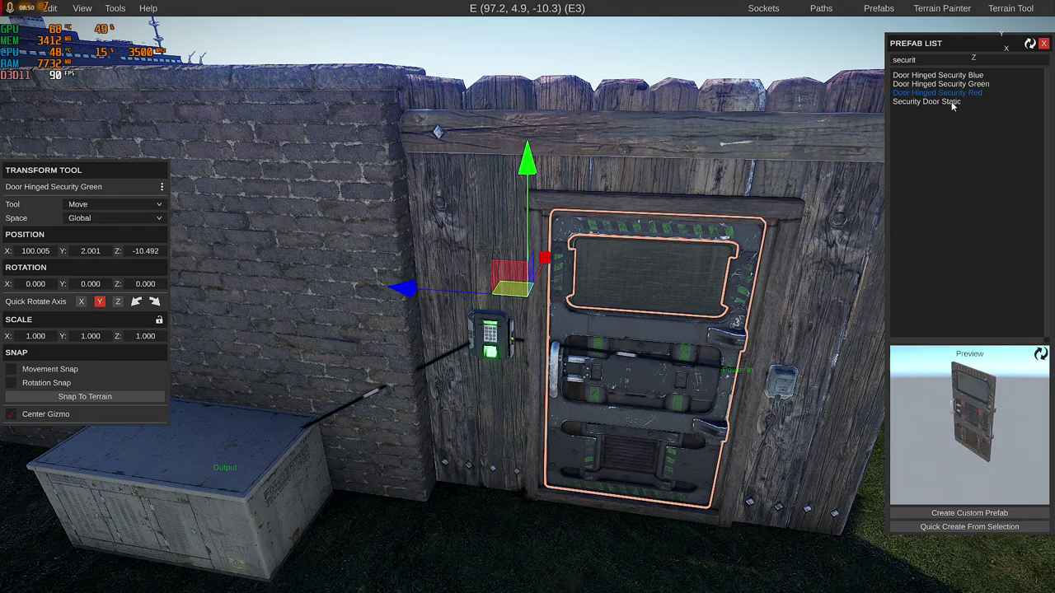
{"action": "left_click", "coordinate": [954, 105]}
- Try out a Security Door Static in front of the doorway, raised to about Y 3.284, and delete it
{"action": "left_click_drag", "start_coordinate": [912, 104], "coordinate": [638, 552]}
{"action": "right_click_drag", "start_coordinate": [638, 552], "coordinate": [363, 515]}
{"action": "key", "text": "d"}
{"action": "left_click_drag", "start_coordinate": [531, 175], "coordinate": [540, 60]}
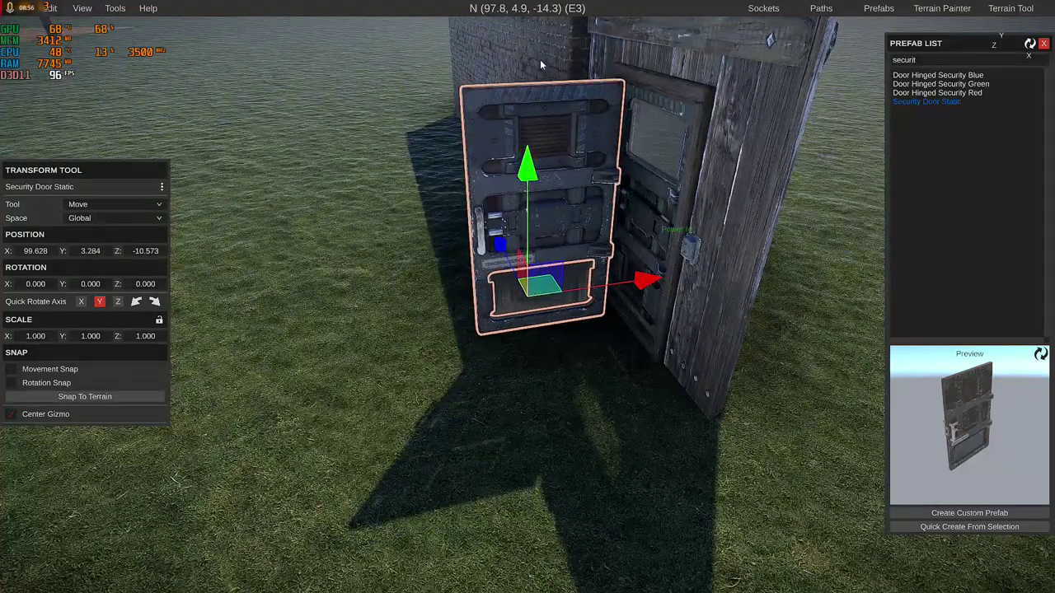
{"action": "key", "text": "Delete"}
{"action": "right_click_drag", "start_coordinate": [542, 72], "coordinate": [643, 207]}
{"action": "key", "text": "s"}
{"action": "key", "text": "a"}
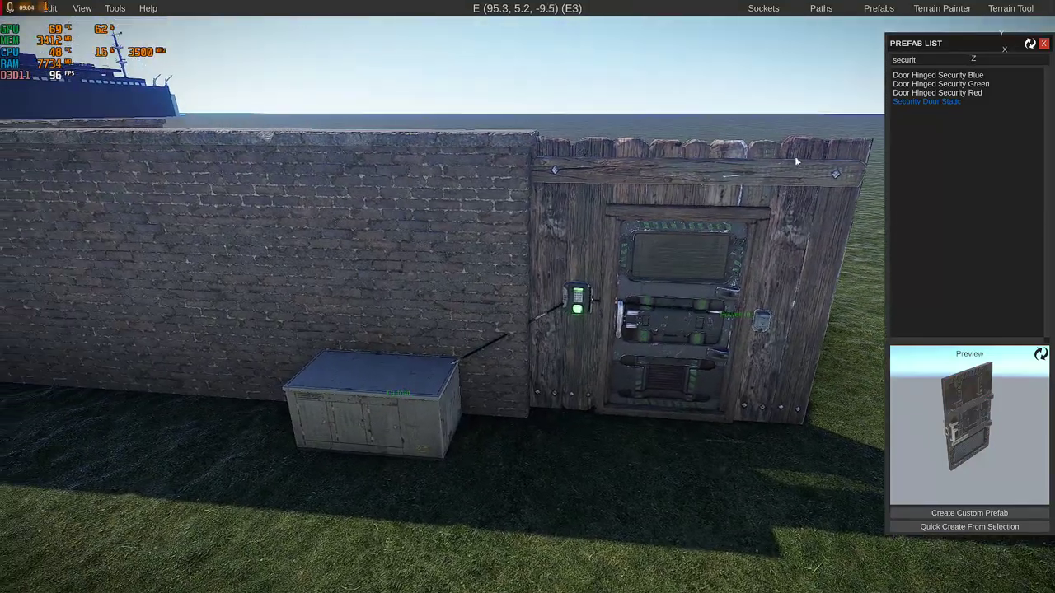
- Search the prefab list for "fusebox", place the second Fusebox on the brick wall and rotate it to Y 270
{"action": "type", "text": "fusebox"}
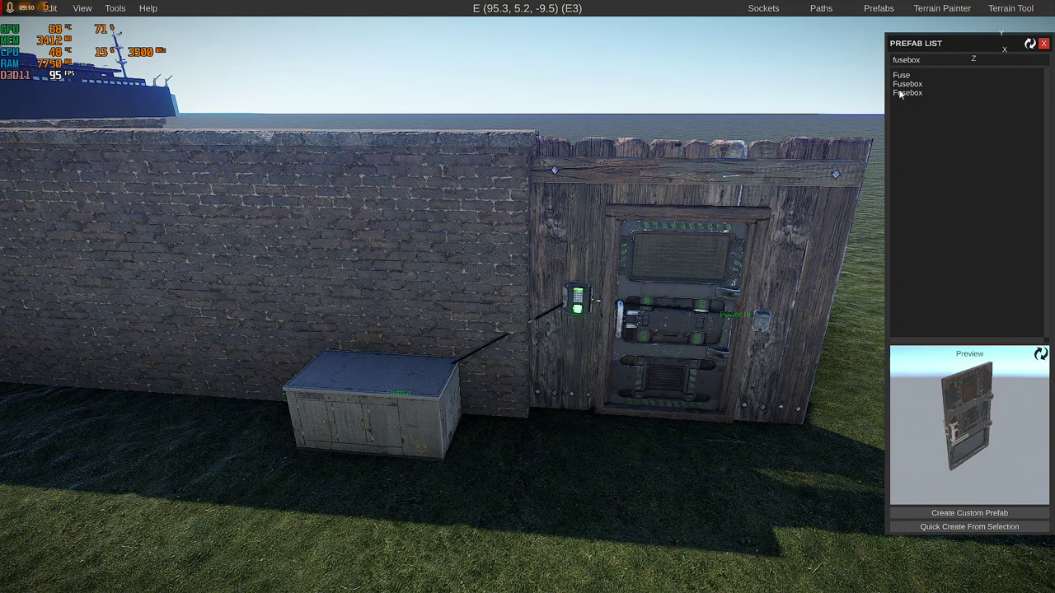
{"action": "left_click_drag", "start_coordinate": [900, 94], "coordinate": [423, 230]}
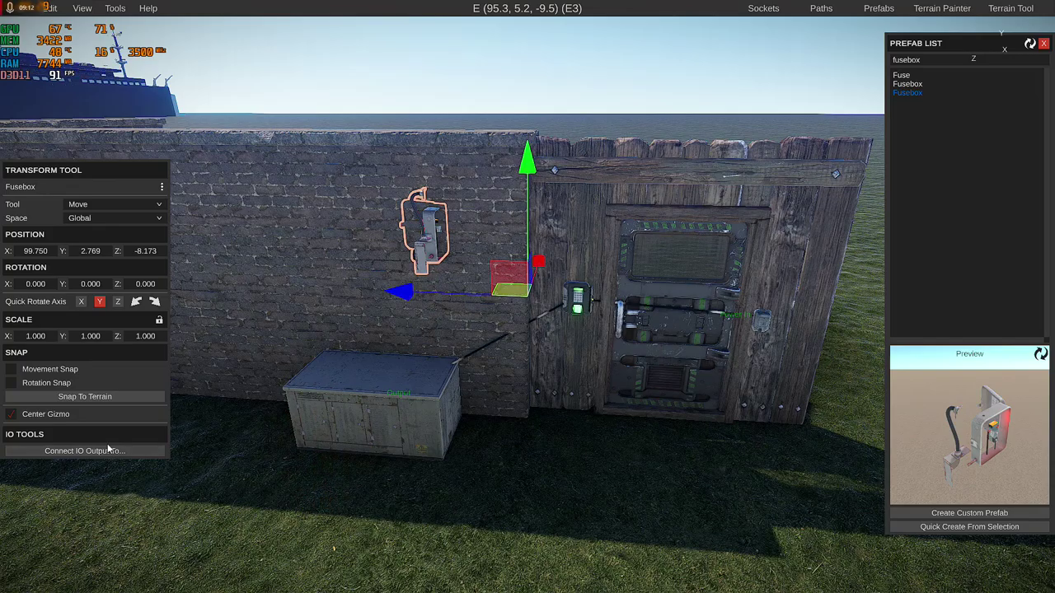
{"action": "left_click", "coordinate": [136, 302]}
- Slide the fusebox along the brick wall to about Z -7.709, above the static generator
{"action": "right_click_drag", "start_coordinate": [472, 354], "coordinate": [456, 289]}
{"action": "key", "text": "w"}
{"action": "key", "text": "d"}
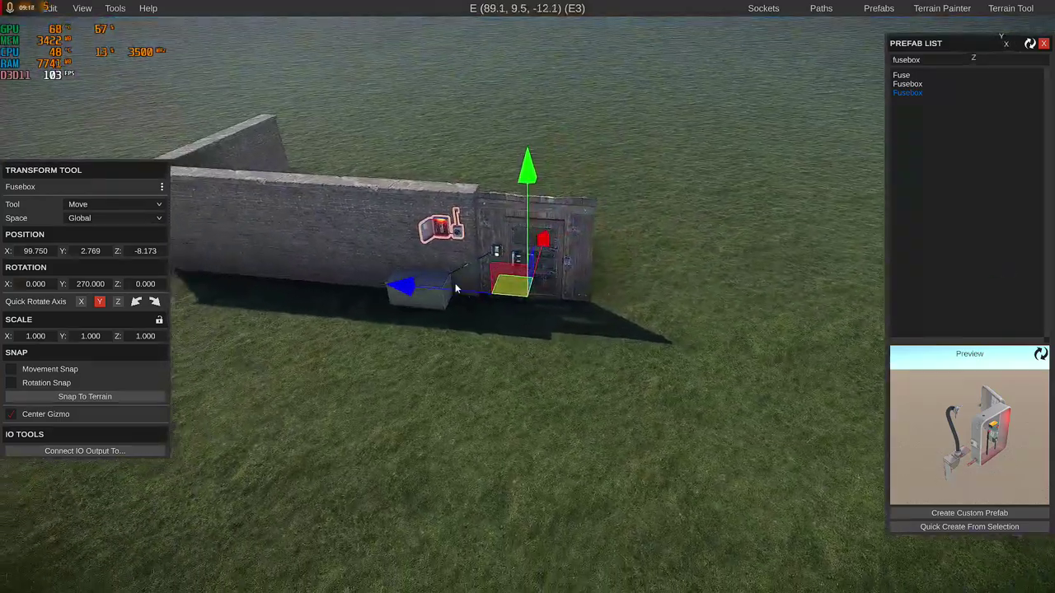
{"action": "right_click_drag", "start_coordinate": [269, 126], "coordinate": [322, 85]}
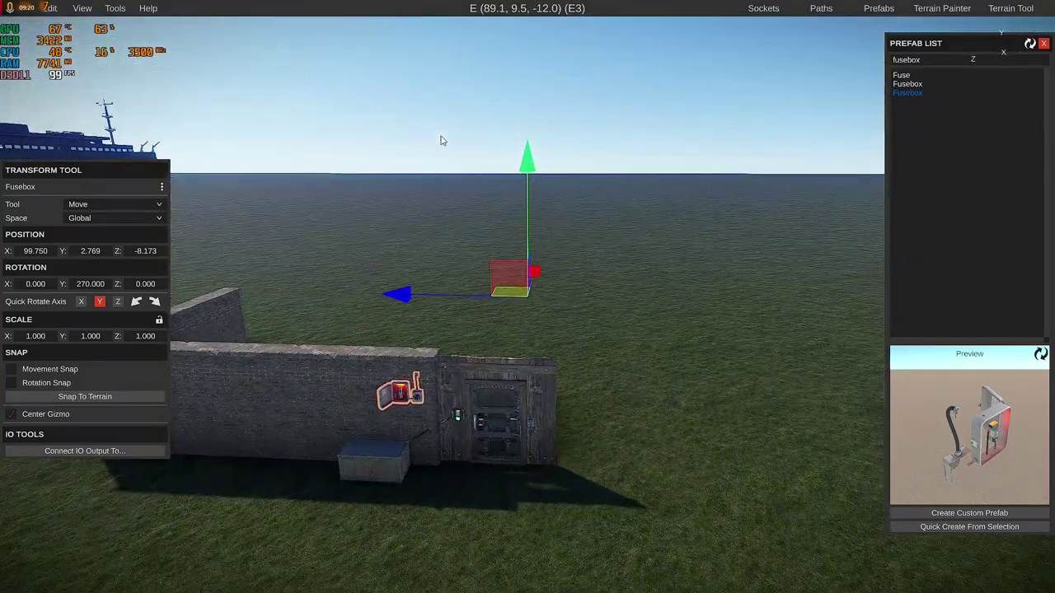
{"action": "right_click_drag", "start_coordinate": [460, 193], "coordinate": [425, 245]}
{"action": "left_click_drag", "start_coordinate": [439, 291], "coordinate": [382, 293]}
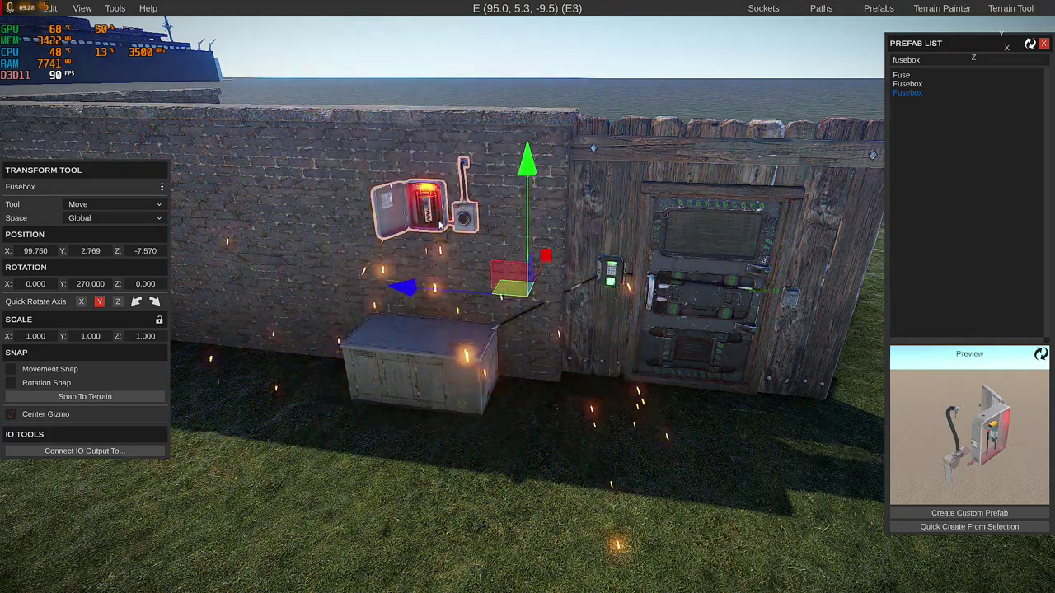
{"action": "right_click_drag", "start_coordinate": [413, 220], "coordinate": [442, 182]}
{"action": "key", "text": "s"}
{"action": "left_click_drag", "start_coordinate": [452, 291], "coordinate": [449, 289]}
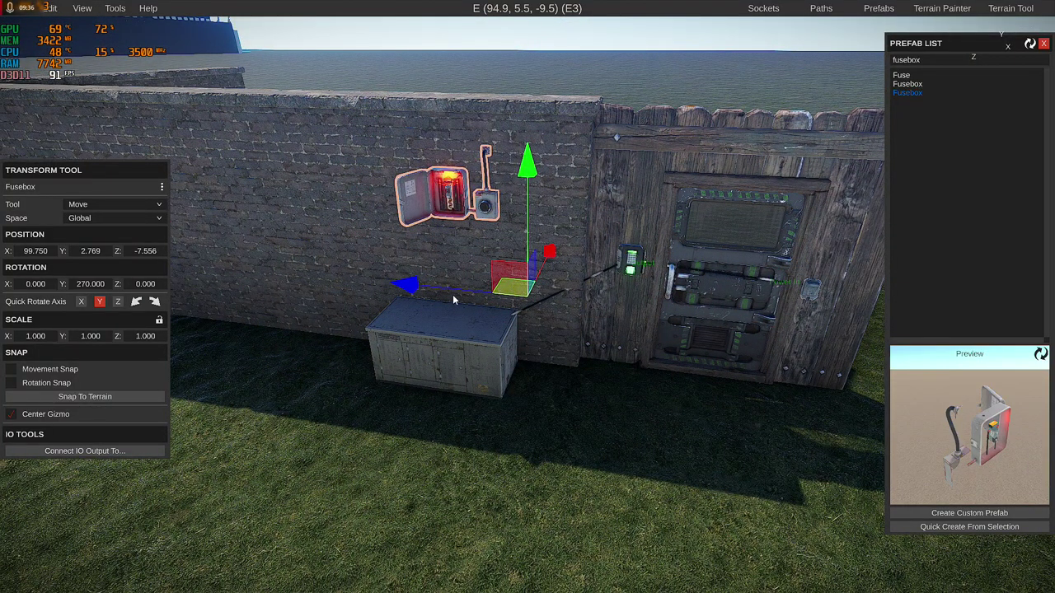
- Disconnect the static generator's output from the card reader and select the card reader to check its connections
{"action": "left_click", "coordinate": [470, 336]}
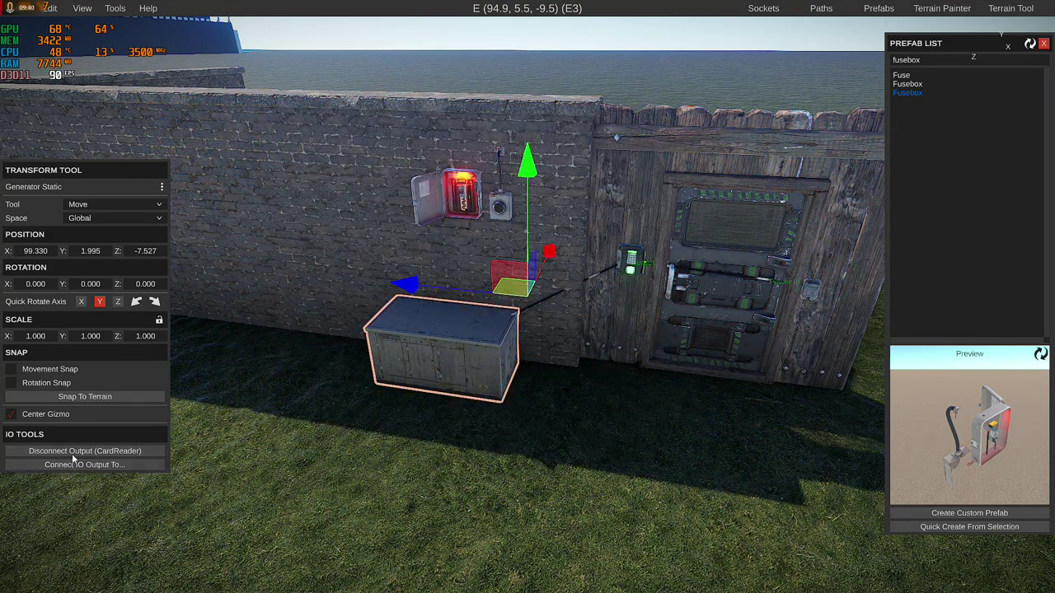
{"action": "left_click", "coordinate": [73, 453]}
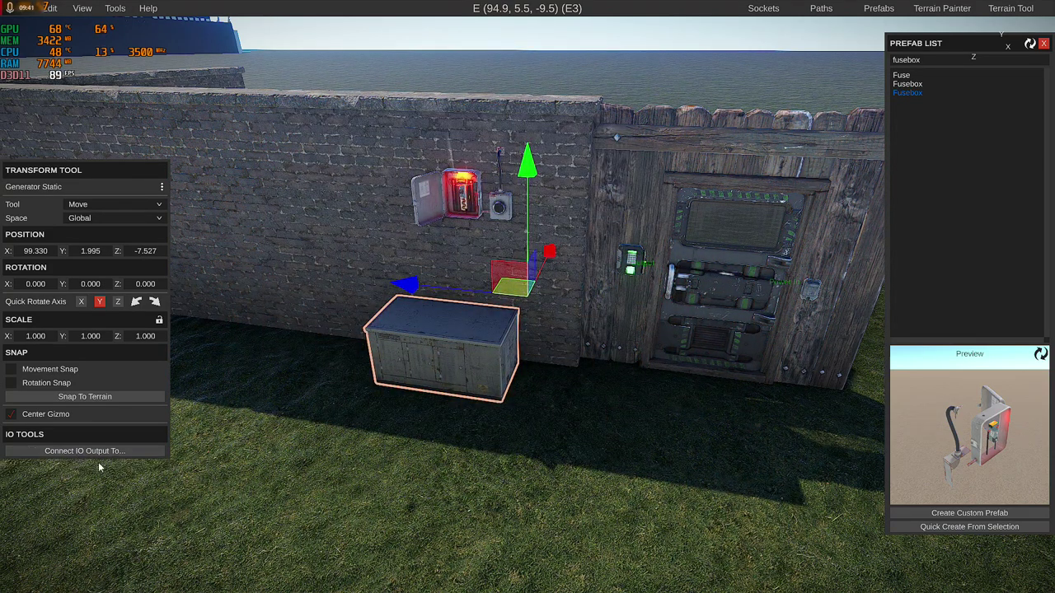
{"action": "left_click", "coordinate": [631, 261]}
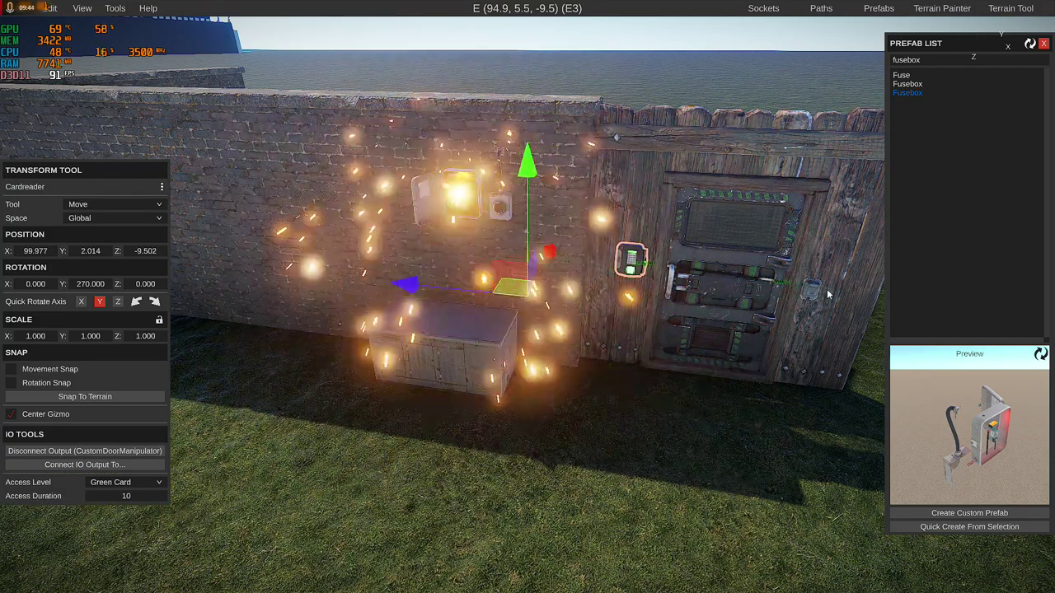
- Connect the static generator's output to the fusebox input
{"action": "left_click", "coordinate": [430, 389]}
{"action": "left_click", "coordinate": [105, 452]}
{"action": "left_click", "coordinate": [463, 198]}
{"action": "left_click", "coordinate": [462, 203]}
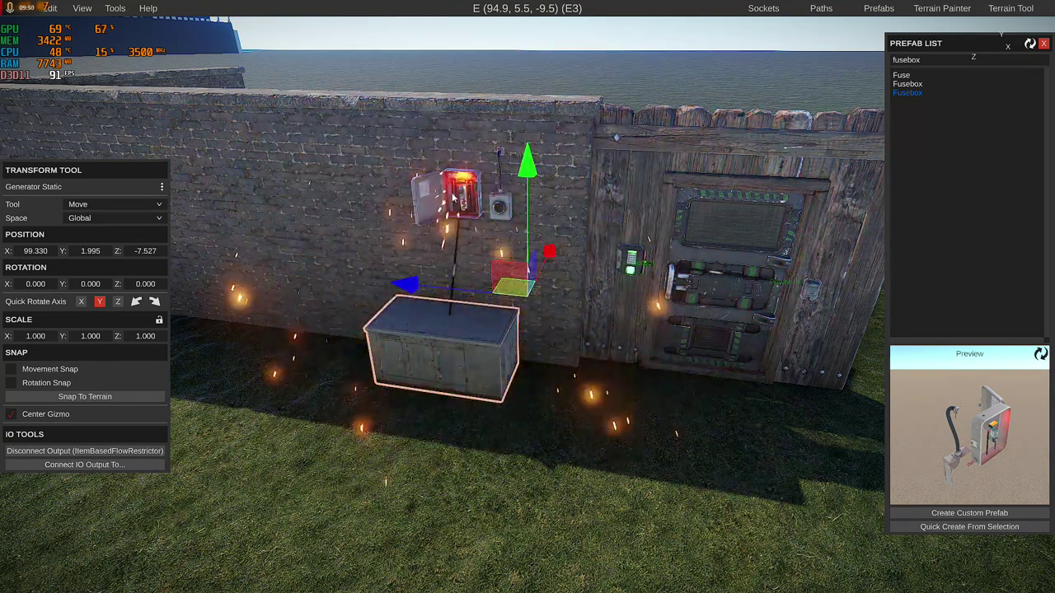
- Connect the fusebox output to the card reader's Power In and check the card reader's connections
{"action": "left_click", "coordinate": [467, 195]}
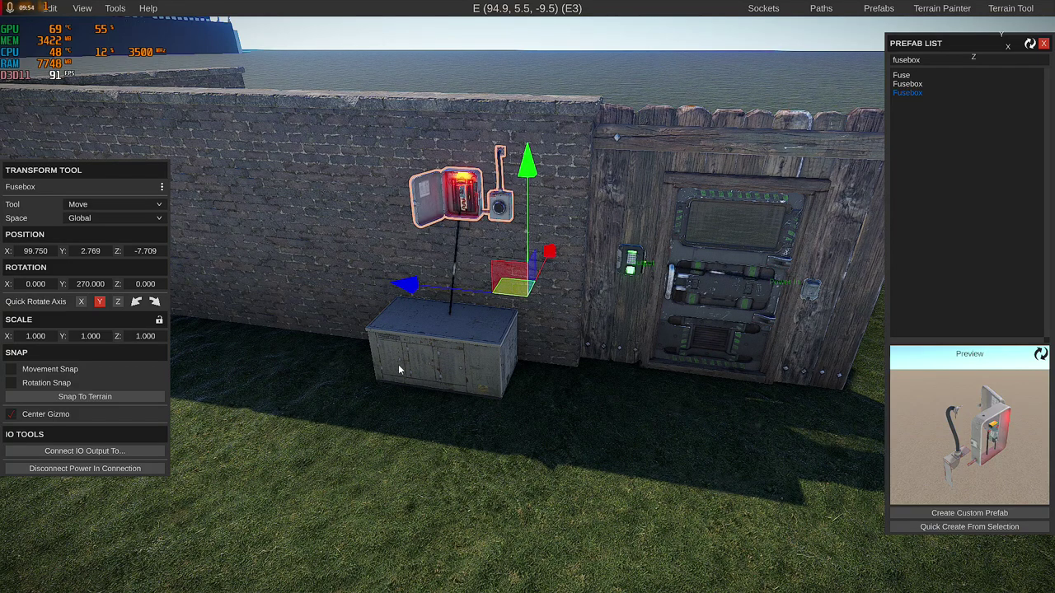
{"action": "left_click", "coordinate": [85, 451]}
{"action": "left_click", "coordinate": [630, 270]}
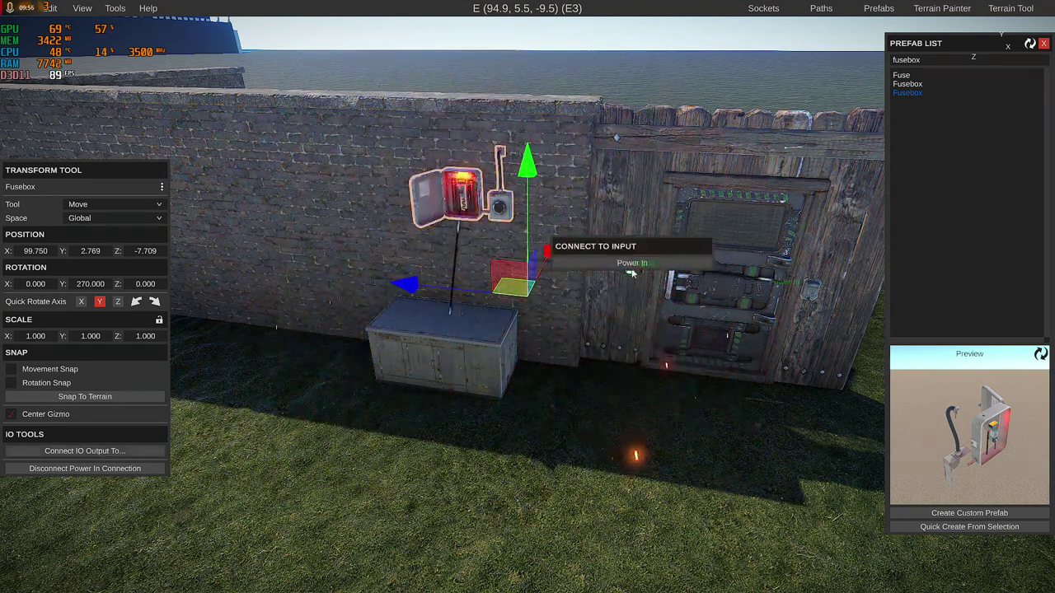
{"action": "left_click", "coordinate": [630, 264]}
{"action": "left_click", "coordinate": [631, 257]}
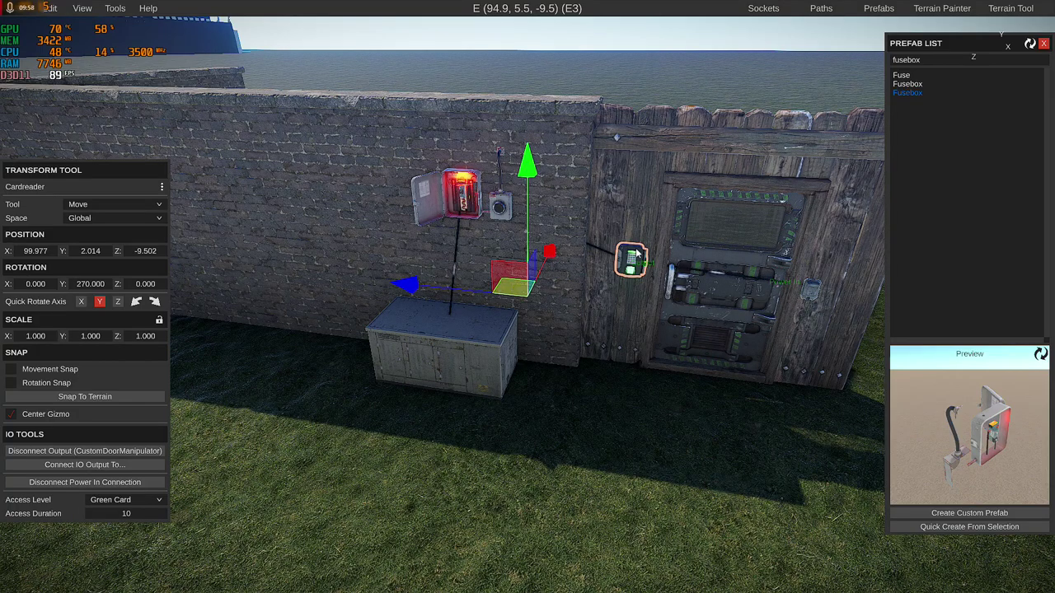
{"action": "mouse_move", "coordinate": [589, 278]}
{"action": "right_mouse_down"}
{"action": "mouse_move", "coordinate": [626, 299]}
{"action": "mouse_move", "coordinate": [601, 282]}
{"action": "right_mouse_up"}
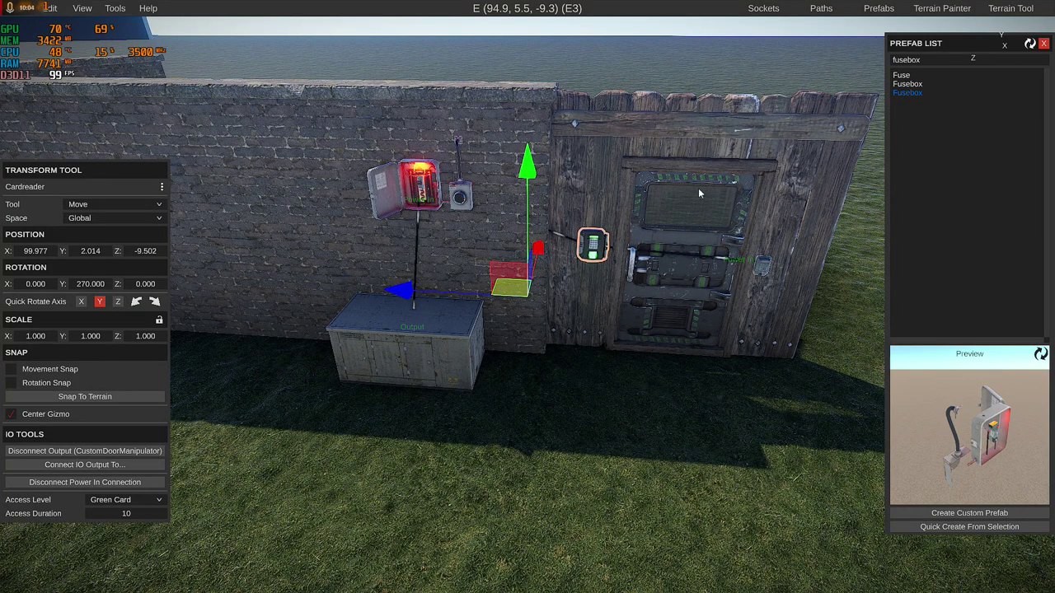
- Search the prefab list for "simple", place the first Simplelight near the top of the door frame and rotate it to Y 270
{"action": "right_click_drag", "start_coordinate": [657, 309], "coordinate": [606, 316]}
{"action": "key", "text": "s"}
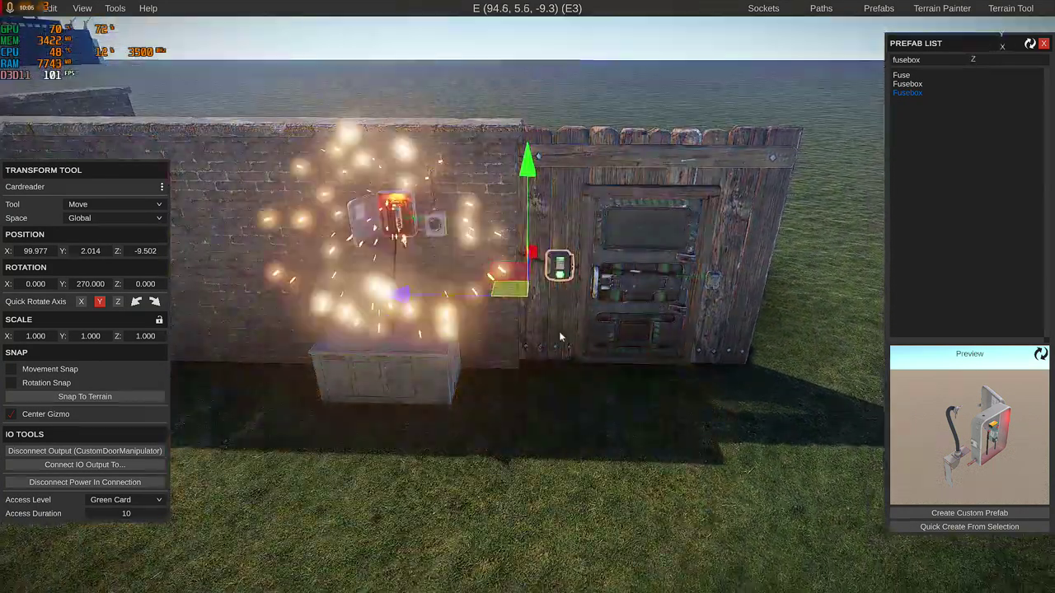
{"action": "left_click", "coordinate": [927, 61]}
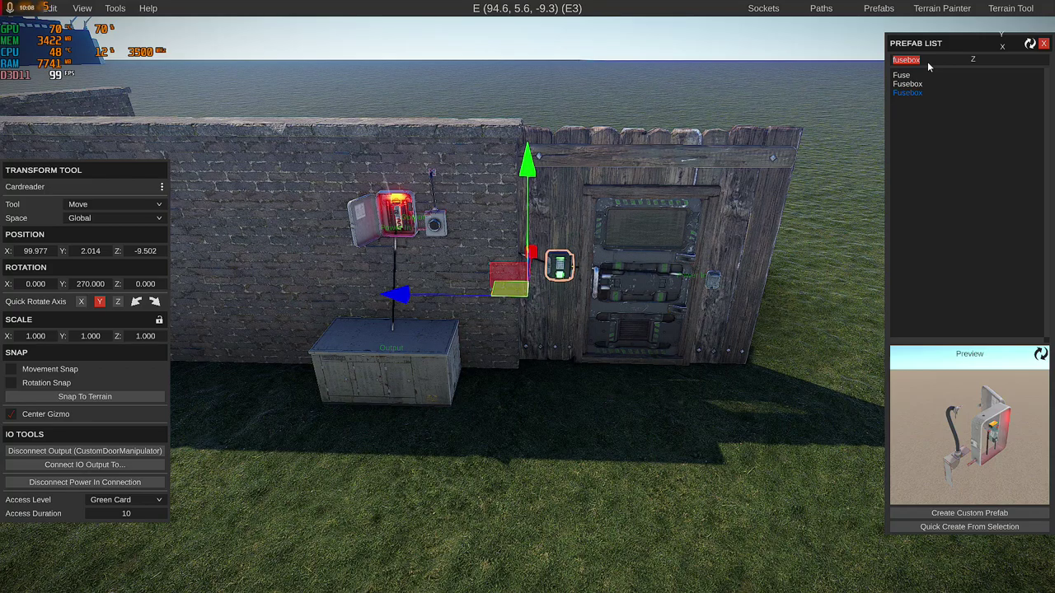
{"action": "type", "text": "sim"}
{"action": "type", "text": "ple"}
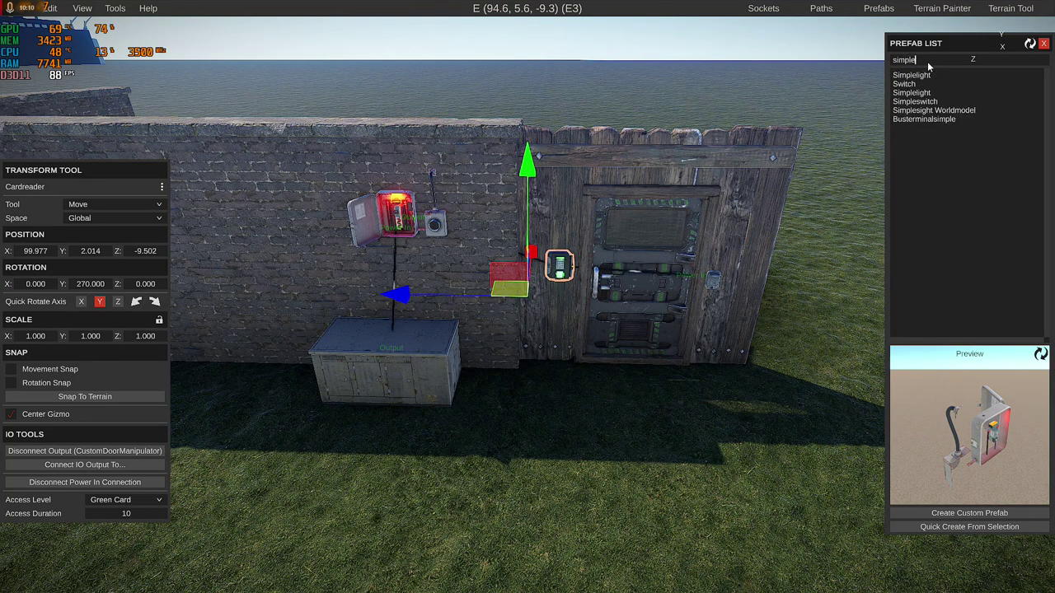
{"action": "left_click", "coordinate": [913, 75]}
{"action": "left_click_drag", "start_coordinate": [916, 72], "coordinate": [731, 157]}
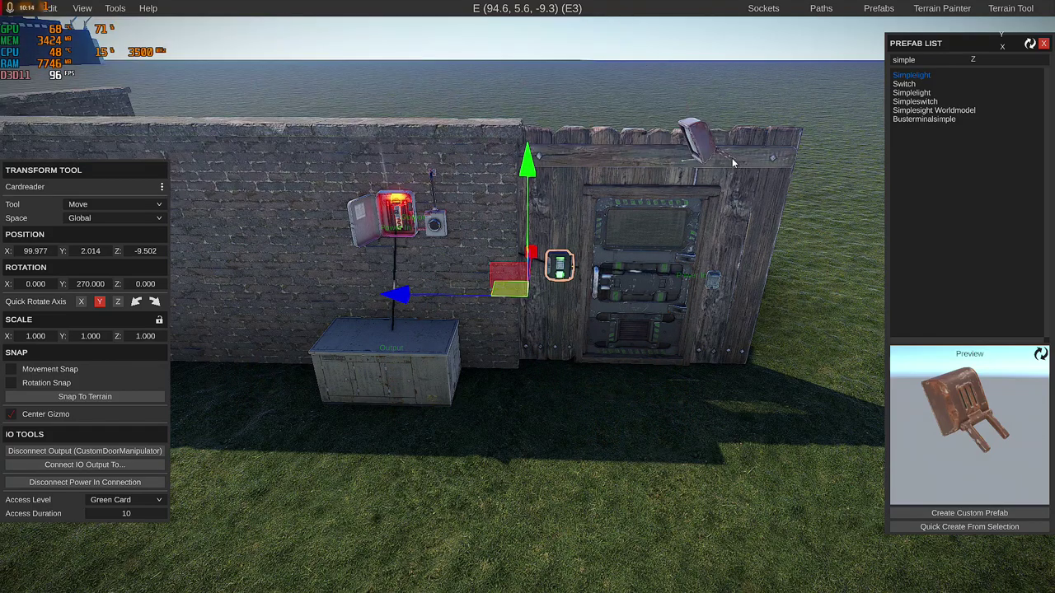
{"action": "left_click", "coordinate": [154, 302]}
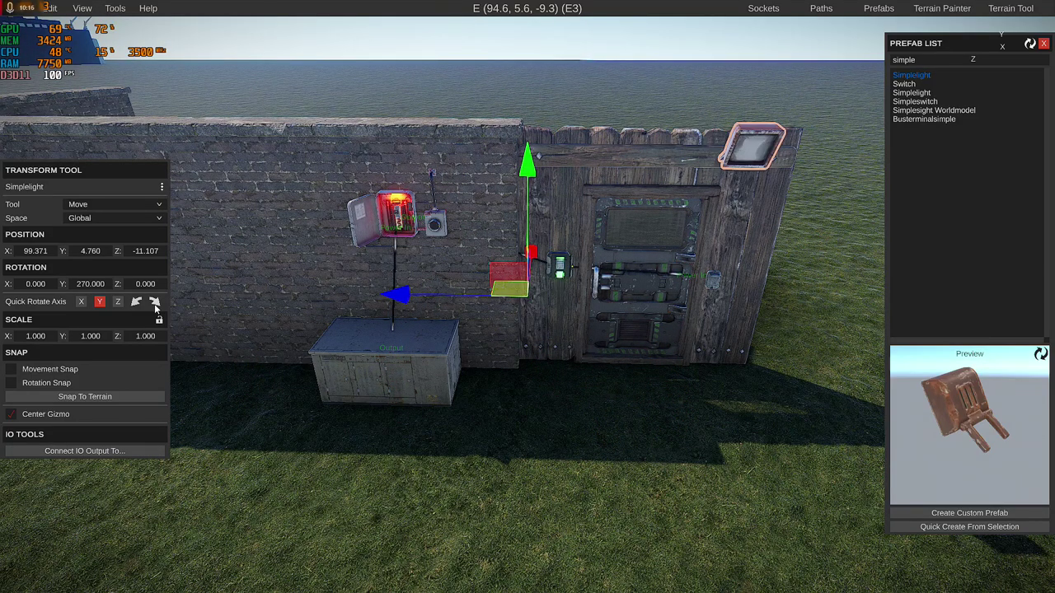
- Position the simple light against the frame above the security door at about X 99.935, Y 4.688, Z -10.325
{"action": "left_click_drag", "start_coordinate": [432, 294], "coordinate": [361, 294]}
{"action": "right_click_drag", "start_coordinate": [362, 294], "coordinate": [603, 277]}
{"action": "key", "text": "w"}
{"action": "left_click_drag", "start_coordinate": [420, 275], "coordinate": [251, 261]}
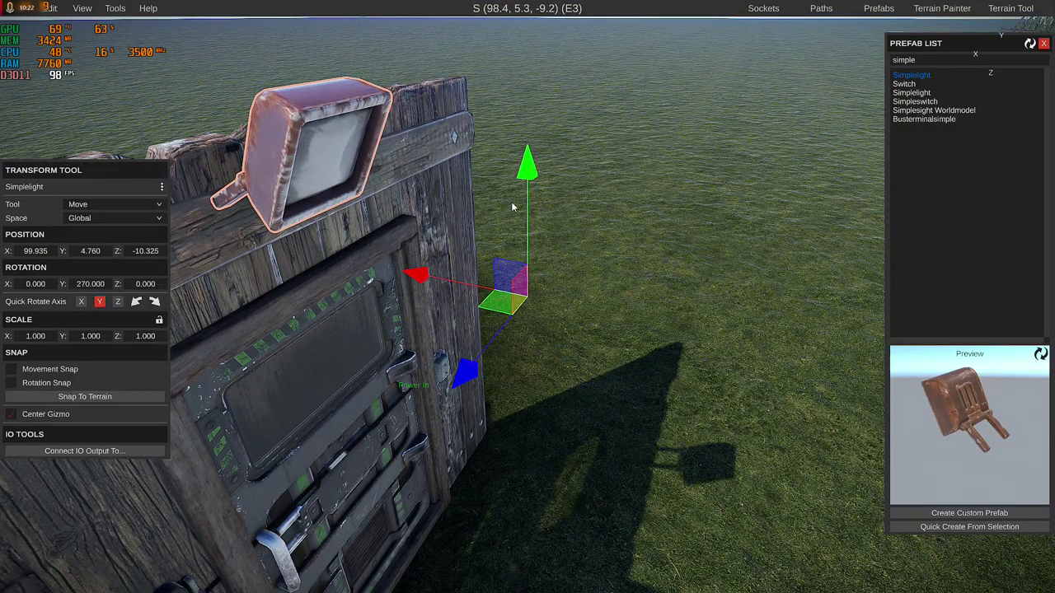
{"action": "left_click_drag", "start_coordinate": [527, 187], "coordinate": [527, 200]}
{"action": "right_click_drag", "start_coordinate": [461, 203], "coordinate": [859, 82]}
{"action": "key", "text": "s"}
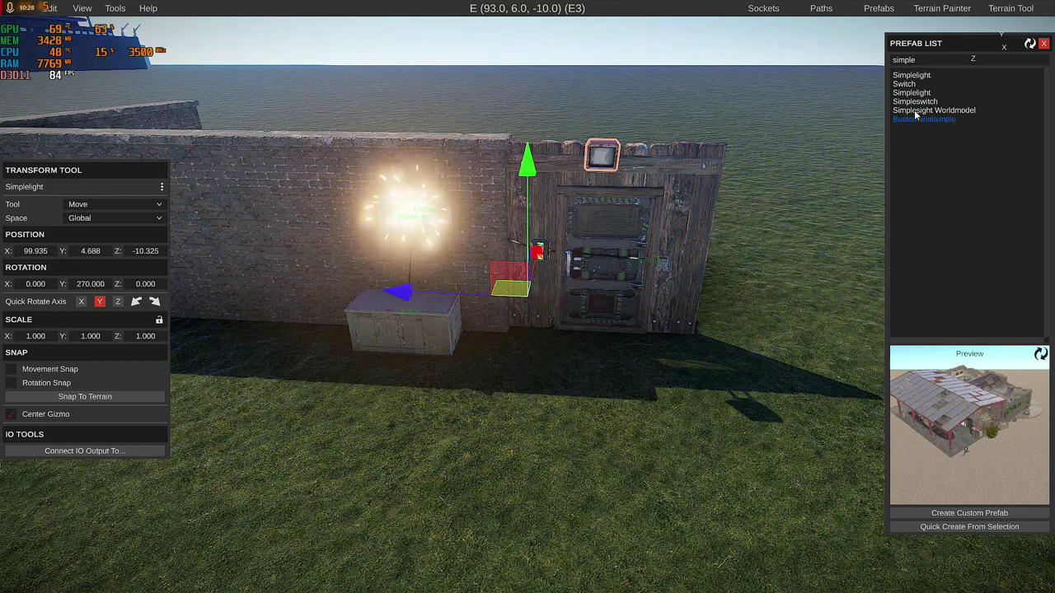
- Preview the other Simplelight prefab and shift the placed light along the frame to about Z -10.443
{"action": "left_click", "coordinate": [912, 97]}
{"action": "right_click_drag", "start_coordinate": [548, 442], "coordinate": [561, 449]}
{"action": "right_click_drag", "start_coordinate": [638, 262], "coordinate": [735, 156]}
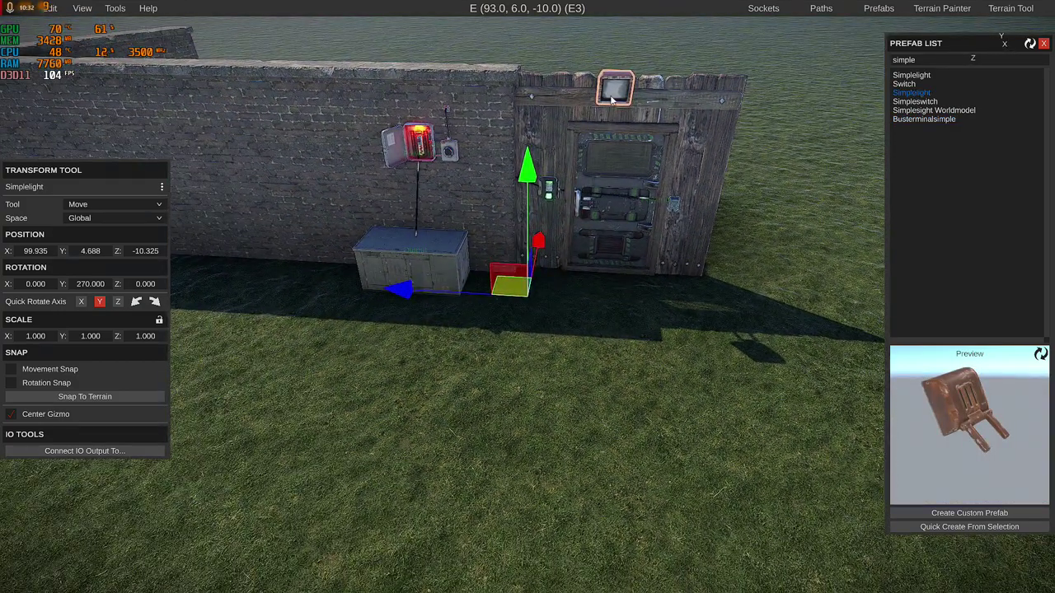
{"action": "right_click_drag", "start_coordinate": [624, 339], "coordinate": [525, 326]}
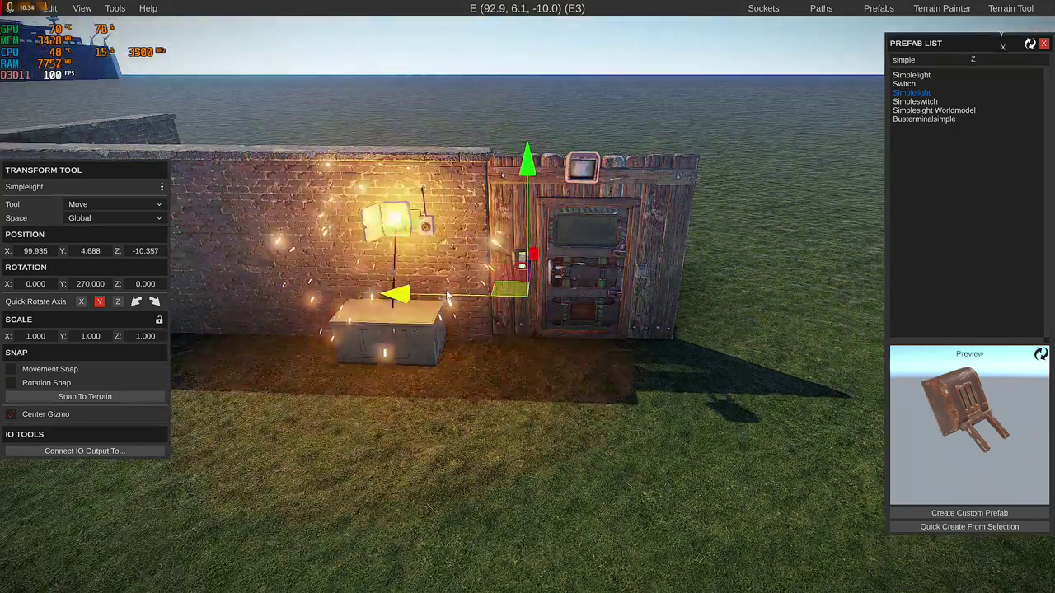
{"action": "left_click", "coordinate": [540, 404]}
{"action": "right_click_drag", "start_coordinate": [542, 408], "coordinate": [508, 316]}
{"action": "key", "text": "w"}
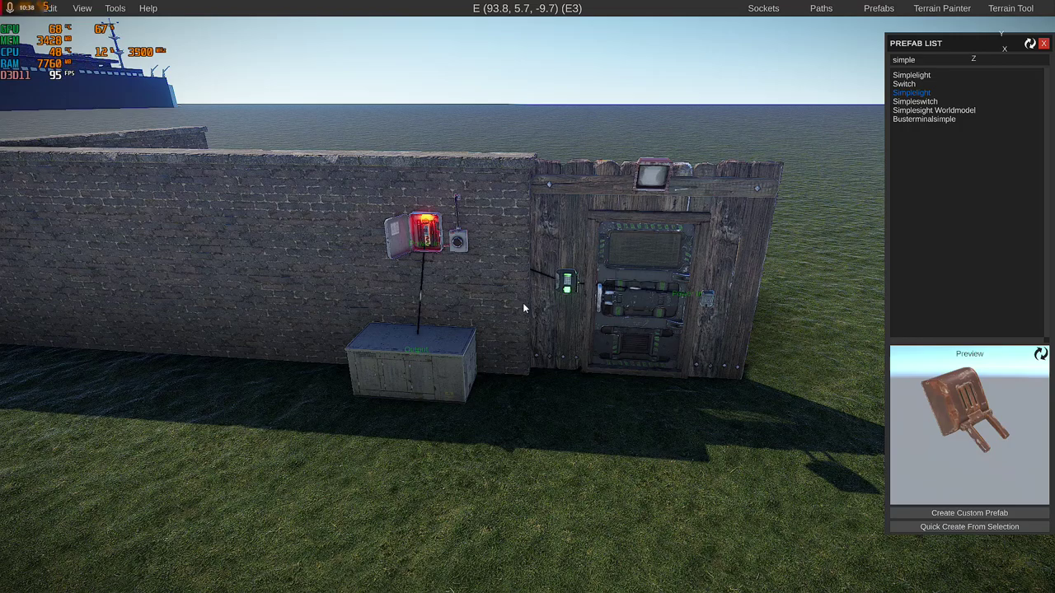
- Connect a second static generator output to the simple light above the door
{"action": "left_click", "coordinate": [642, 175]}
{"action": "left_click", "coordinate": [436, 354]}
{"action": "left_click", "coordinate": [42, 463]}
{"action": "left_click", "coordinate": [645, 195]}
{"action": "left_click", "coordinate": [628, 190]}
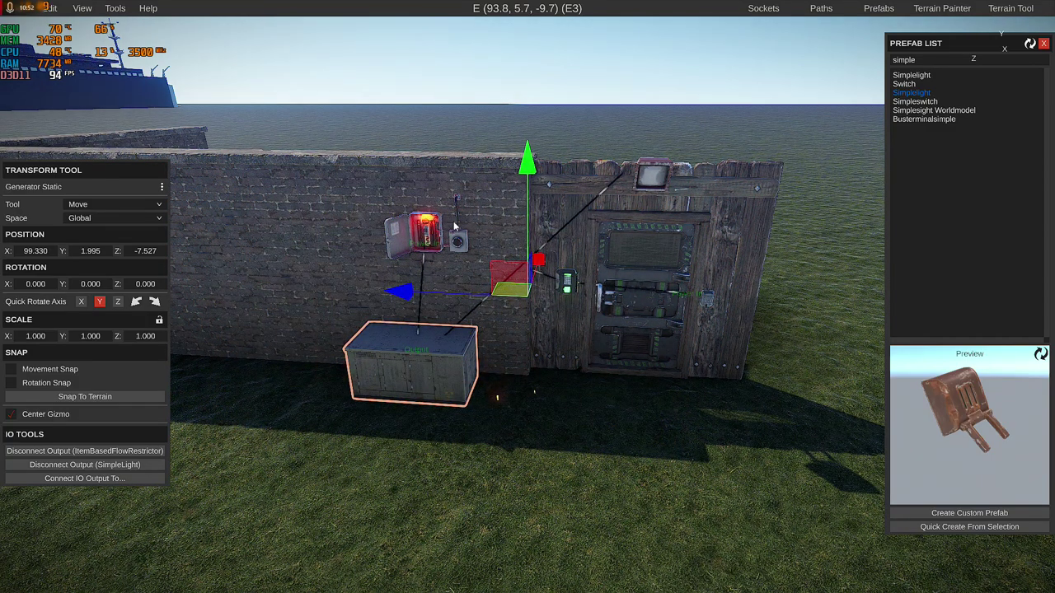
- Disconnect the simple light's Power In connection and reselect the static generator
{"action": "left_click", "coordinate": [655, 176]}
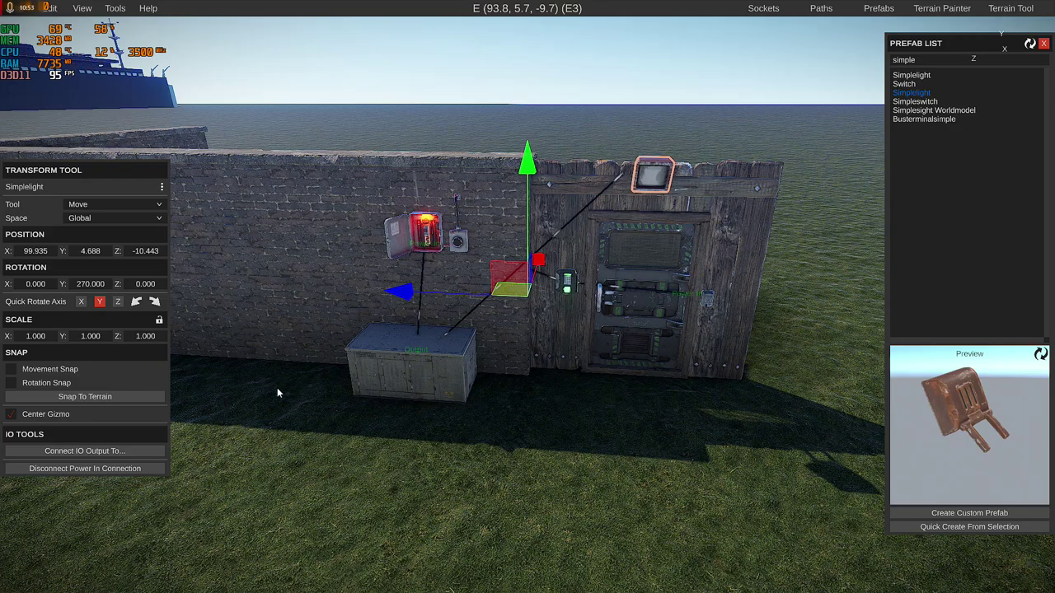
{"action": "left_click", "coordinate": [70, 468]}
{"action": "left_click", "coordinate": [416, 351]}
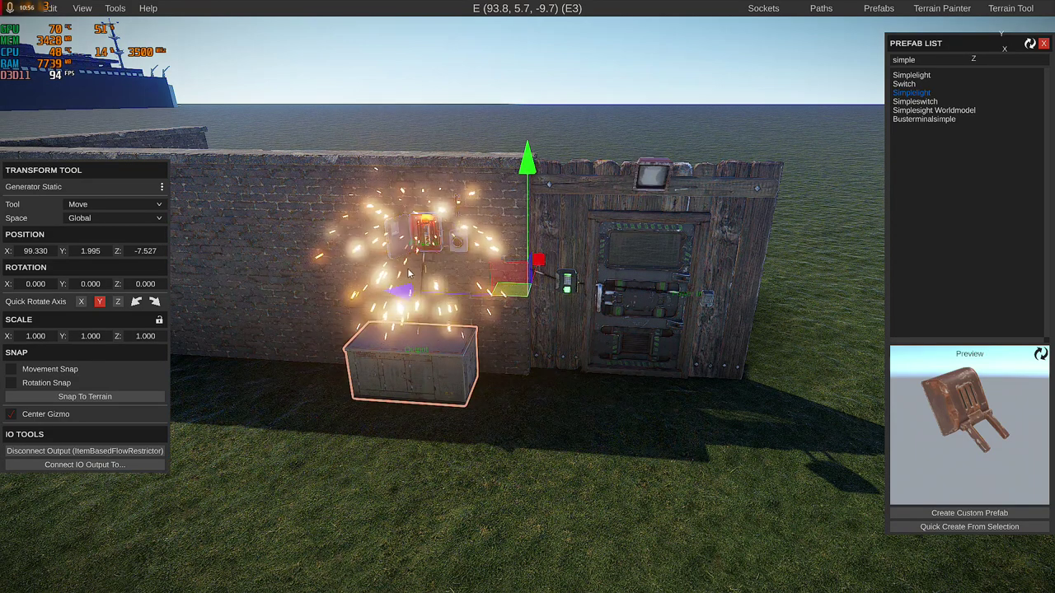
{"action": "left_click", "coordinate": [66, 466]}
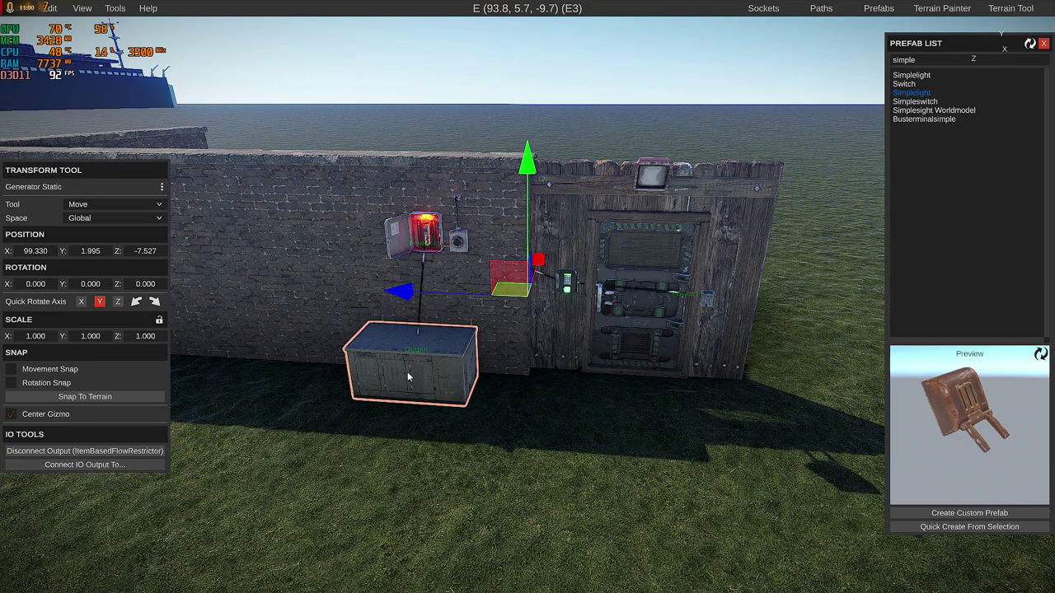
{"action": "left_click", "coordinate": [475, 511]}
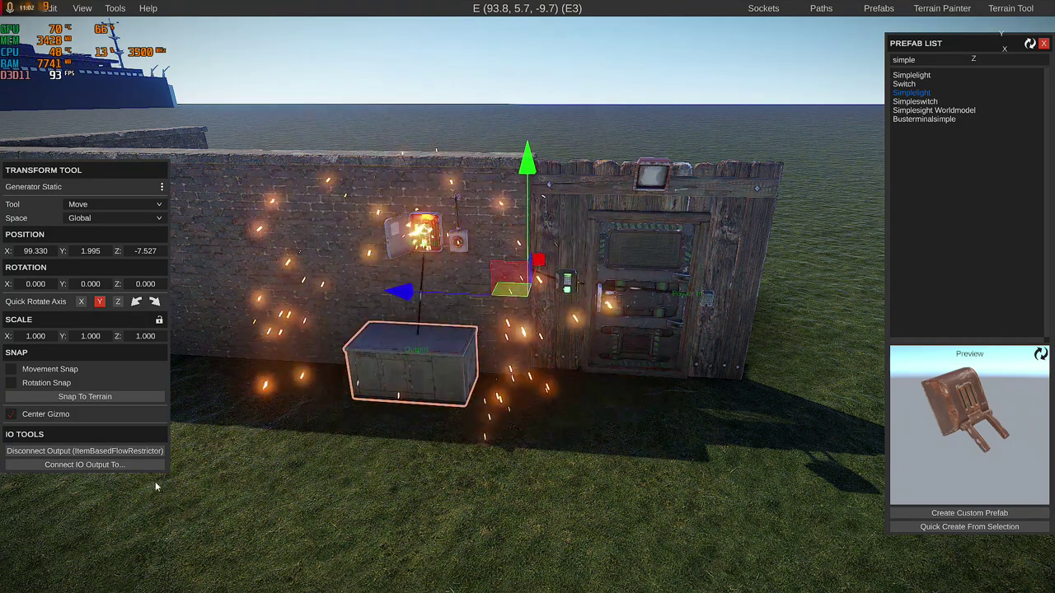
{"action": "left_click", "coordinate": [85, 468]}
{"action": "left_click", "coordinate": [543, 469]}
- Connect another fusebox output to the input of the simple light above the door
{"action": "left_click", "coordinate": [433, 226]}
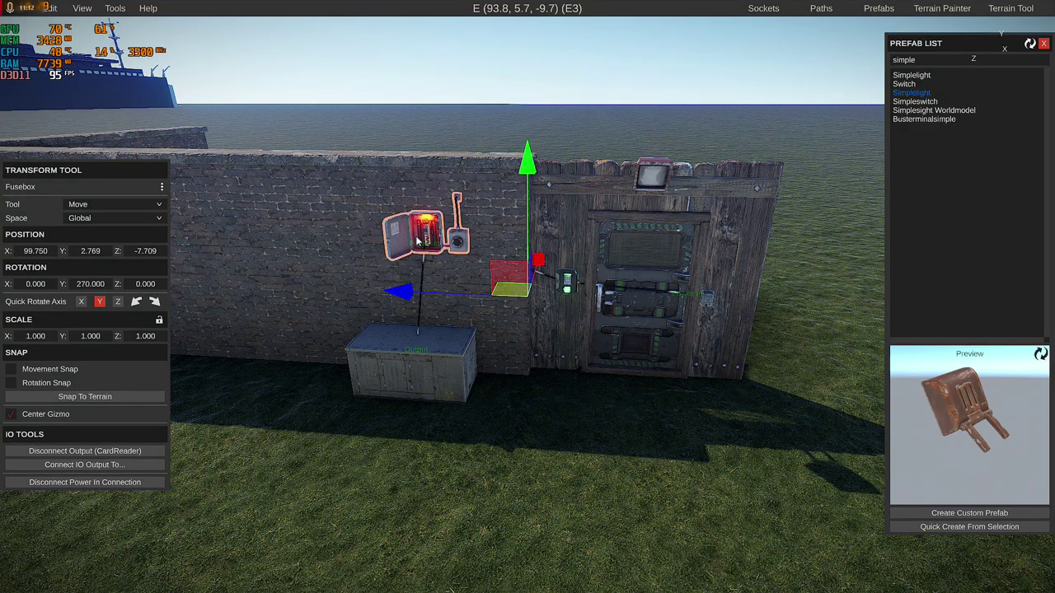
{"action": "left_click", "coordinate": [418, 240]}
{"action": "left_click", "coordinate": [654, 180]}
{"action": "left_click", "coordinate": [649, 193]}
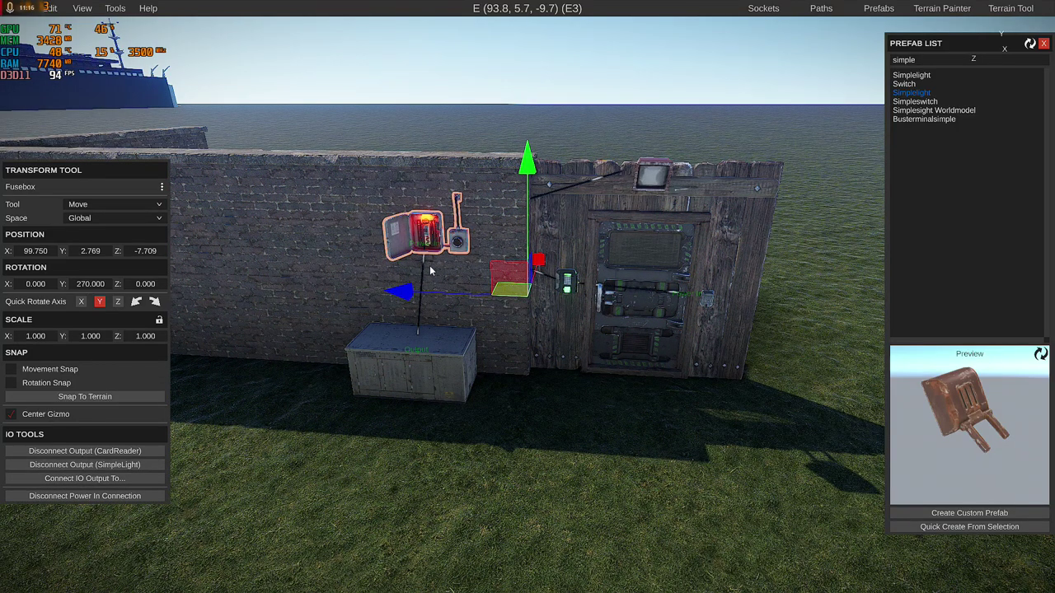
- Examine the wiring and IO connections of the static generator and the simple light above the door
{"action": "left_click", "coordinate": [569, 284]}
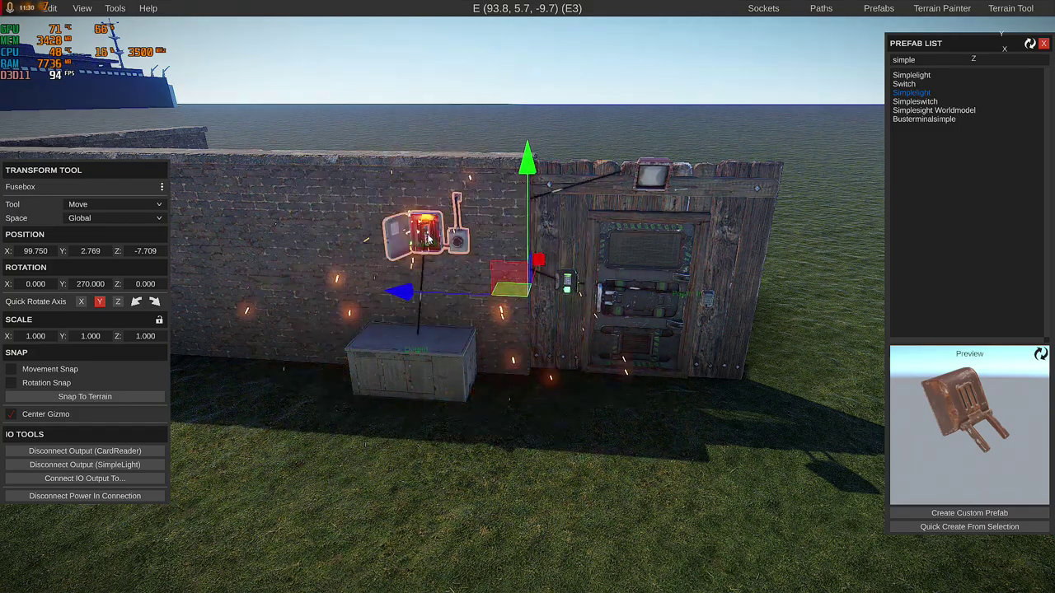
{"action": "left_click", "coordinate": [434, 381]}
{"action": "right_click_drag", "start_coordinate": [434, 376], "coordinate": [462, 380]}
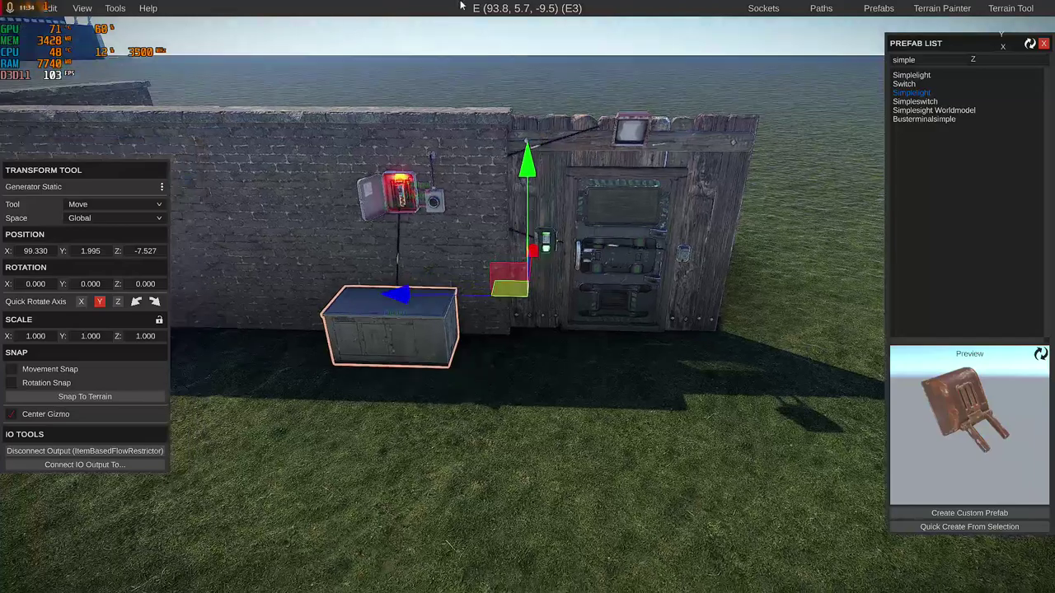
{"action": "right_click_drag", "start_coordinate": [471, 218], "coordinate": [435, 280]}
{"action": "key", "text": "s"}
{"action": "right_click_drag", "start_coordinate": [444, 341], "coordinate": [466, 320]}
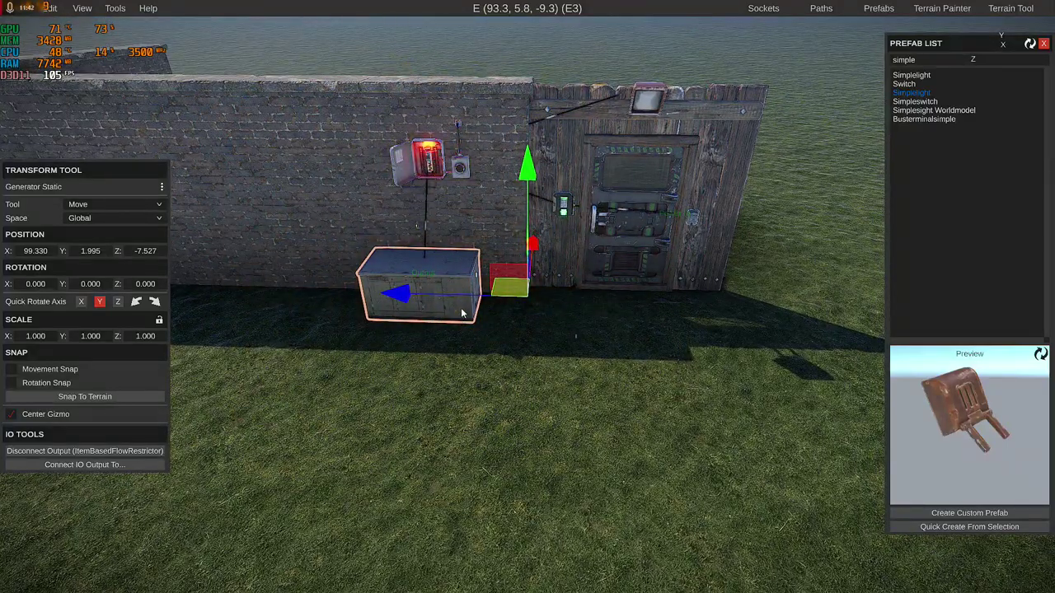
{"action": "left_click", "coordinate": [648, 107]}
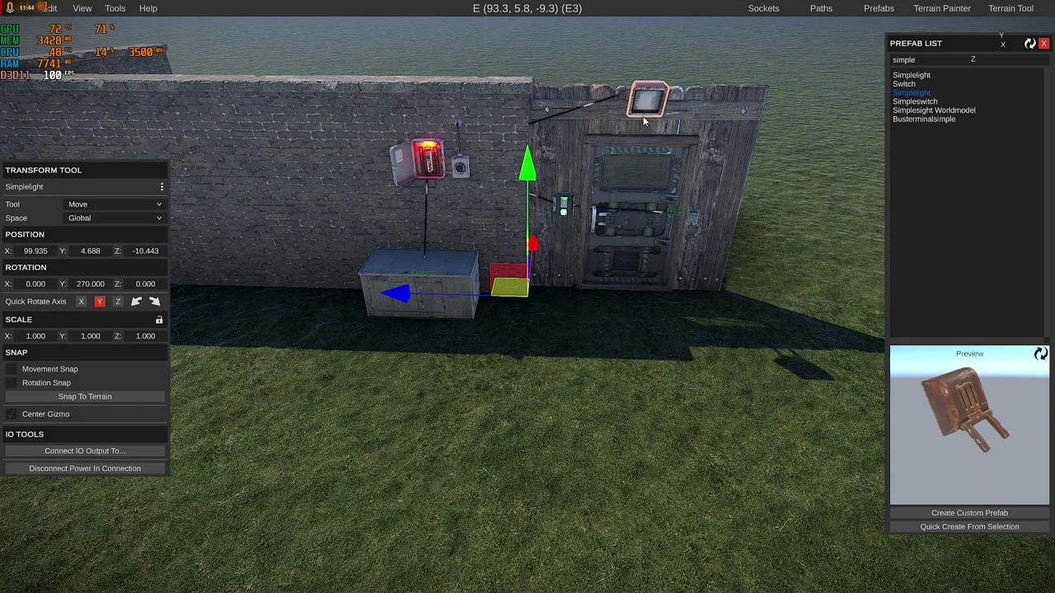
- Duplicate the simple light above the door to about Z -11.09 and connect a fusebox output to the copy's Power In
{"action": "key", "text": "ctrl+d"}
{"action": "left_click_drag", "start_coordinate": [436, 291], "coordinate": [486, 288]}
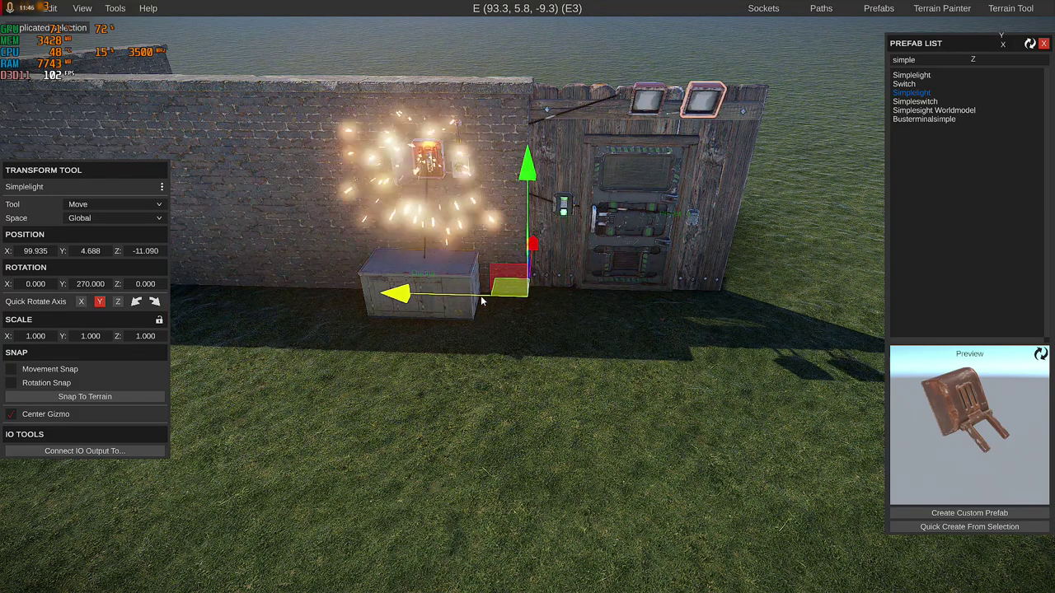
{"action": "left_click", "coordinate": [436, 171]}
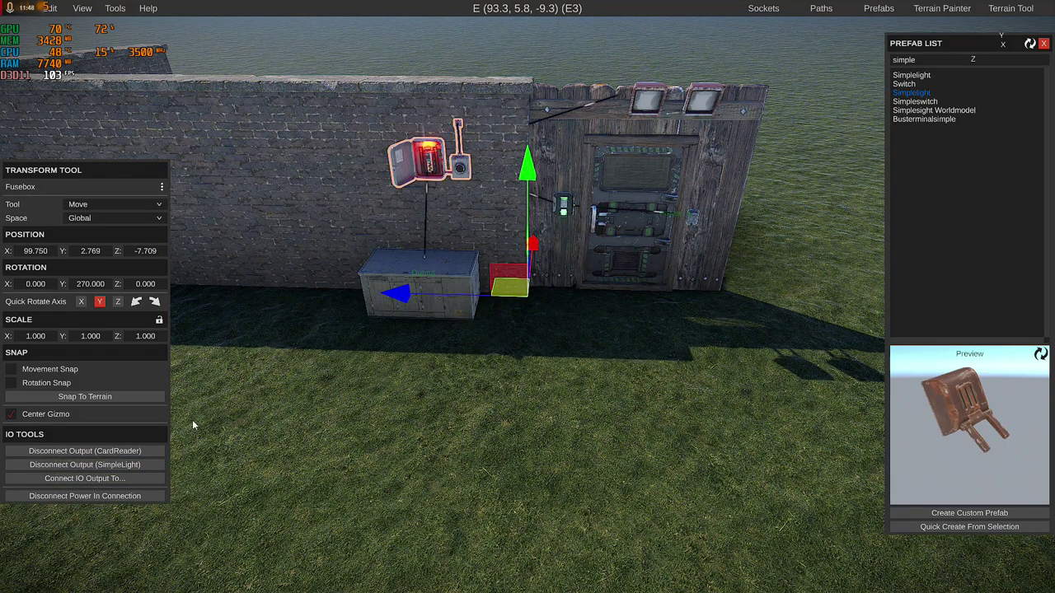
{"action": "left_click", "coordinate": [69, 479]}
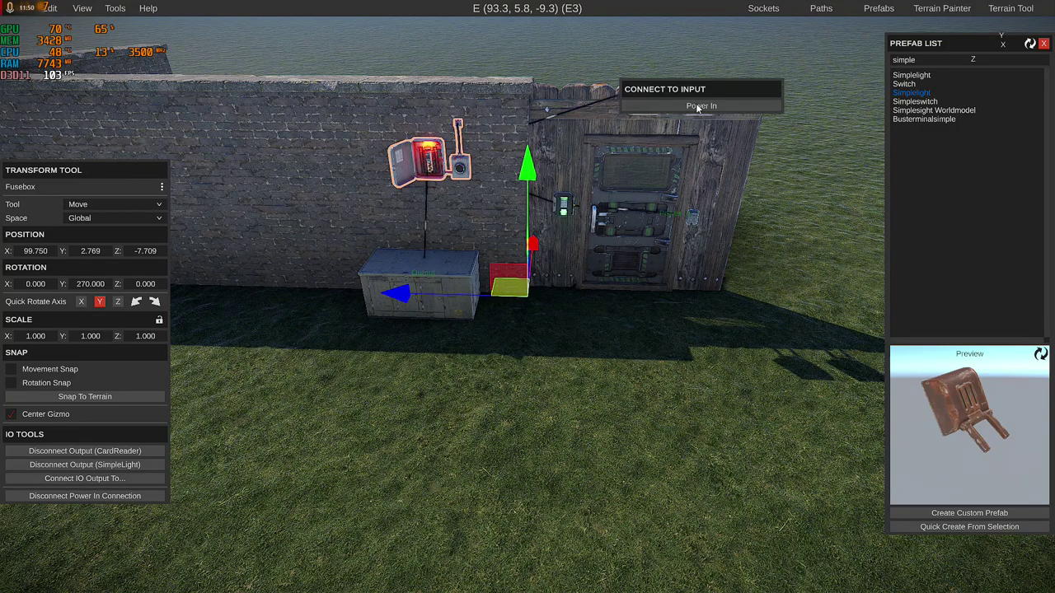
{"action": "left_click", "coordinate": [692, 115]}
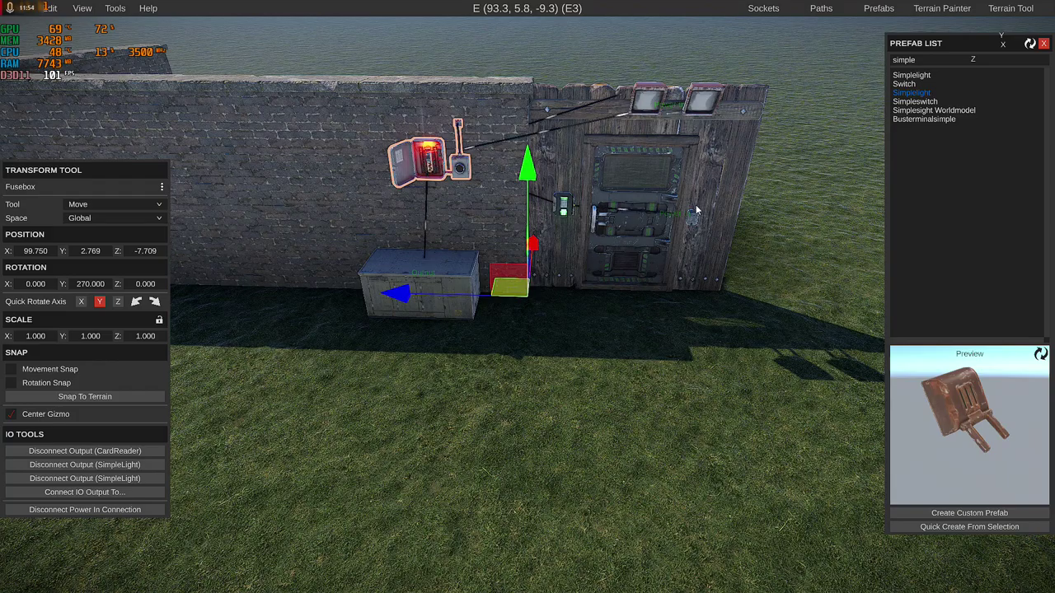
- Search the prefab list for "swit" to find a switch prefab
{"action": "right_click_drag", "start_coordinate": [730, 257], "coordinate": [730, 251]}
{"action": "key", "text": "d"}
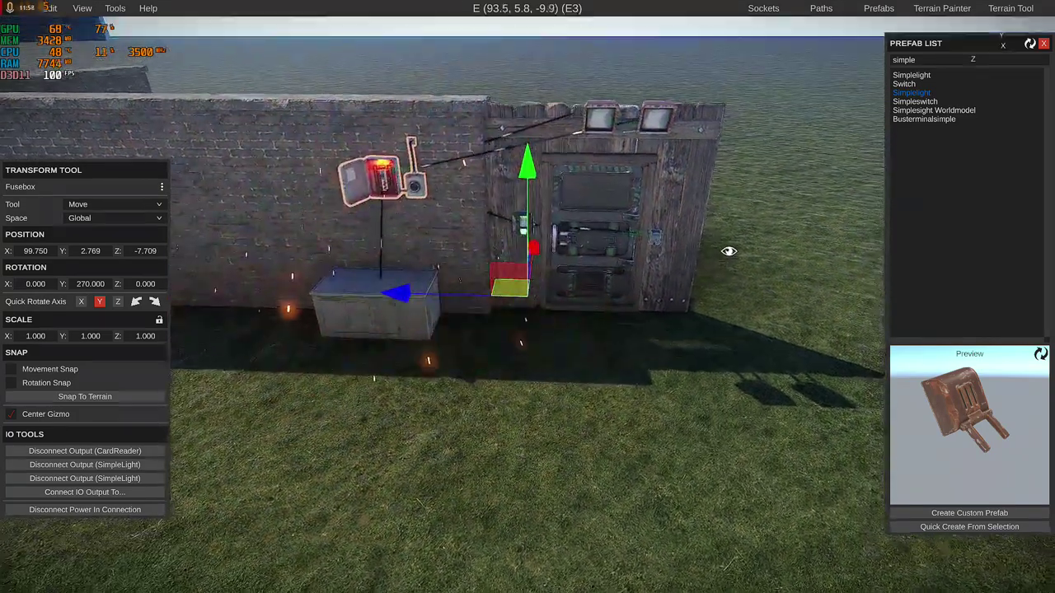
{"action": "key", "text": "a"}
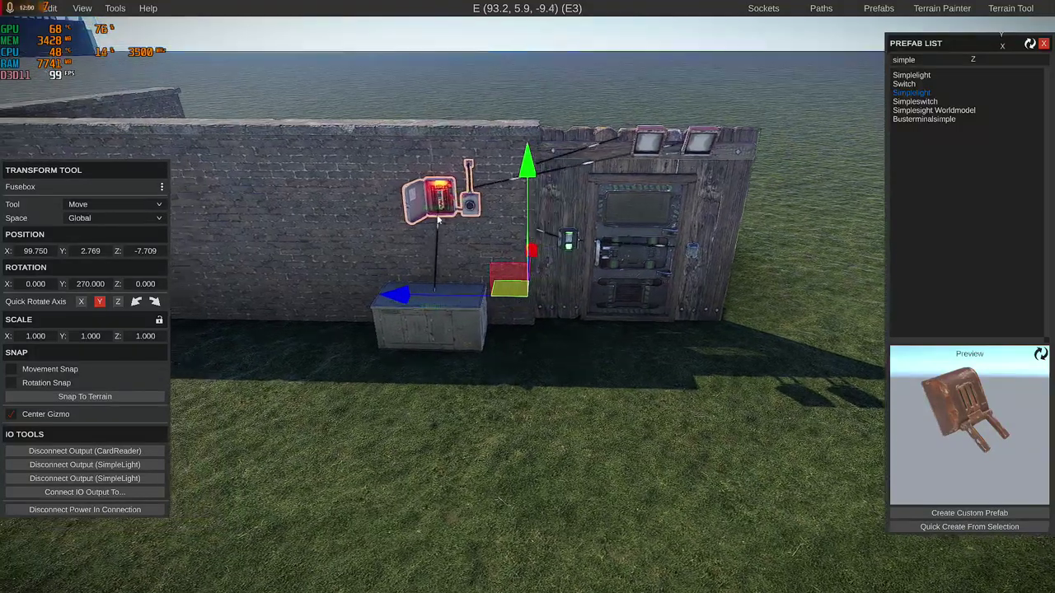
{"action": "key", "text": "a"}
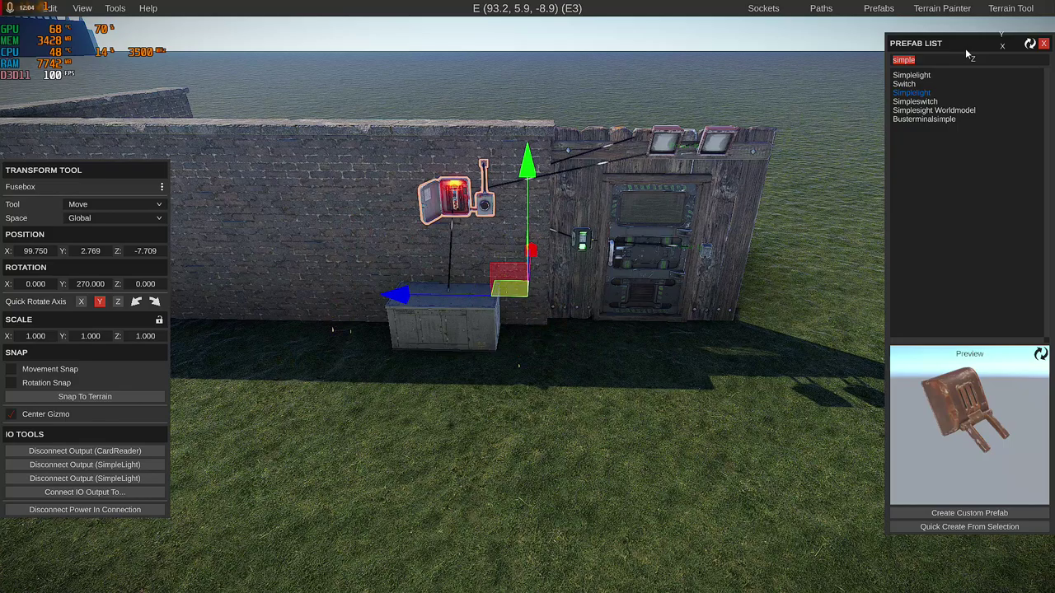
{"action": "type", "text": "w"}
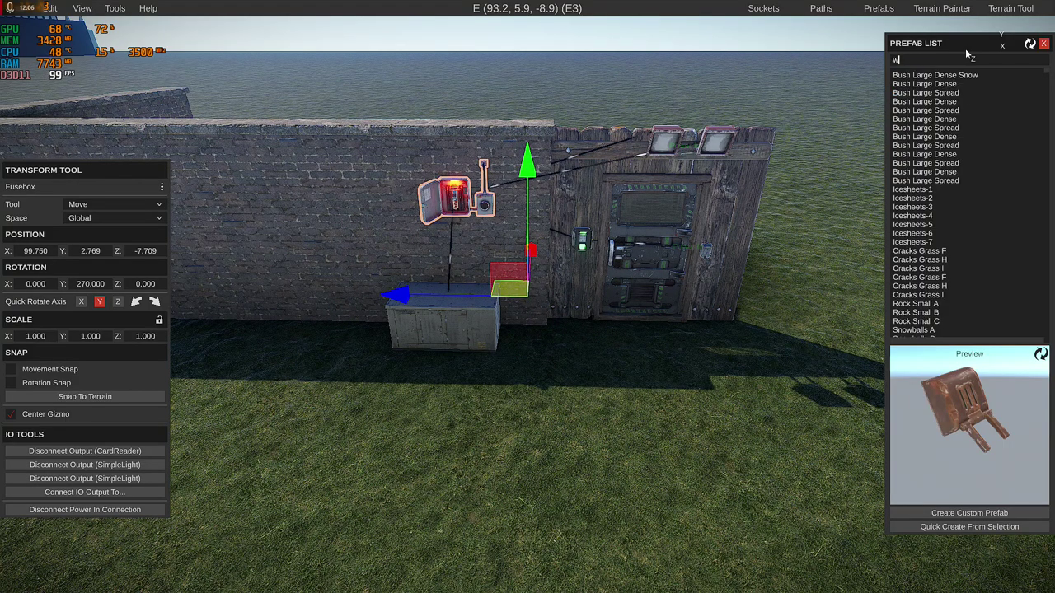
{"action": "key", "text": "BackSpace"}
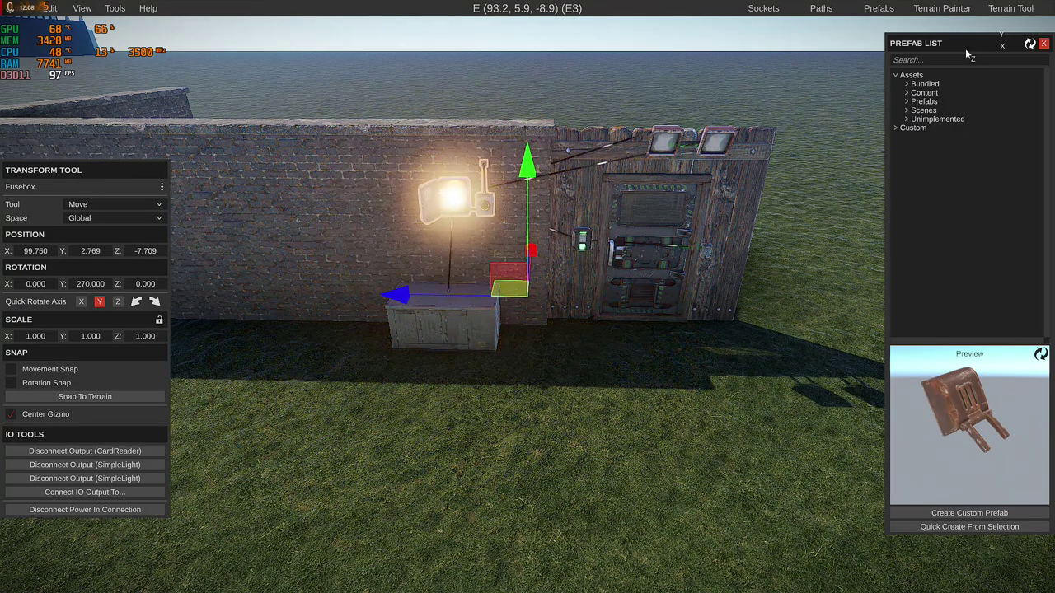
{"action": "type", "text": "sch"}
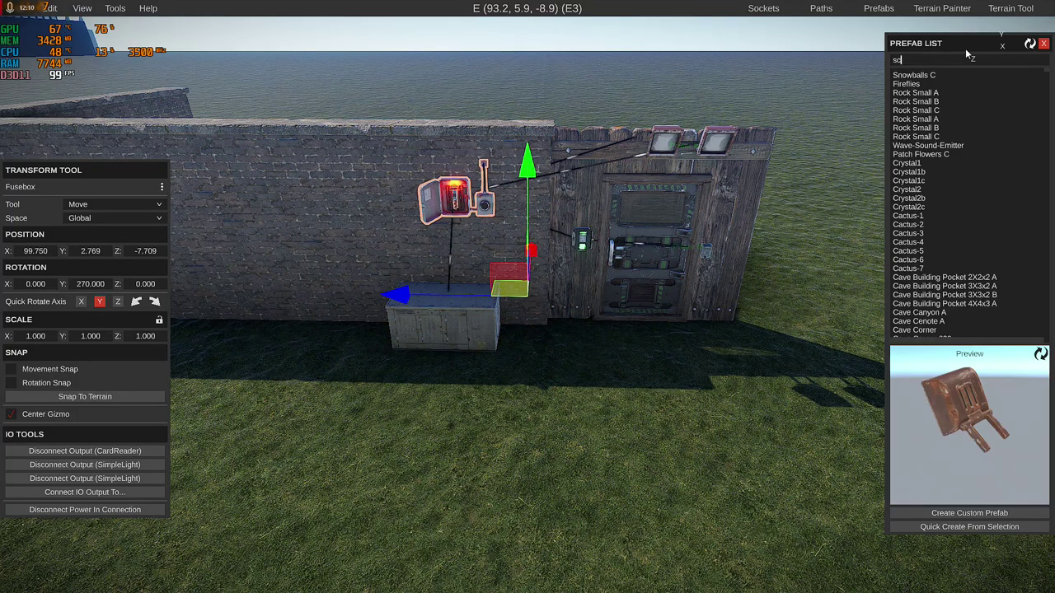
{"action": "key", "text": "BackSpace"}
{"action": "key", "text": "BackSpace"}
{"action": "type", "text": "wi"}
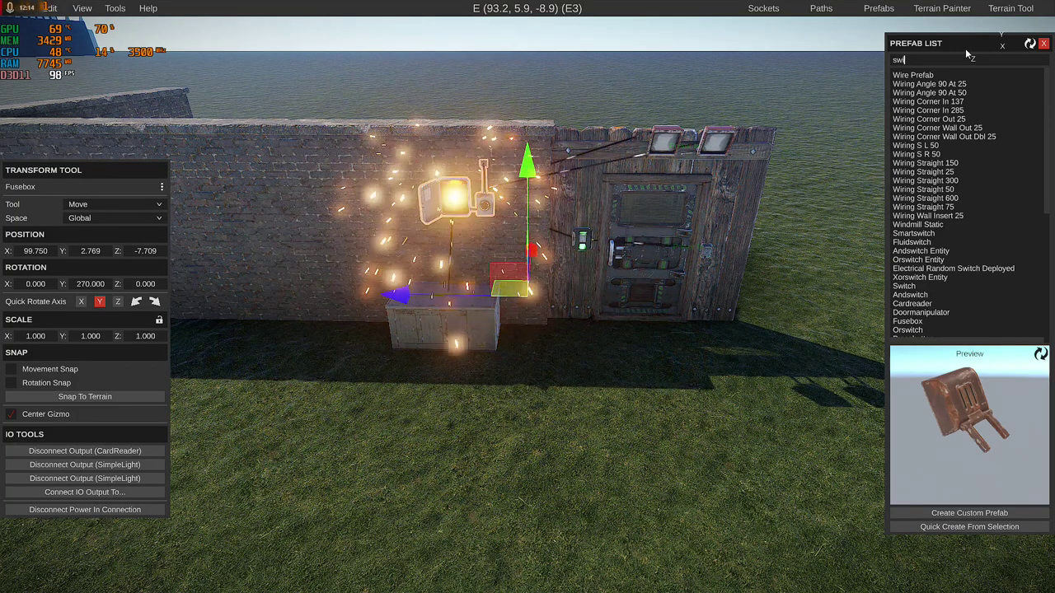
{"action": "type", "text": "t"}
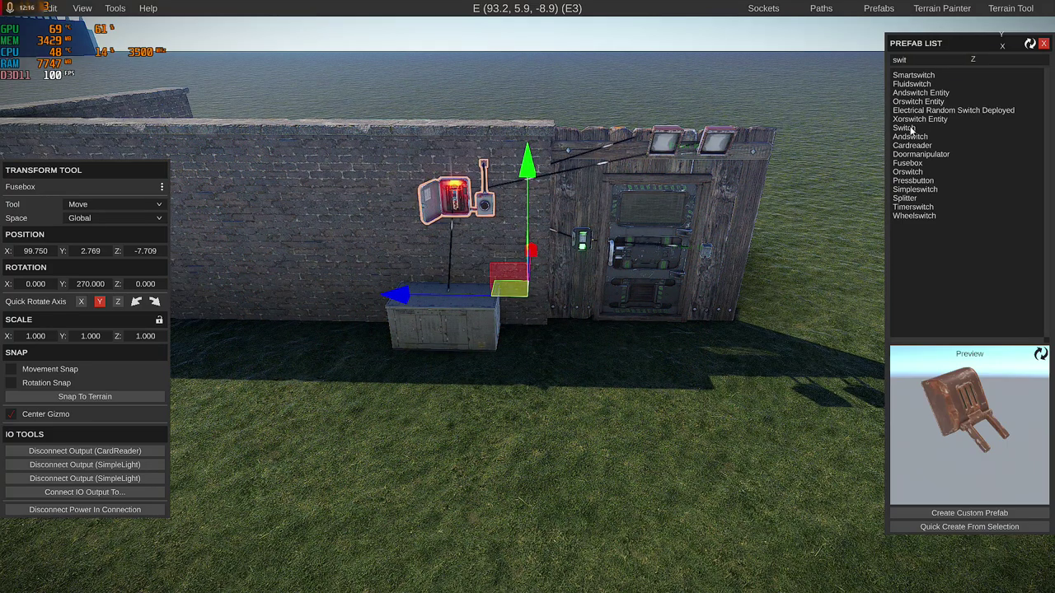
- Place a Switch prefab on the brick wall left of the fusebox at about Z -6.35, rotated to 270 around Y
{"action": "left_click", "coordinate": [906, 129]}
{"action": "left_click_drag", "start_coordinate": [369, 300], "coordinate": [361, 315]}
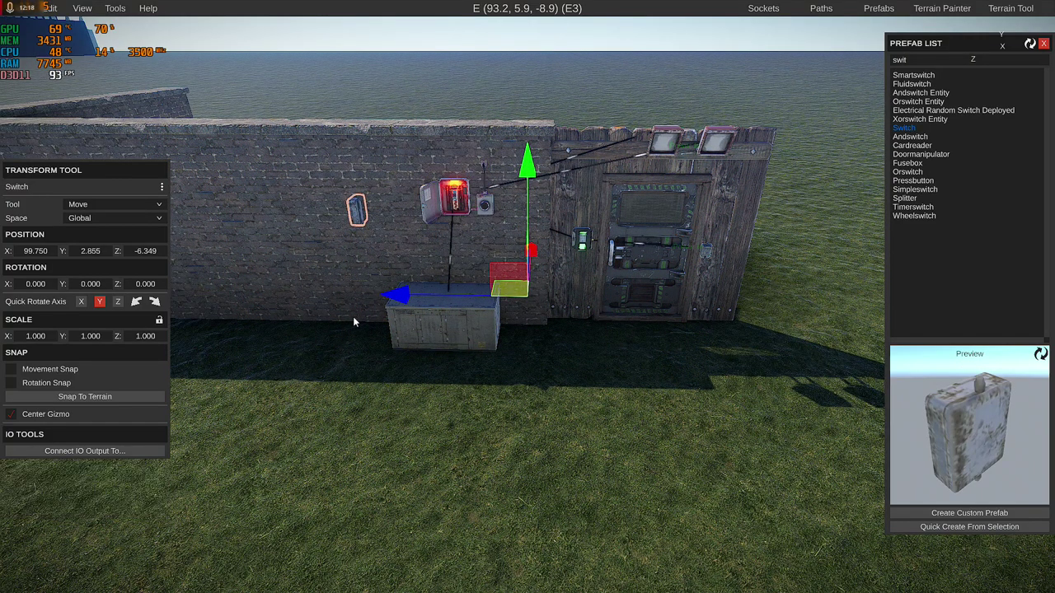
{"action": "left_click", "coordinate": [137, 302]}
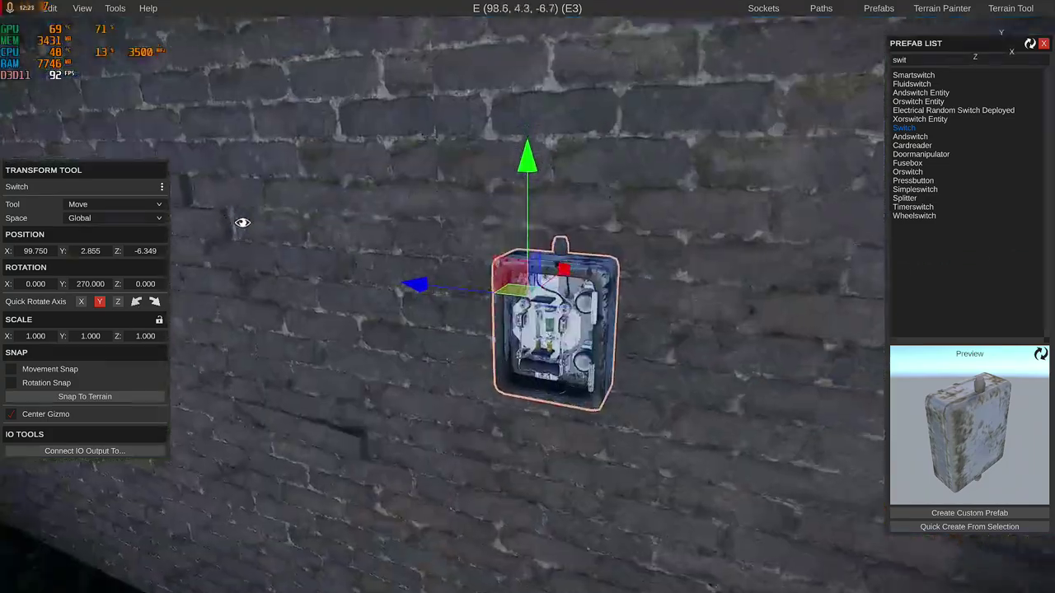
{"action": "left_click_drag", "start_coordinate": [242, 222], "coordinate": [361, 267], "text": "alt"}
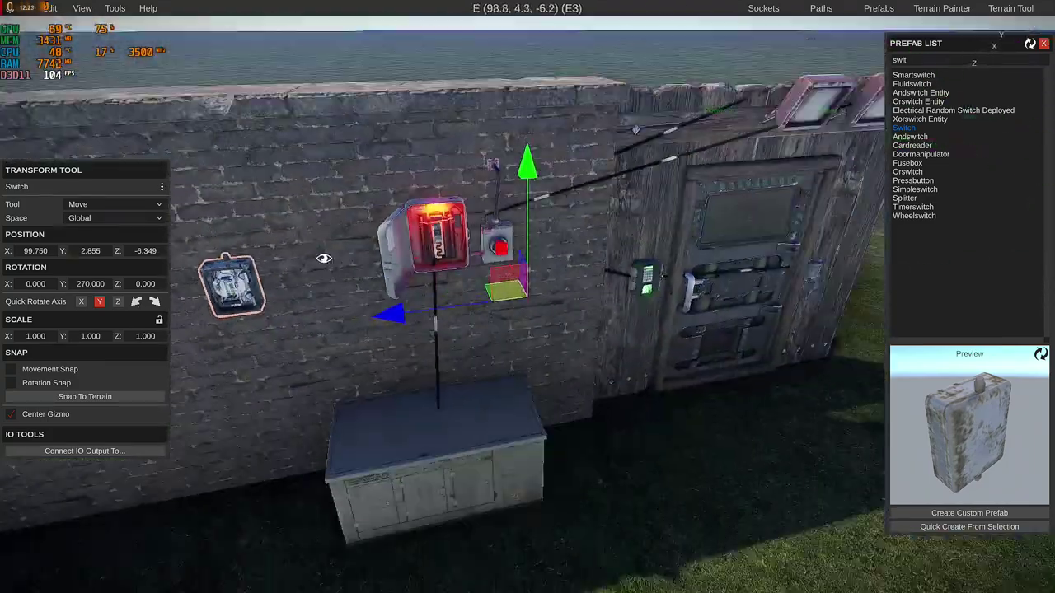
- Duplicate the outer simple light above the door and move the copy above the switch at about Z -6.39
{"action": "right_click_drag", "start_coordinate": [323, 256], "coordinate": [854, 73]}
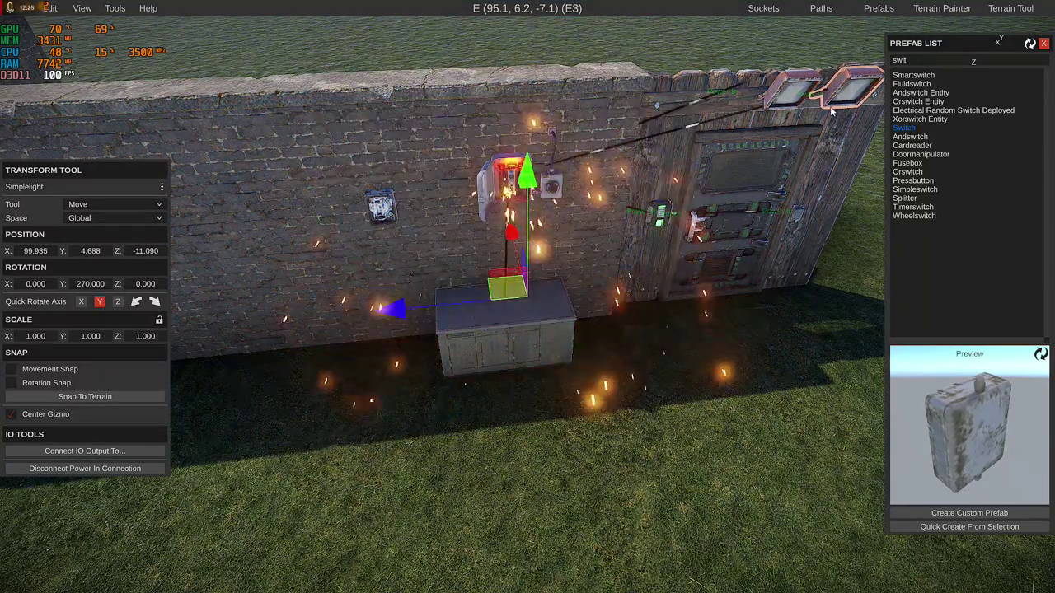
{"action": "key", "text": "ctrl+d"}
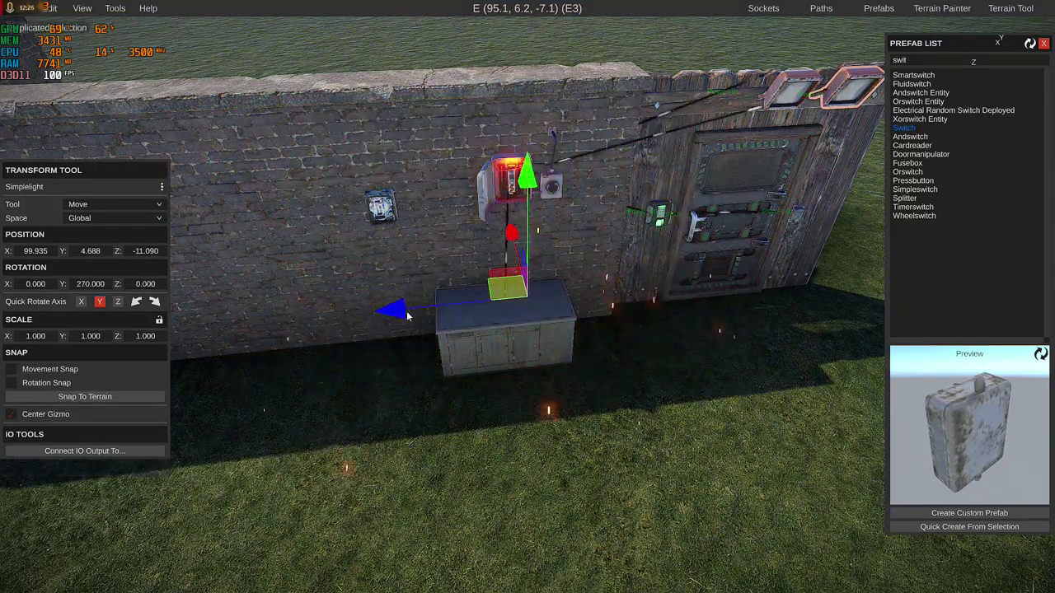
{"action": "left_click_drag", "start_coordinate": [427, 307], "coordinate": [2, 338]}
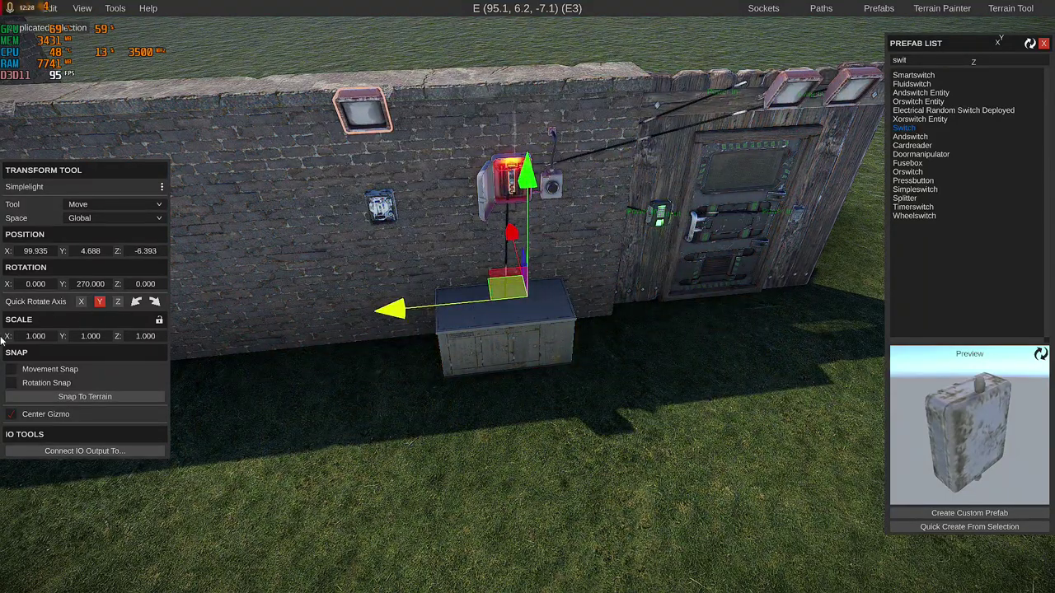
- Connect a static generator output to the switch's Electric Input
{"action": "left_click", "coordinate": [486, 351]}
{"action": "left_click", "coordinate": [68, 467]}
{"action": "left_click", "coordinate": [381, 206]}
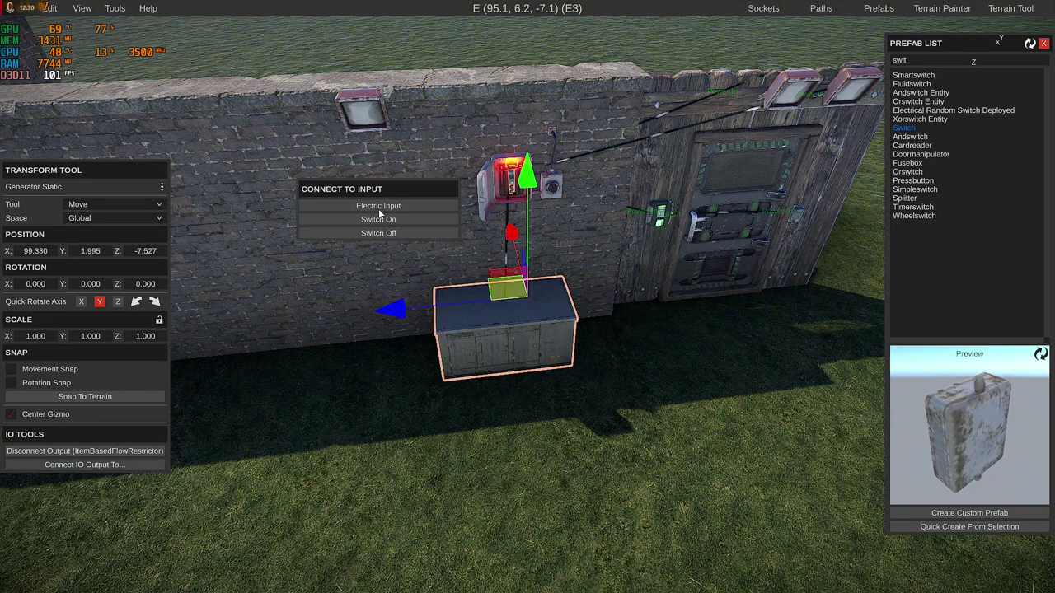
{"action": "left_click", "coordinate": [375, 217]}
{"action": "left_click", "coordinate": [380, 207]}
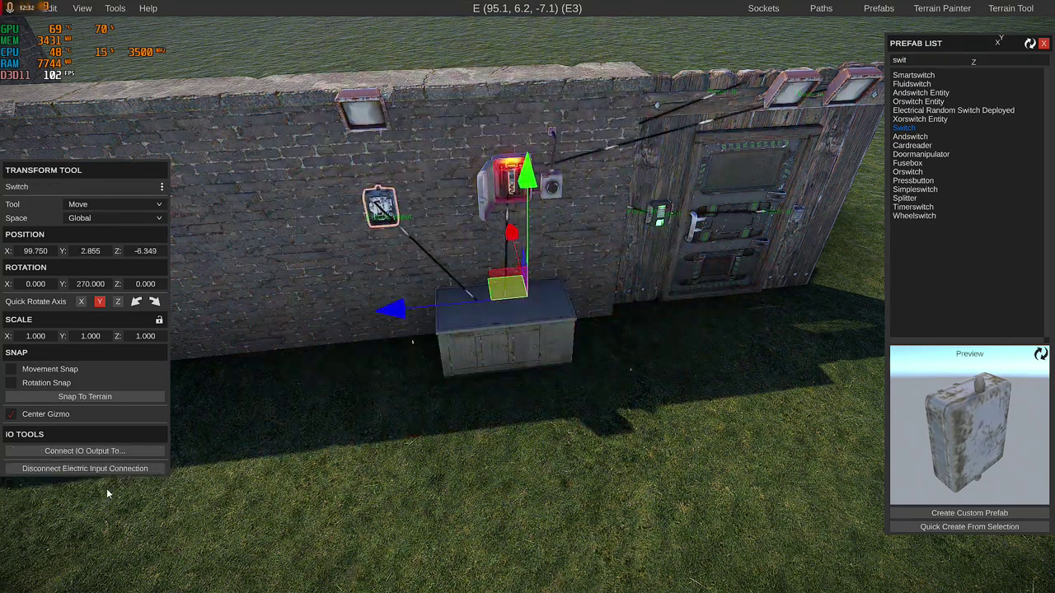
- Connect the switch's output to the Power In of the simple light above it
{"action": "left_click", "coordinate": [88, 454]}
{"action": "left_click", "coordinate": [363, 112]}
{"action": "left_click", "coordinate": [357, 125]}
- Check the IO connections of the static generator and the switch, and try to connect another generator output to the switch
{"action": "right_click_drag", "start_coordinate": [400, 196], "coordinate": [428, 140]}
{"action": "key", "text": "w"}
{"action": "key", "text": "s"}
{"action": "left_click", "coordinate": [521, 337]}
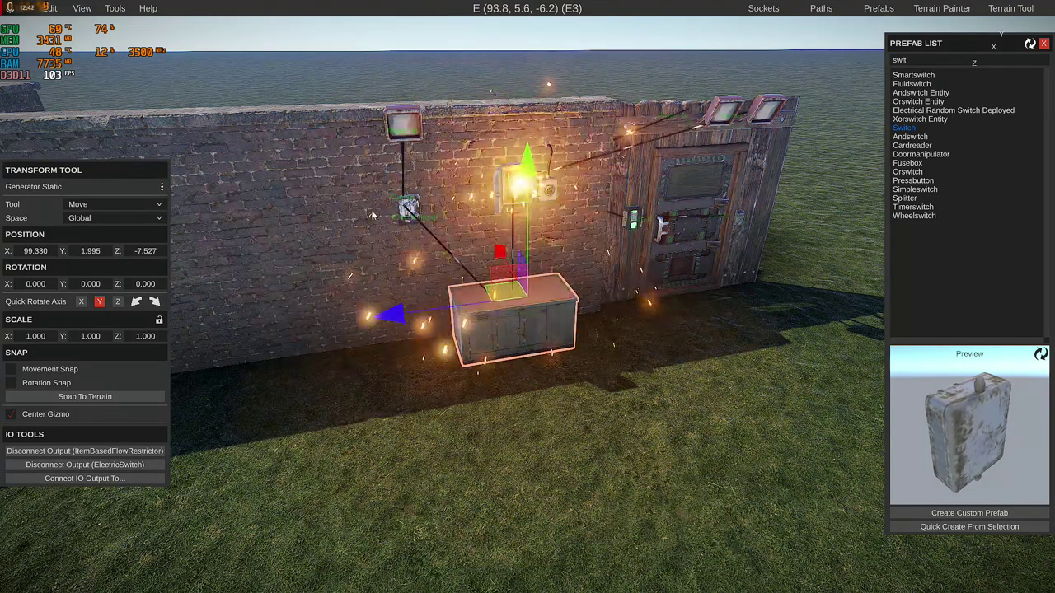
{"action": "left_click", "coordinate": [407, 208]}
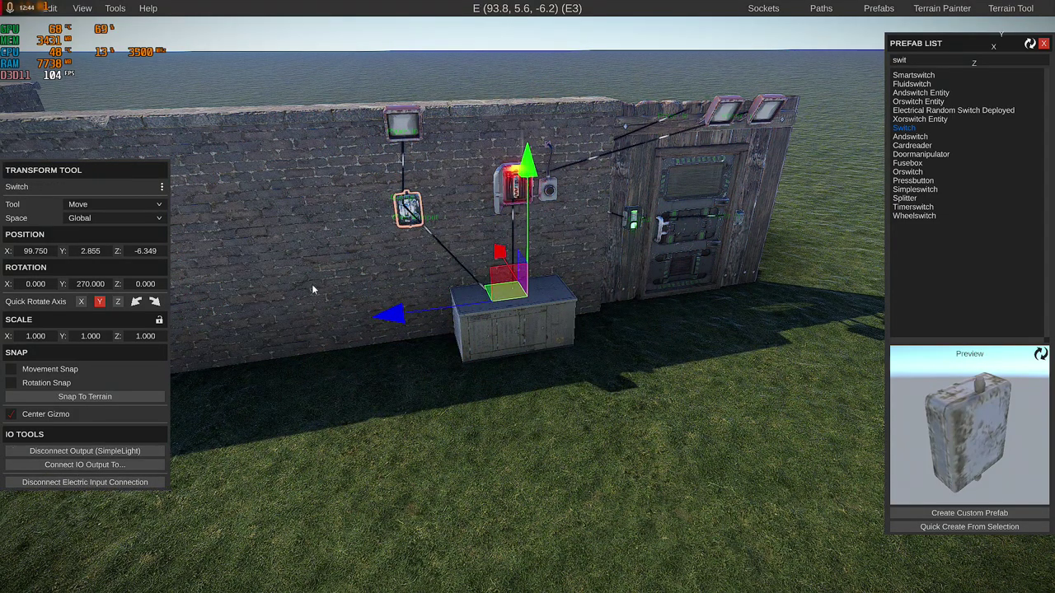
{"action": "left_click", "coordinate": [494, 341]}
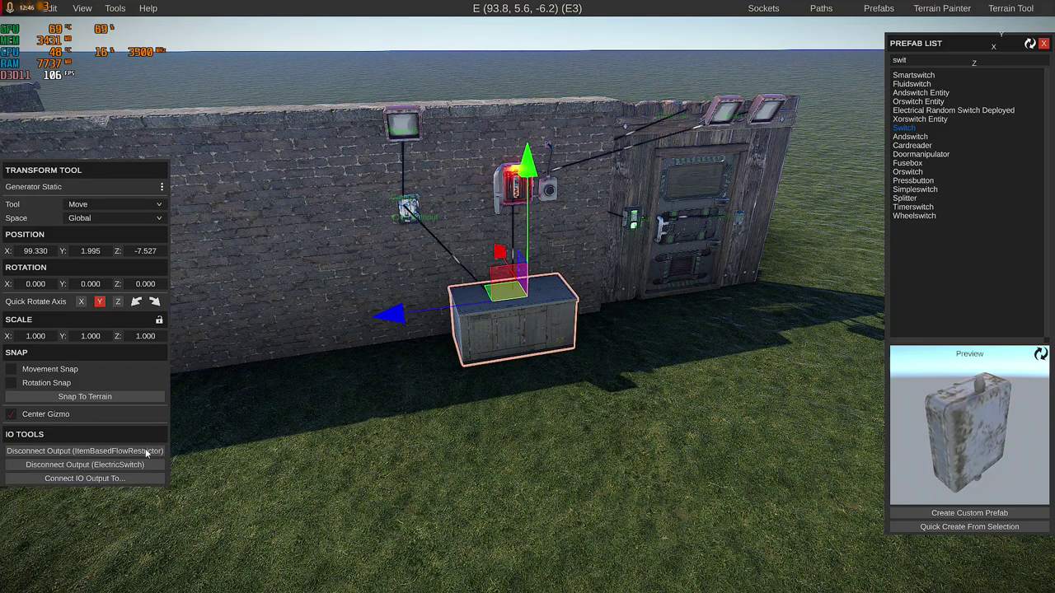
{"action": "left_click", "coordinate": [99, 477]}
{"action": "left_click", "coordinate": [403, 213]}
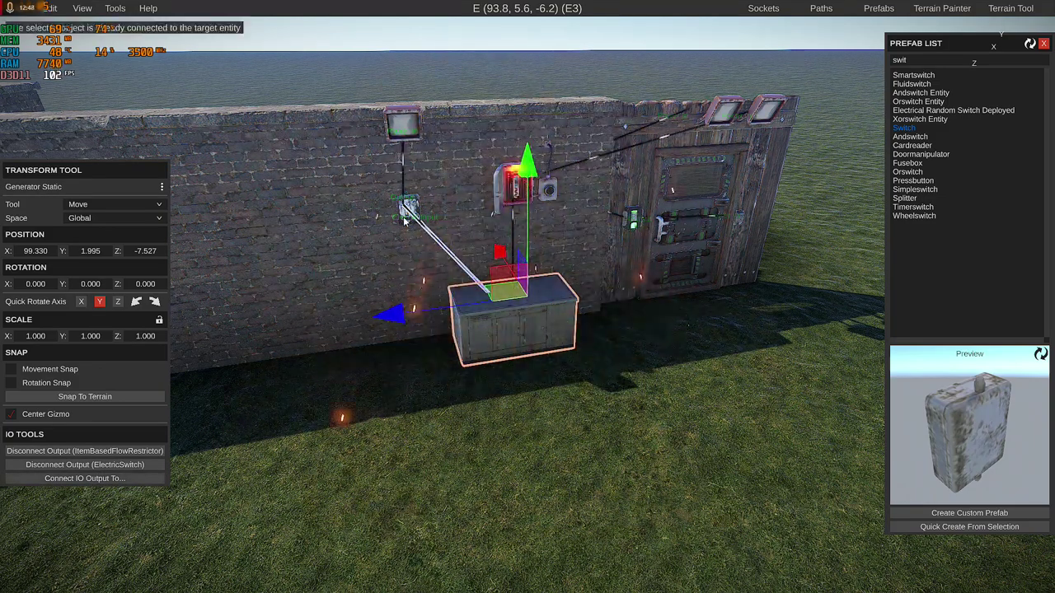
- Disconnect the switch's output to the simple light and the static generator's output to the switch
{"action": "right_click_drag", "start_coordinate": [388, 249], "coordinate": [393, 440]}
{"action": "left_click", "coordinate": [403, 212]}
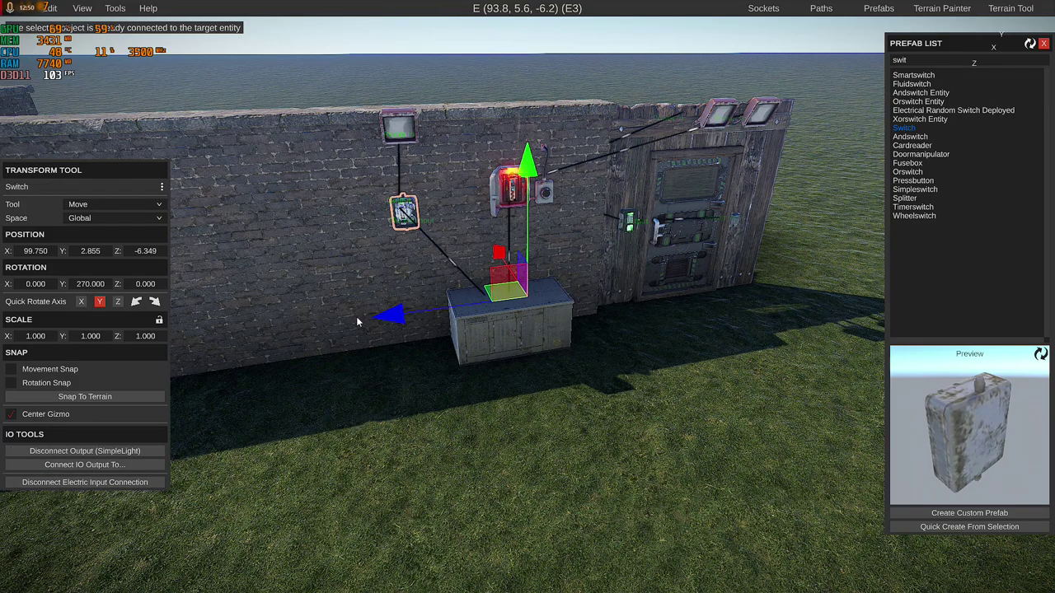
{"action": "left_click", "coordinate": [64, 484]}
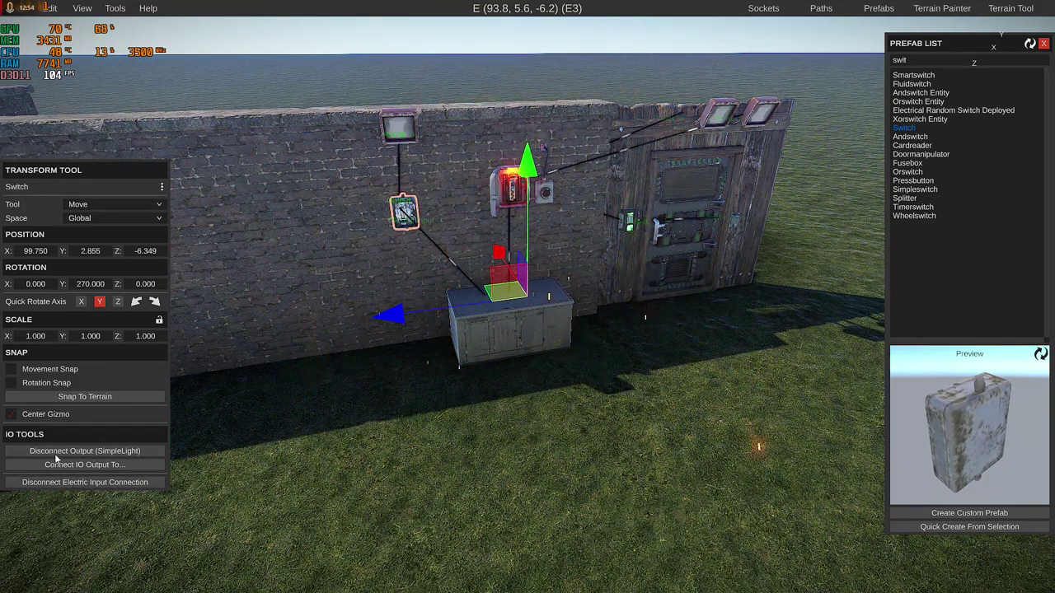
{"action": "left_click", "coordinate": [54, 453]}
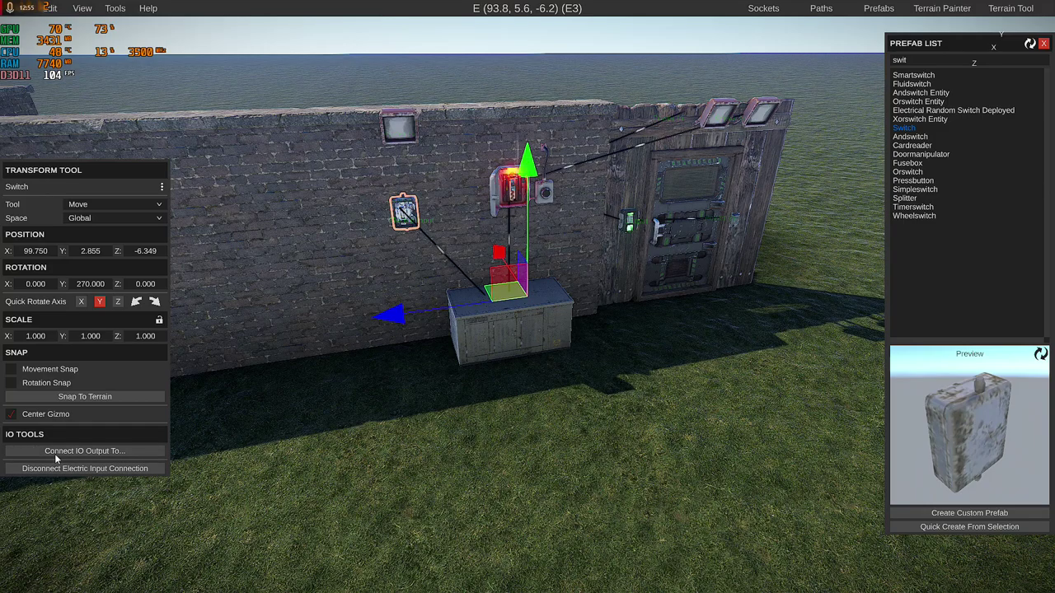
{"action": "left_click", "coordinate": [502, 331]}
{"action": "left_click", "coordinate": [96, 465]}
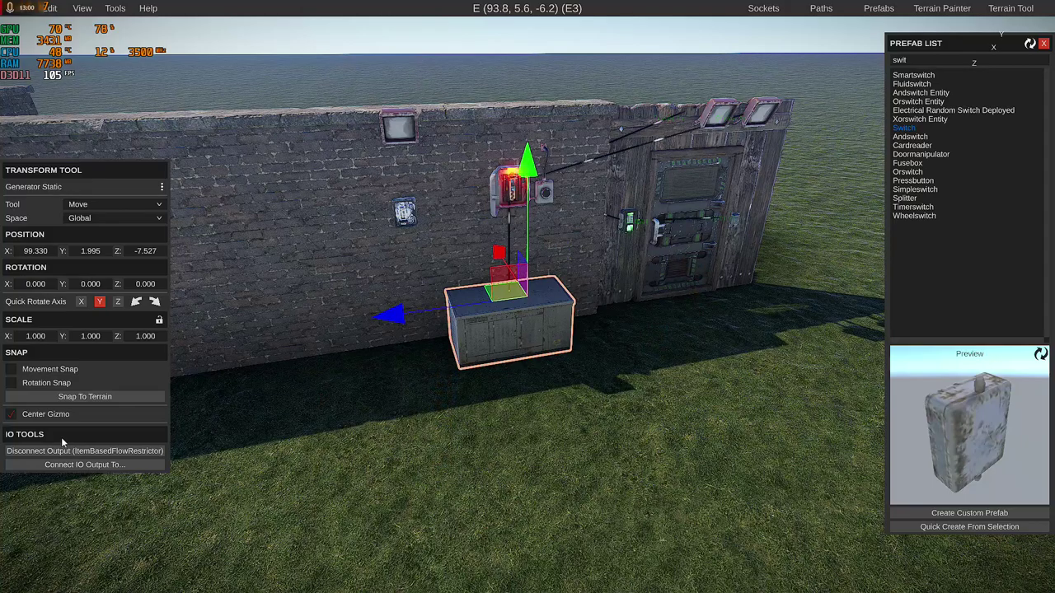
- Connect the static generator to the switch's Electric Input and the switch's output to the Power In of the light above it
{"action": "left_click", "coordinate": [63, 467]}
{"action": "left_click", "coordinate": [403, 216]}
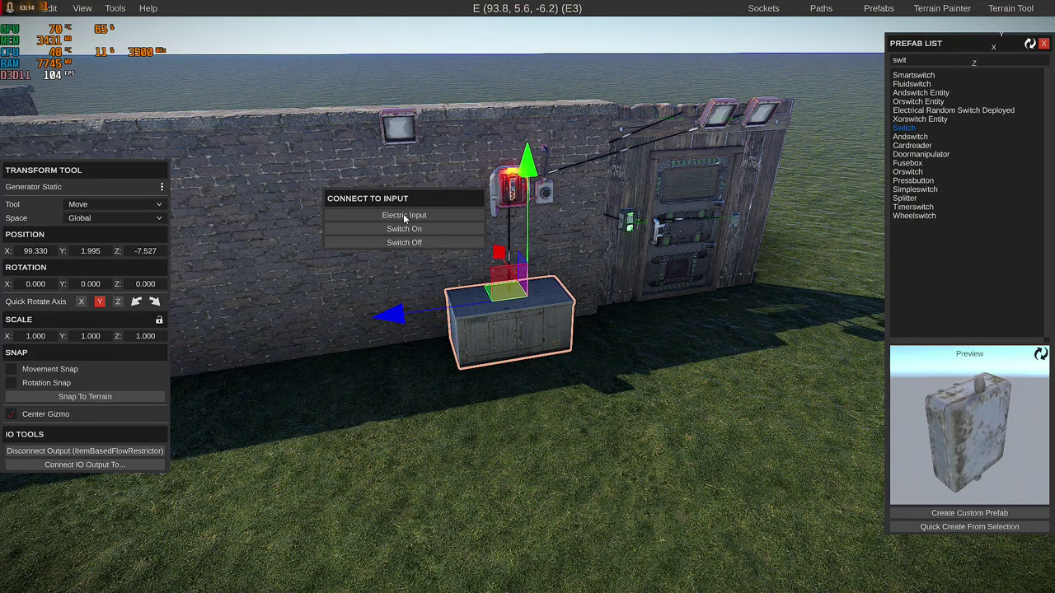
{"action": "left_click", "coordinate": [404, 219]}
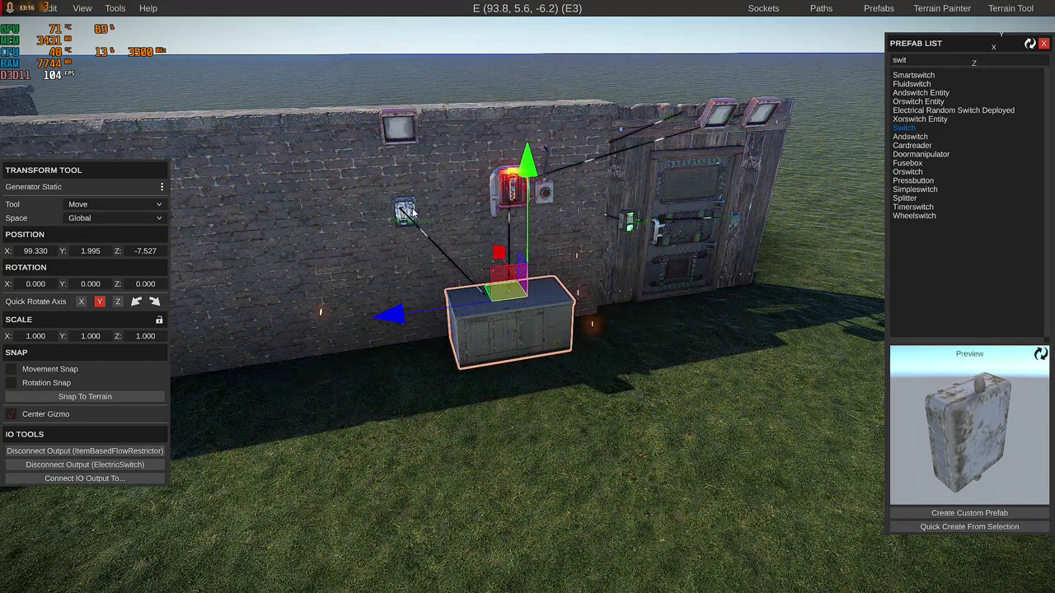
{"action": "left_click", "coordinate": [105, 451]}
{"action": "left_click", "coordinate": [398, 128]}
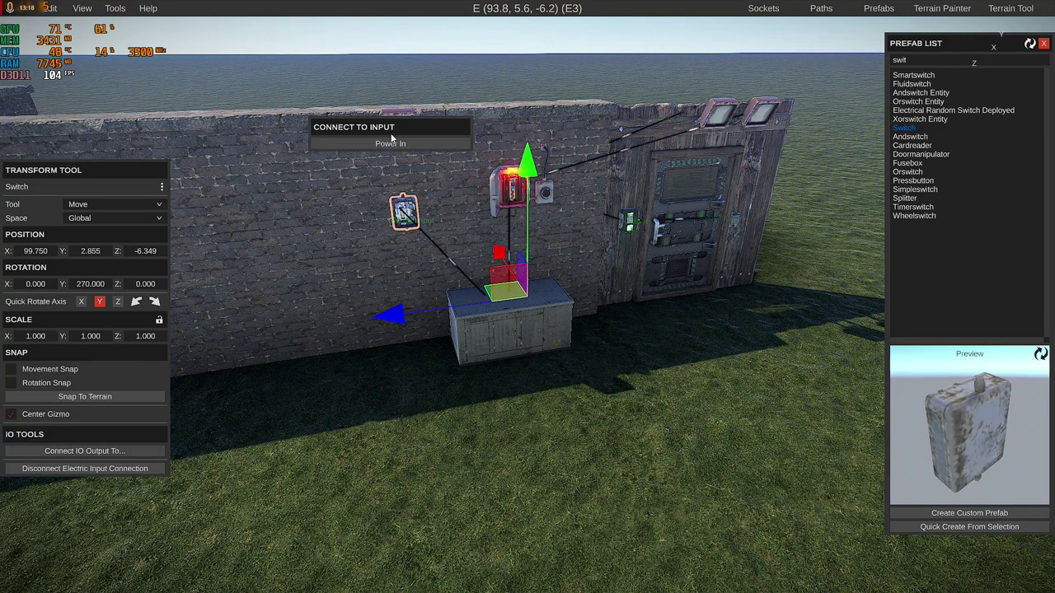
{"action": "left_click", "coordinate": [396, 142]}
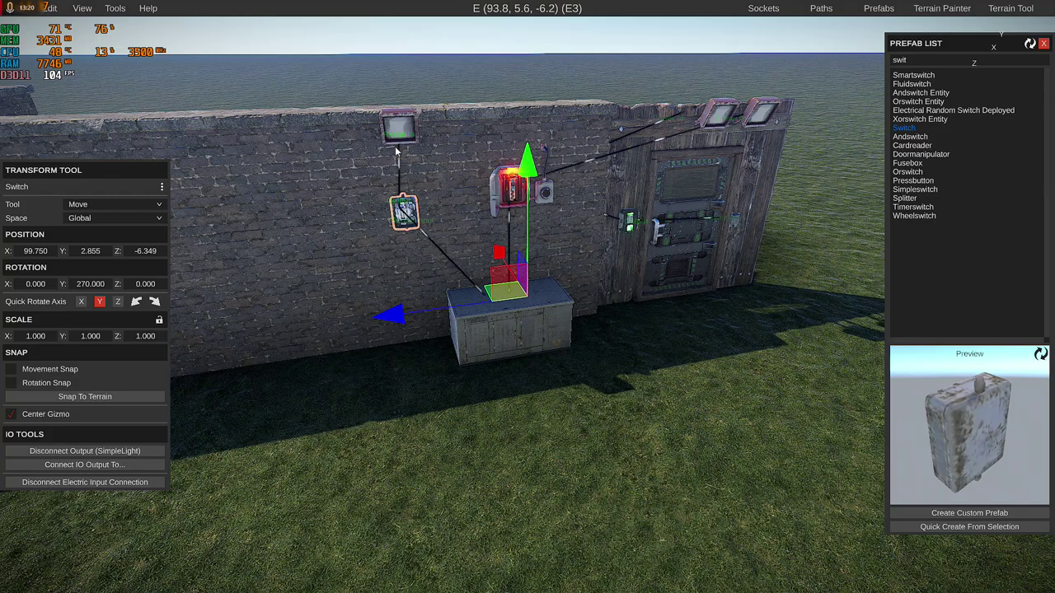
- Duplicate the simple light above the switch and move the copy further along the wall to about Z -4.92
{"action": "key", "text": "s"}
{"action": "right_click_drag", "start_coordinate": [398, 155], "coordinate": [377, 208]}
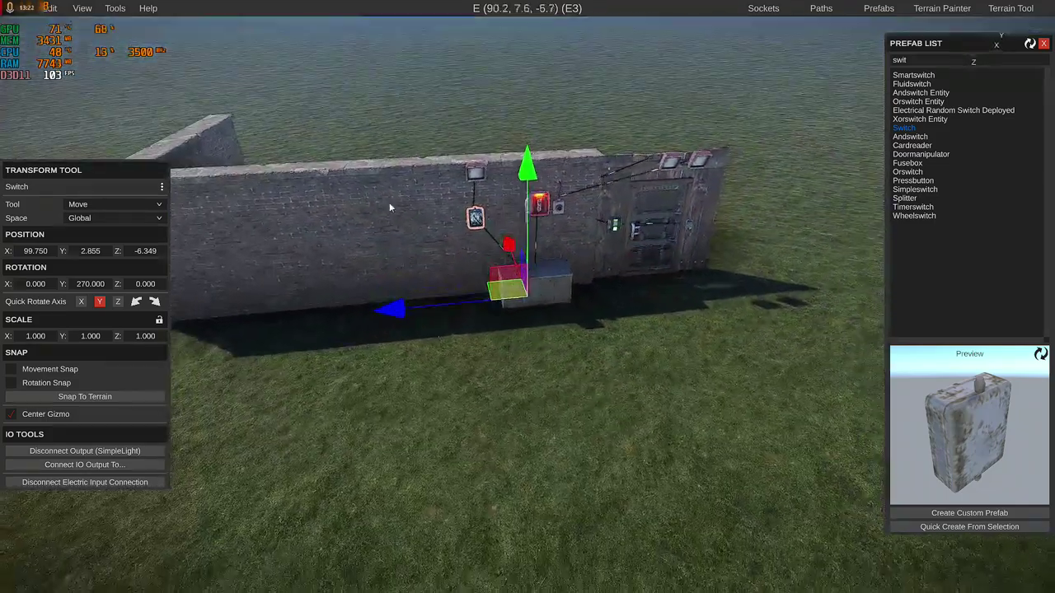
{"action": "left_click", "coordinate": [477, 174]}
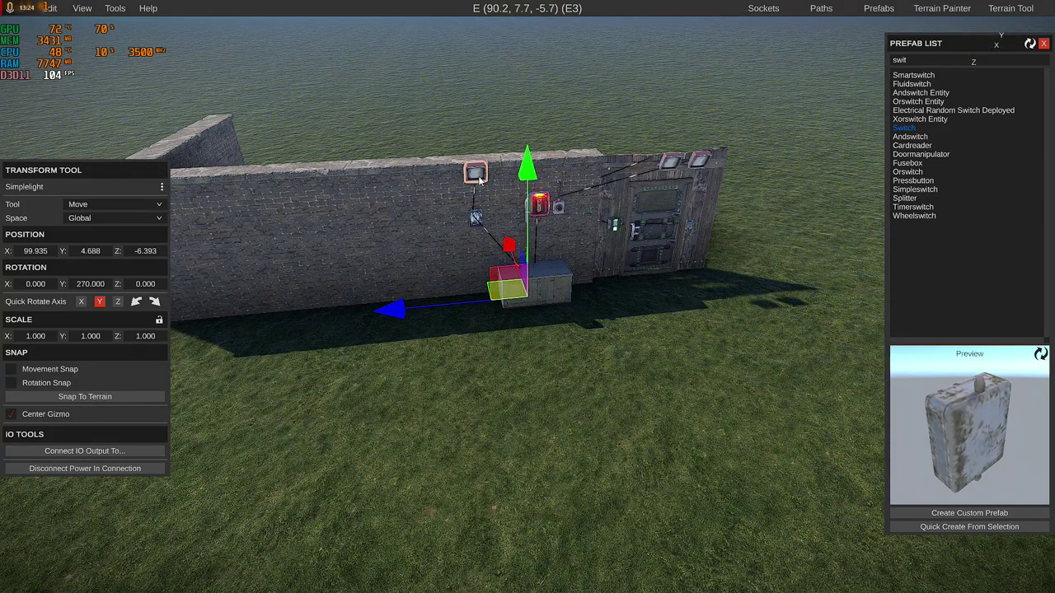
{"action": "key", "text": "ctrl+d"}
{"action": "left_click_drag", "start_coordinate": [451, 310], "coordinate": [372, 310]}
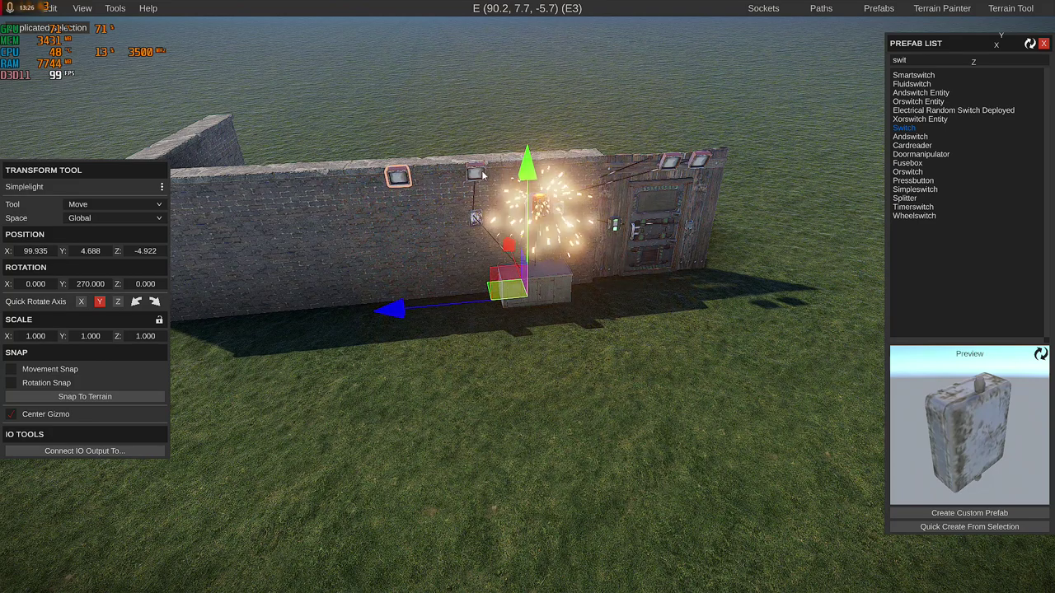
- Connect the simple light above the switch to the second light, then duplicate the second light further along the wall
{"action": "left_click", "coordinate": [64, 452]}
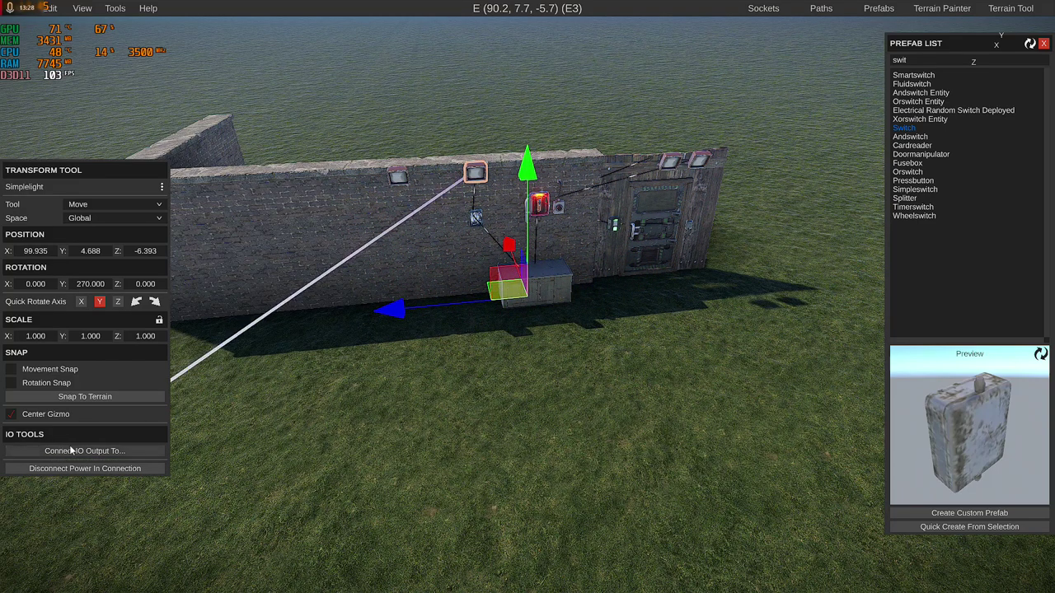
{"action": "left_click", "coordinate": [401, 178]}
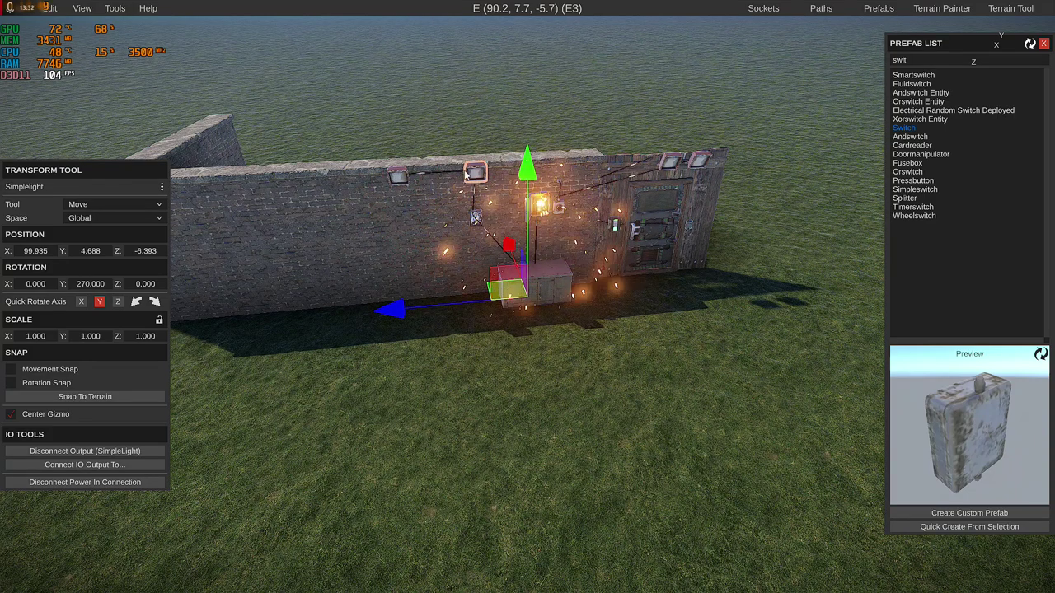
{"action": "left_click", "coordinate": [398, 177]}
{"action": "key", "text": "ctrl+d"}
{"action": "left_click_drag", "start_coordinate": [414, 312], "coordinate": [354, 313]}
- Connect the second simple light's output to the third light's Power In and check the IO connections of the switch
{"action": "left_click", "coordinate": [398, 174]}
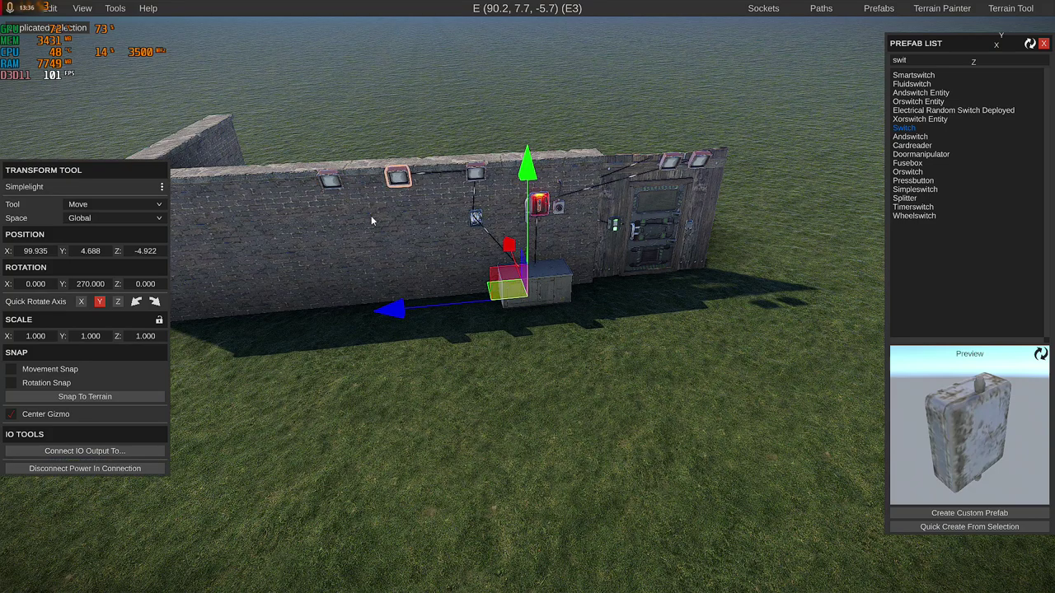
{"action": "left_click", "coordinate": [93, 452]}
{"action": "left_click", "coordinate": [330, 179]}
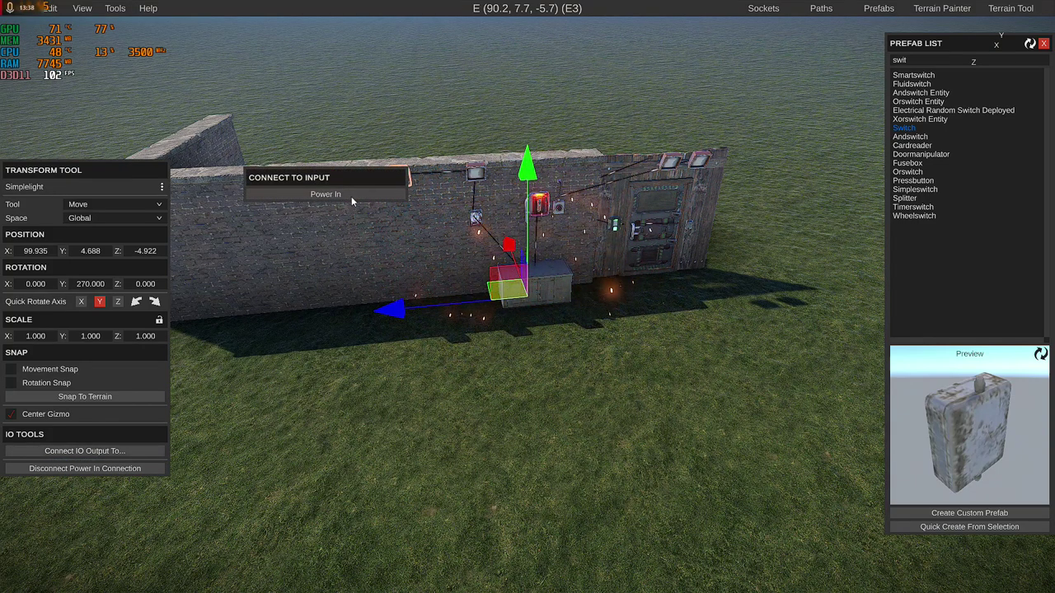
{"action": "left_click", "coordinate": [354, 197]}
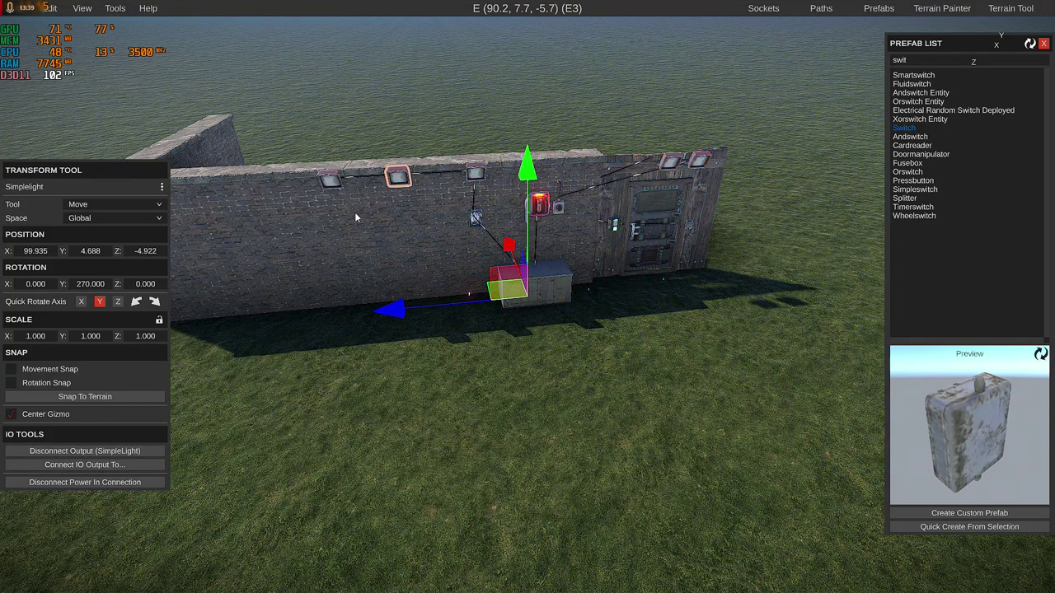
{"action": "left_click", "coordinate": [474, 219]}
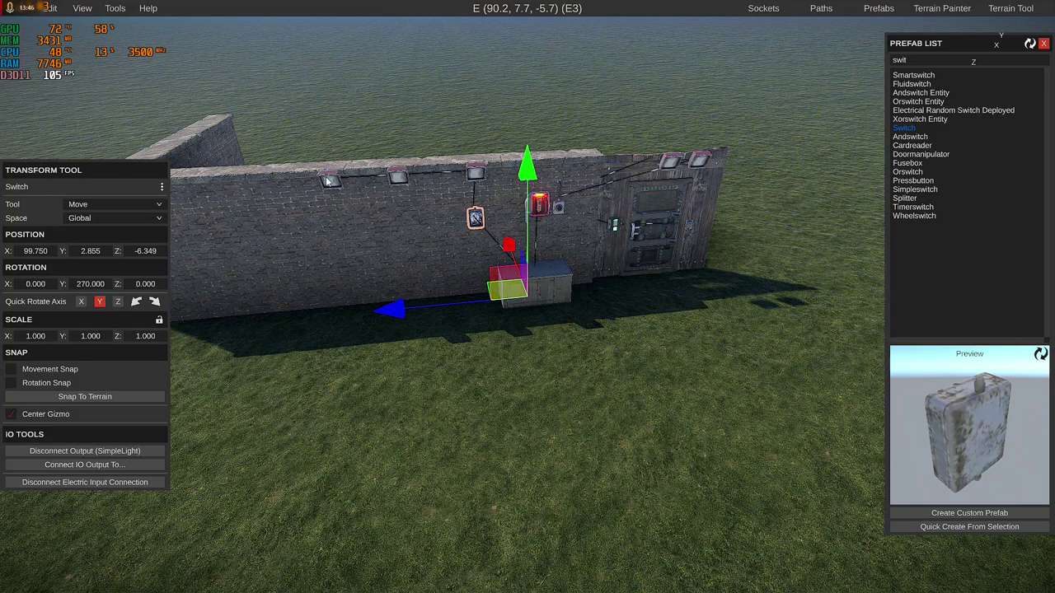
{"action": "left_click", "coordinate": [475, 217]}
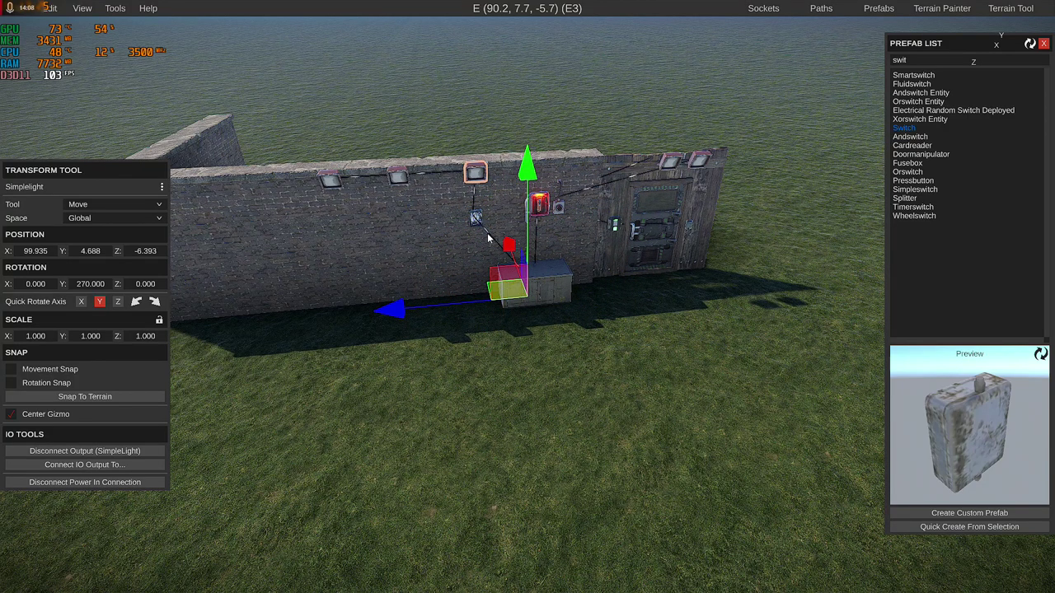
- Place a Wheelswitch on the grass at about X 94.6, Z -8.3 and filter the prefab list by "garage"
{"action": "left_click", "coordinate": [908, 200]}
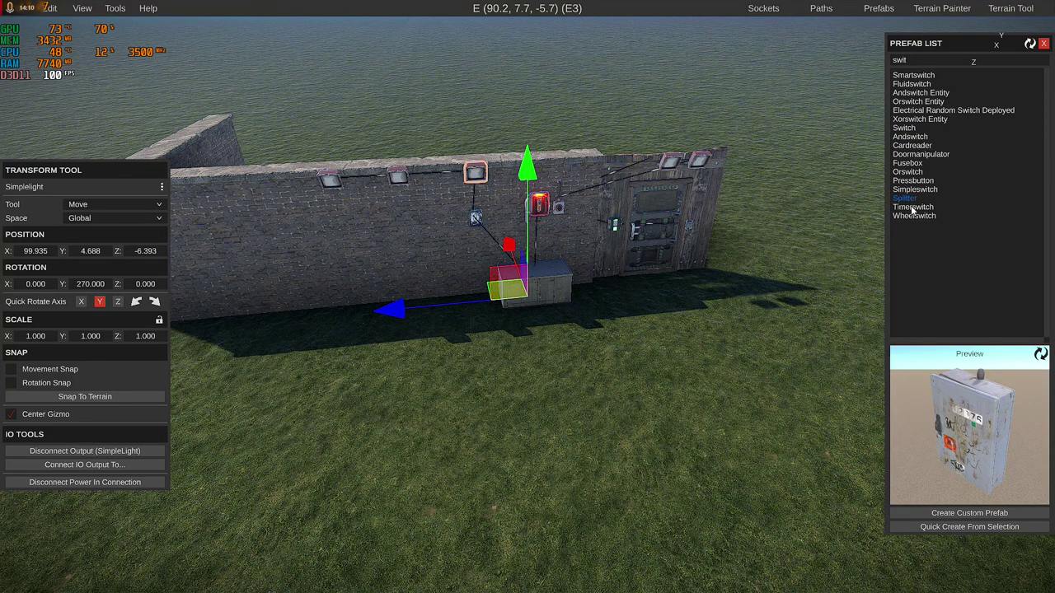
{"action": "left_click", "coordinate": [909, 216]}
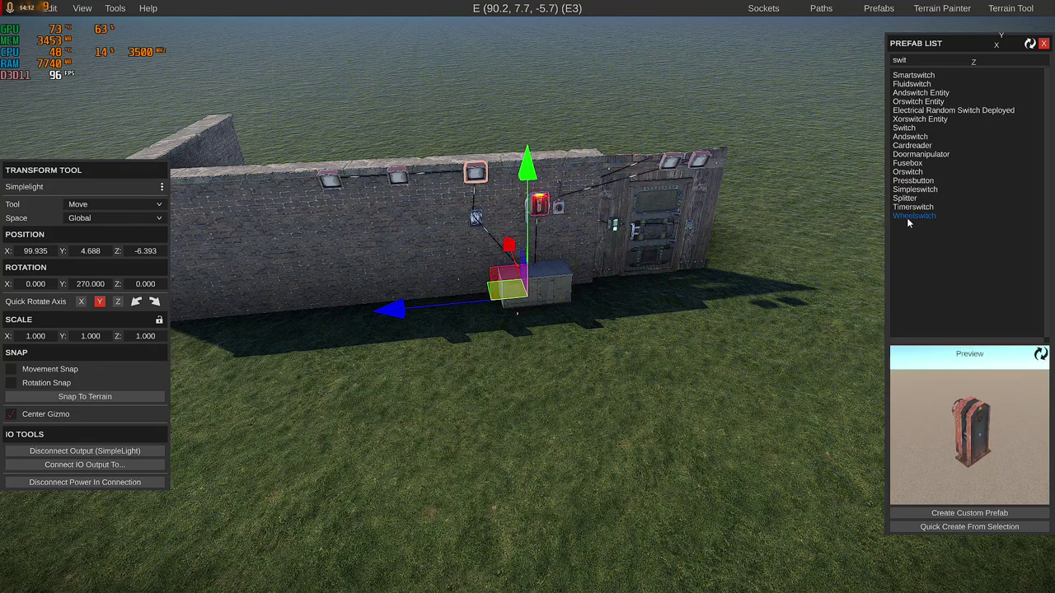
{"action": "left_click_drag", "start_coordinate": [900, 218], "coordinate": [641, 462]}
{"action": "right_click_drag", "start_coordinate": [641, 462], "coordinate": [686, 245]}
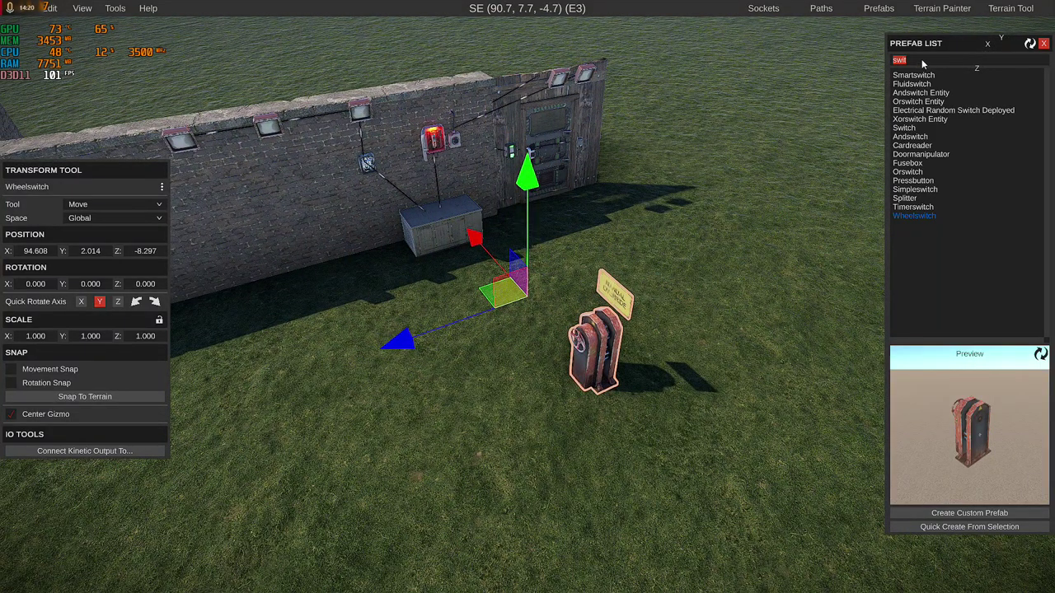
{"action": "type", "text": "garage"}
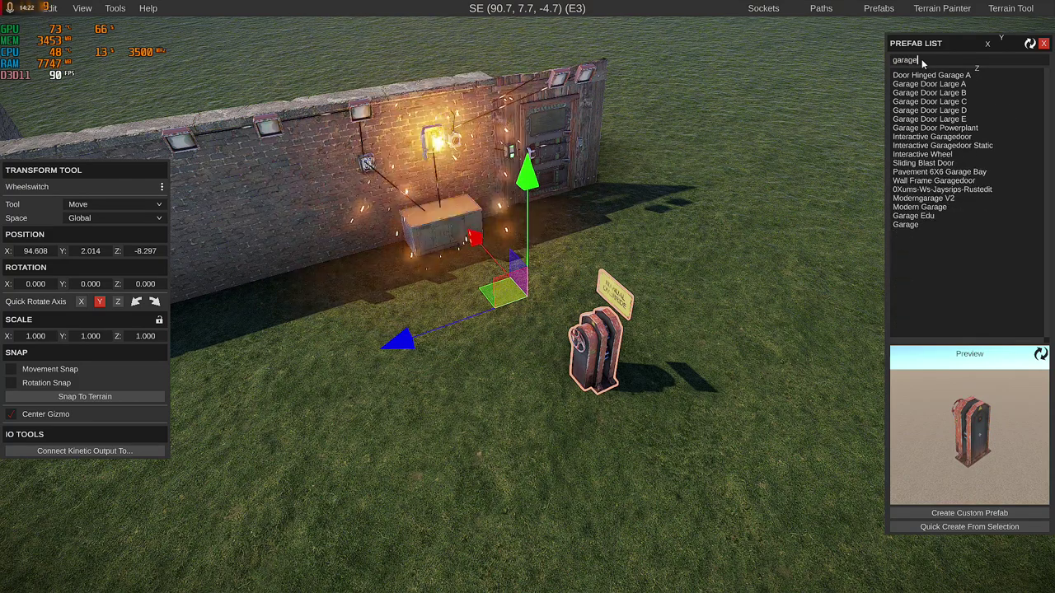
- Place an Interactive Garagedoor Static near the wheel switch at about X 92.2, Z -9.2
{"action": "left_click", "coordinate": [916, 145]}
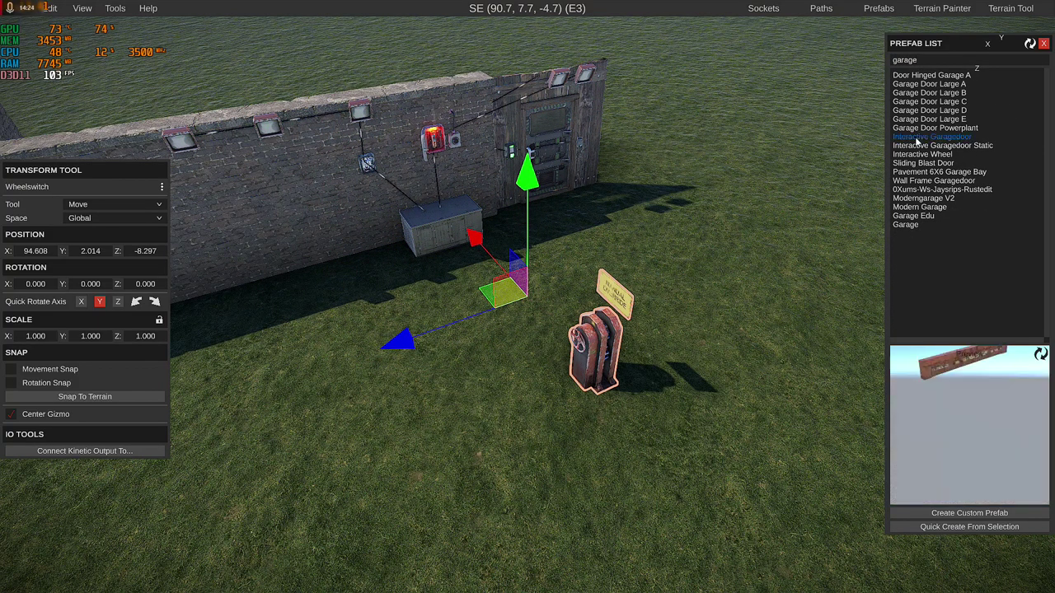
{"action": "left_click_drag", "start_coordinate": [916, 146], "coordinate": [730, 407]}
{"action": "right_click_drag", "start_coordinate": [730, 407], "coordinate": [656, 405]}
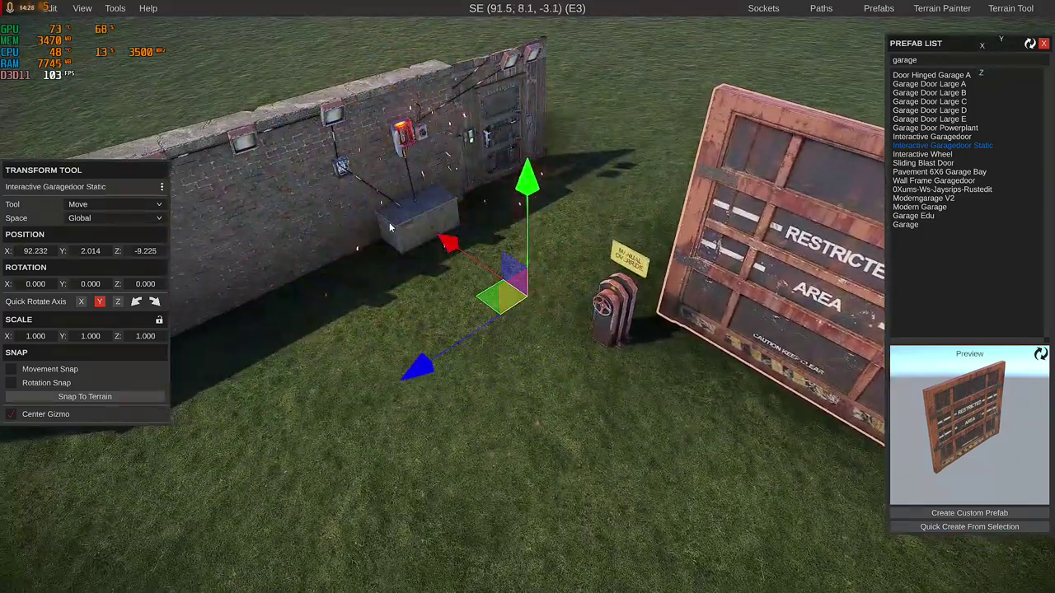
- Connect the static generator's output to the wheel switch's Electric Input
{"action": "left_click", "coordinate": [406, 224]}
{"action": "left_click", "coordinate": [73, 478]}
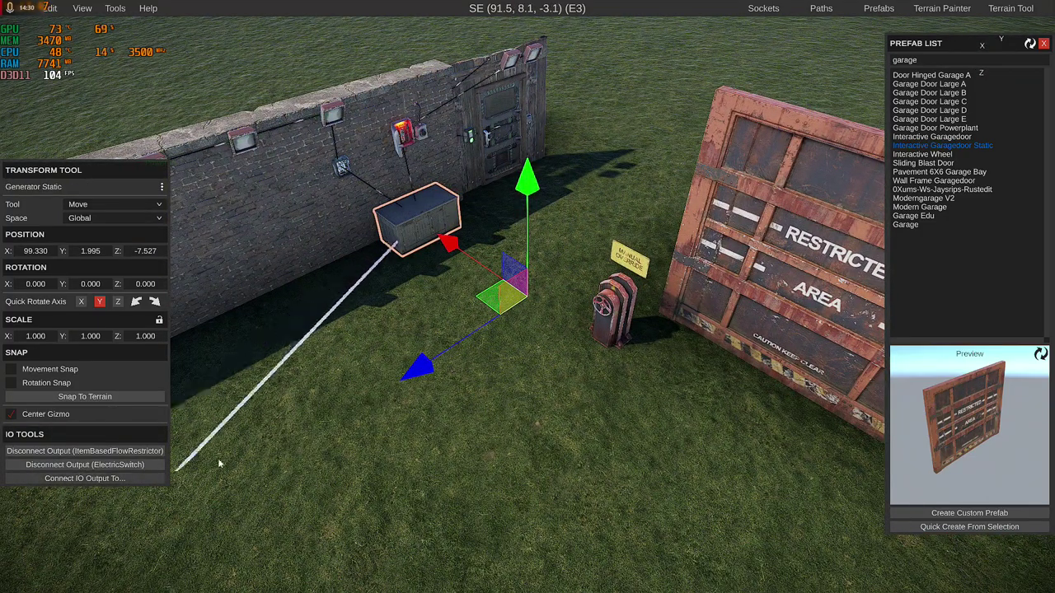
{"action": "left_click", "coordinate": [609, 306]}
{"action": "left_click", "coordinate": [612, 314]}
- Try to connect the wheel switch's kinetic output to the Interactive Garagedoor Static
{"action": "left_click", "coordinate": [611, 313]}
{"action": "right_click_drag", "start_coordinate": [612, 313], "coordinate": [680, 268]}
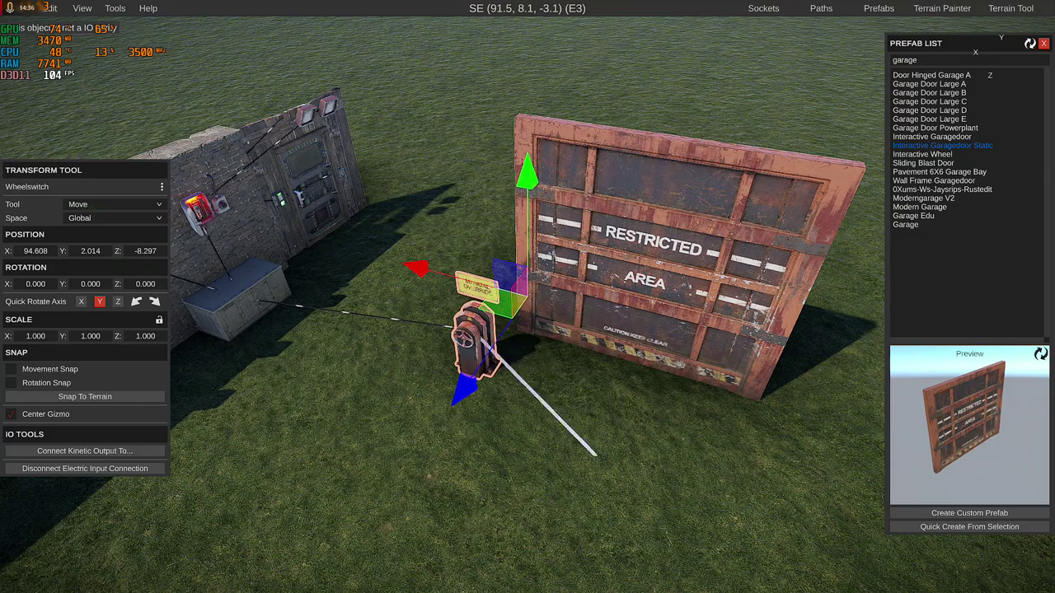
{"action": "left_click", "coordinate": [669, 335]}
- Place an Interactive Garagedoor at about X 89.8, Z -7.3 and delete the static garage door
{"action": "left_click", "coordinate": [950, 139]}
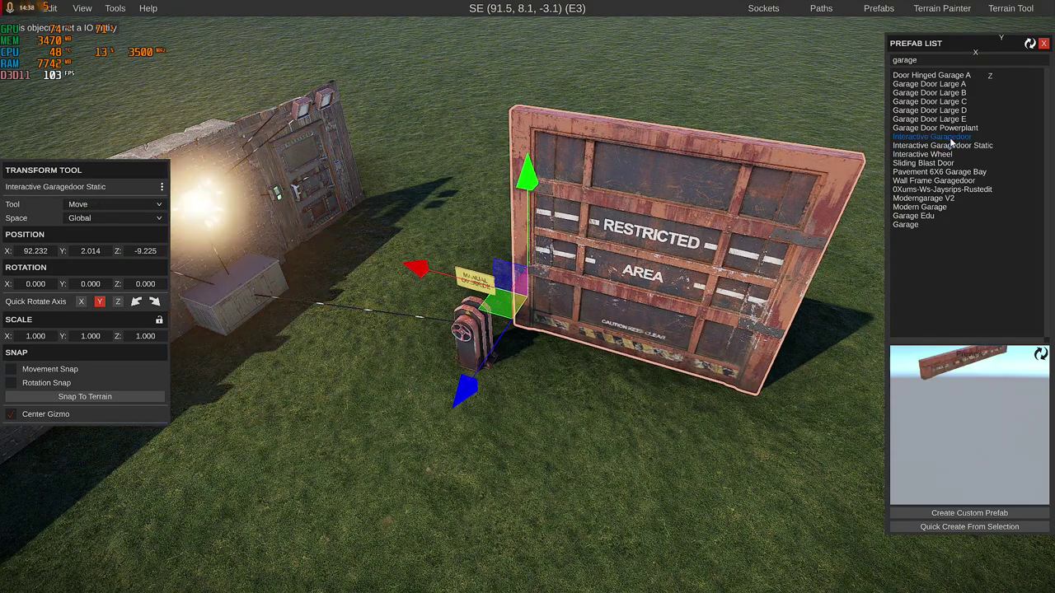
{"action": "left_click_drag", "start_coordinate": [950, 139], "coordinate": [626, 479]}
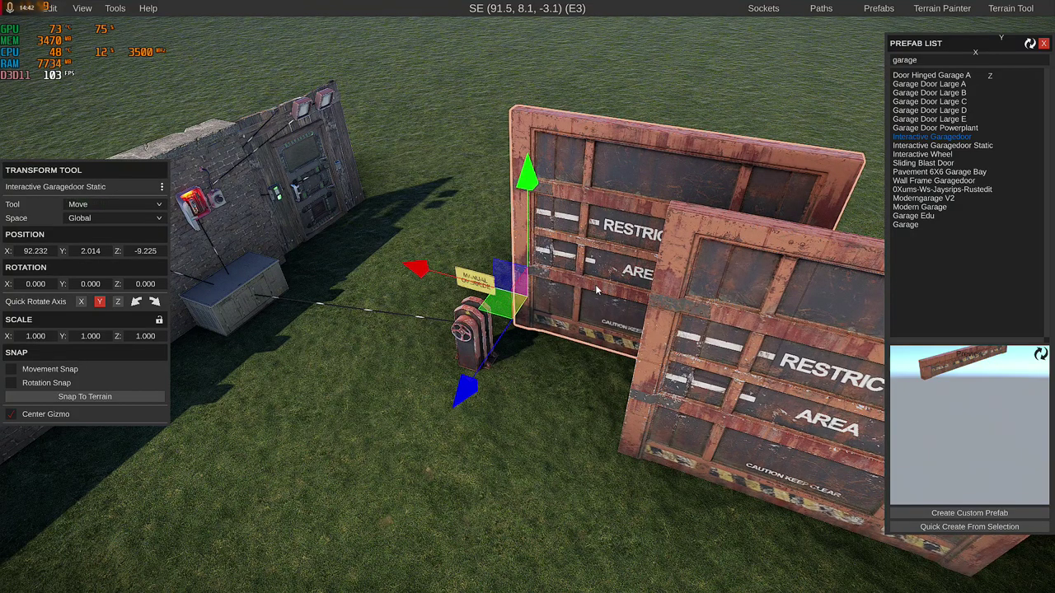
{"action": "key", "text": "Delete"}
- Try to connect the wheel switch's kinetic output to the Interactive Garagedoor
{"action": "left_click", "coordinate": [709, 343]}
{"action": "right_click_drag", "start_coordinate": [494, 446], "coordinate": [488, 457]}
{"action": "left_click", "coordinate": [485, 333]}
{"action": "left_click", "coordinate": [828, 361]}
{"action": "right_click_drag", "start_coordinate": [828, 361], "coordinate": [732, 339]}
{"action": "key", "text": "s"}
{"action": "left_click", "coordinate": [732, 339]}
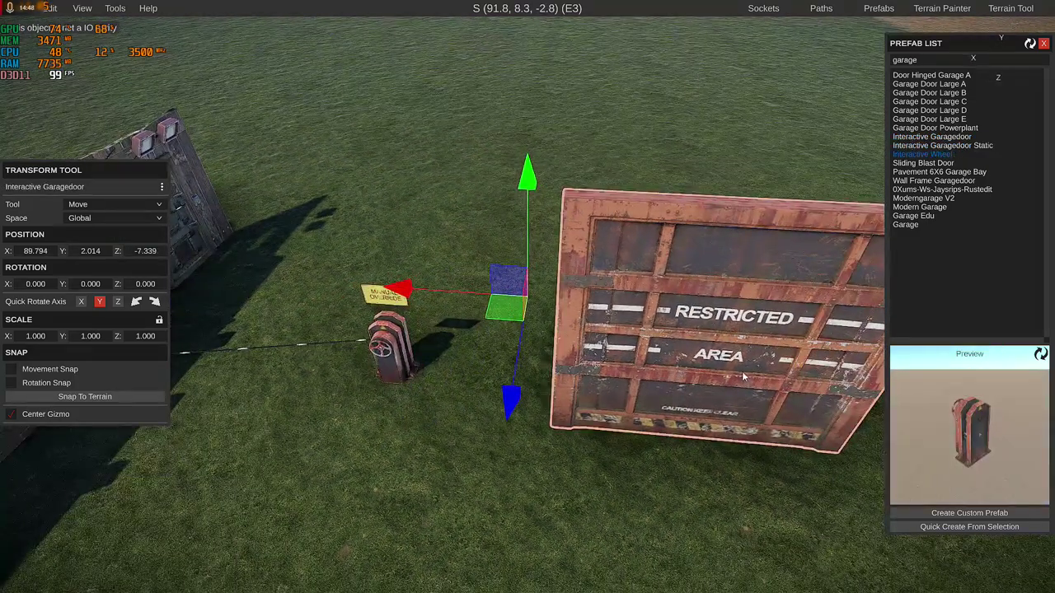
- Delete the Interactive Garagedoor and place a new one close to the wheel switch at about X 91.8, Z -9.0
{"action": "key", "text": "Delete"}
{"action": "left_click_drag", "start_coordinate": [948, 137], "coordinate": [551, 350]}
{"action": "left_click", "coordinate": [550, 354]}
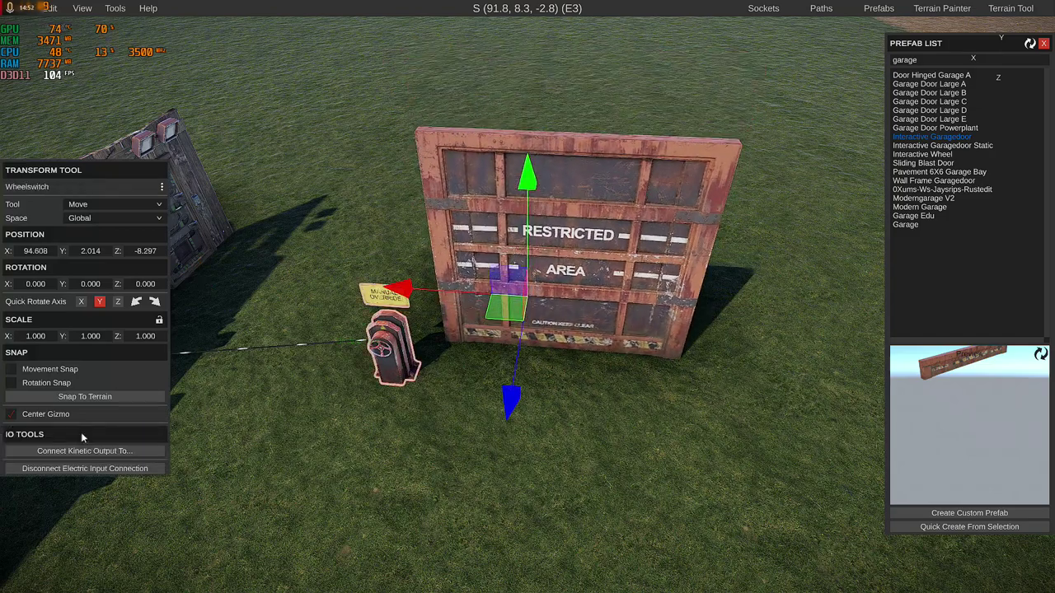
- Try to connect the wheel switch's kinetic output to various spots on the newly placed Interactive Garagedoor
{"action": "left_click", "coordinate": [99, 451]}
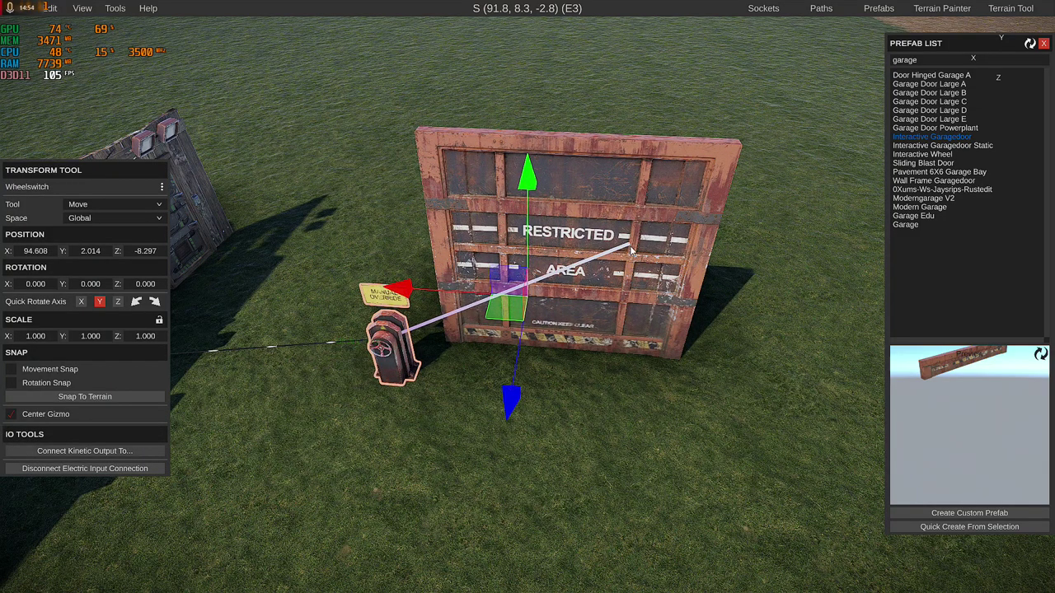
{"action": "left_click", "coordinate": [539, 237]}
{"action": "left_click", "coordinate": [567, 247]}
{"action": "left_click", "coordinate": [575, 279]}
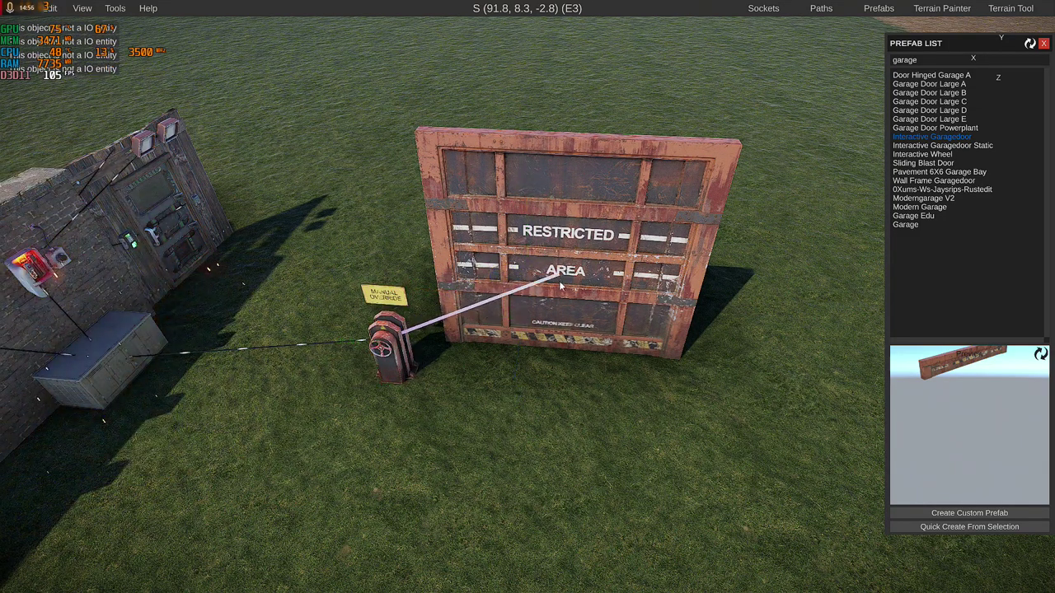
{"action": "left_click", "coordinate": [577, 248]}
- Place an Interactive Garagedoor Static in front of the other door and try to connect the wheel switch's kinetic output to it
{"action": "left_click", "coordinate": [945, 146]}
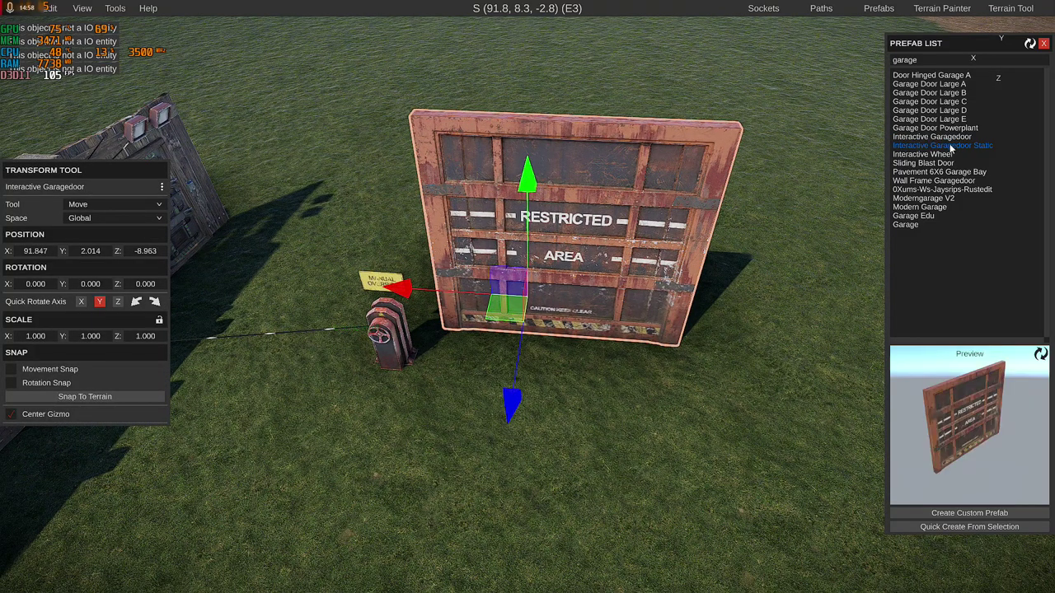
{"action": "left_click", "coordinate": [691, 421]}
{"action": "left_click", "coordinate": [373, 363]}
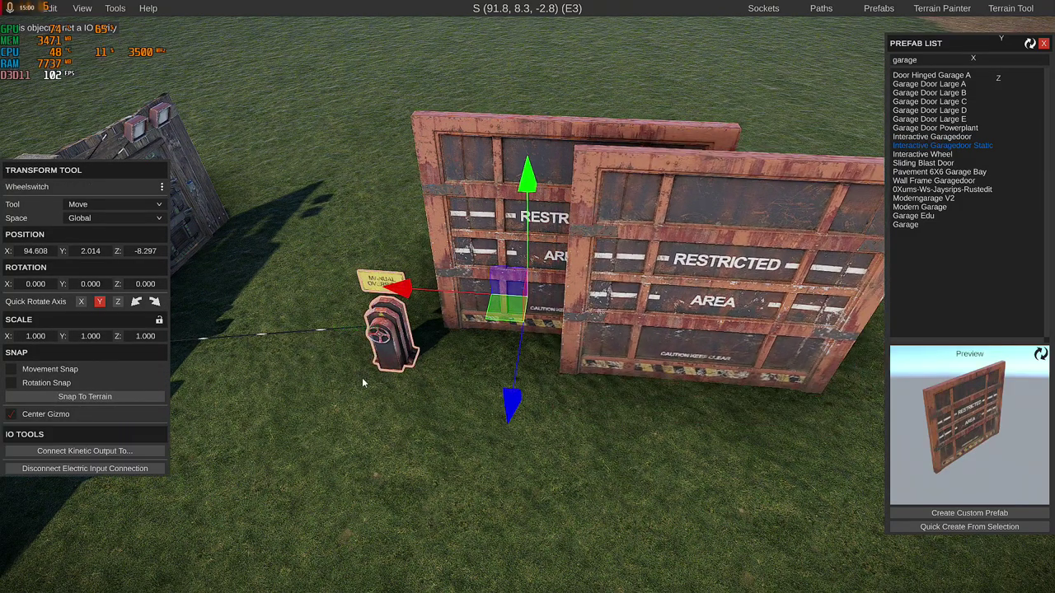
{"action": "left_click", "coordinate": [122, 446]}
{"action": "left_click", "coordinate": [732, 353]}
{"action": "left_click", "coordinate": [731, 352]}
{"action": "right_click_drag", "start_coordinate": [732, 352], "coordinate": [499, 279]}
{"action": "key", "text": "w"}
{"action": "key", "text": "s"}
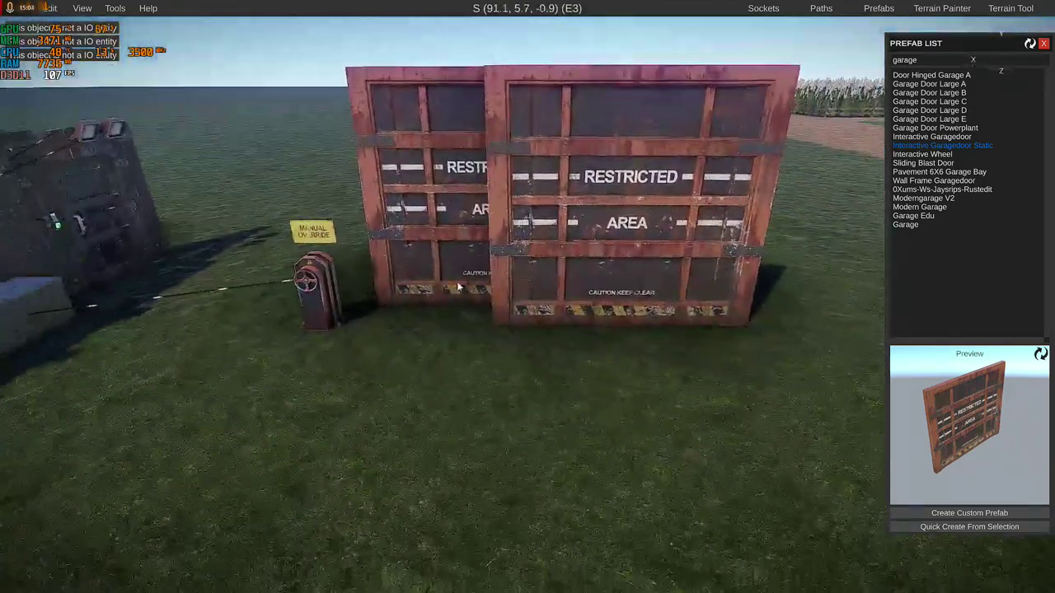
- Retry the wheel switch's kinetic output connection on several parts of the two overlapping garage doors, then cancel it
{"action": "left_click", "coordinate": [311, 290]}
{"action": "left_click", "coordinate": [105, 450]}
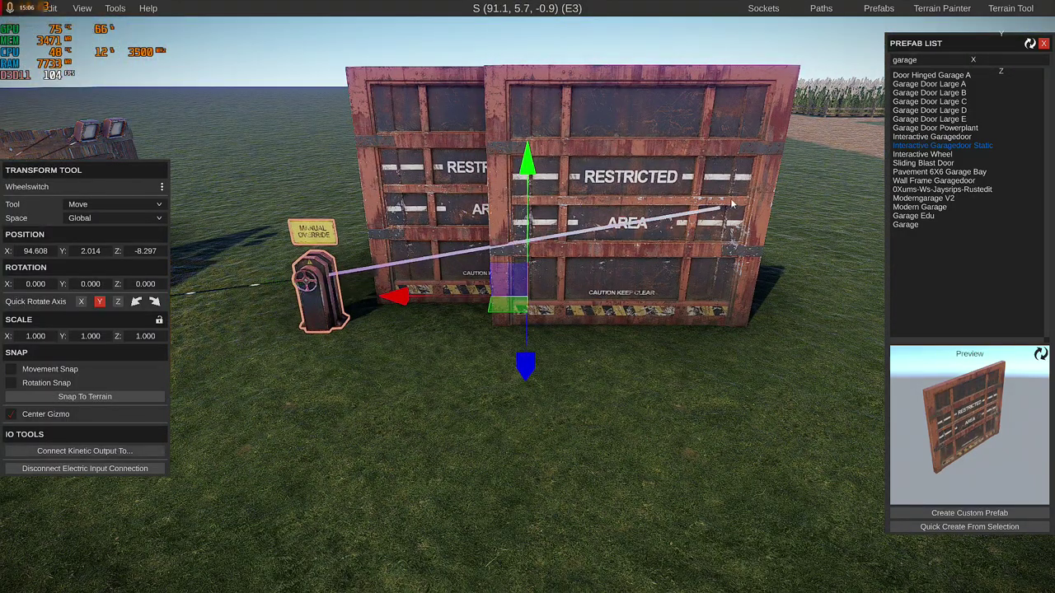
{"action": "left_click", "coordinate": [697, 228]}
{"action": "left_click", "coordinate": [647, 224]}
{"action": "left_click", "coordinate": [576, 220]}
{"action": "left_click", "coordinate": [486, 212]}
{"action": "right_click", "coordinate": [504, 375]}
- Delete both garage doors beside the wheel switch
{"action": "left_click", "coordinate": [445, 234]}
{"action": "key", "text": "Delete"}
{"action": "left_click", "coordinate": [620, 254]}
{"action": "key", "text": "Delete"}
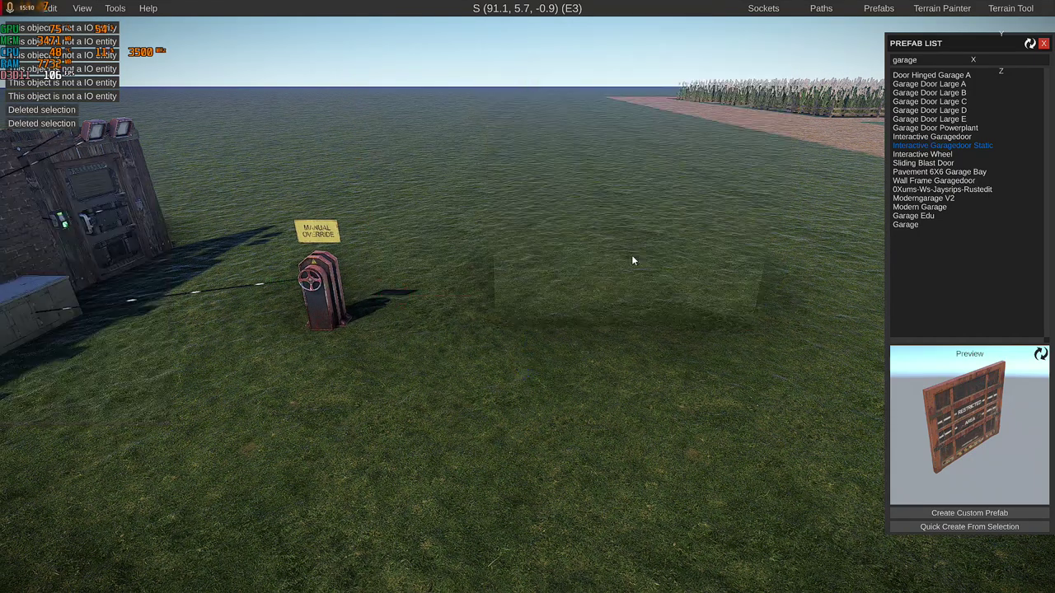
- Preview the garage door prefabs and place a Sliding Blast Door beside the wheel switch
{"action": "left_click", "coordinate": [933, 121]}
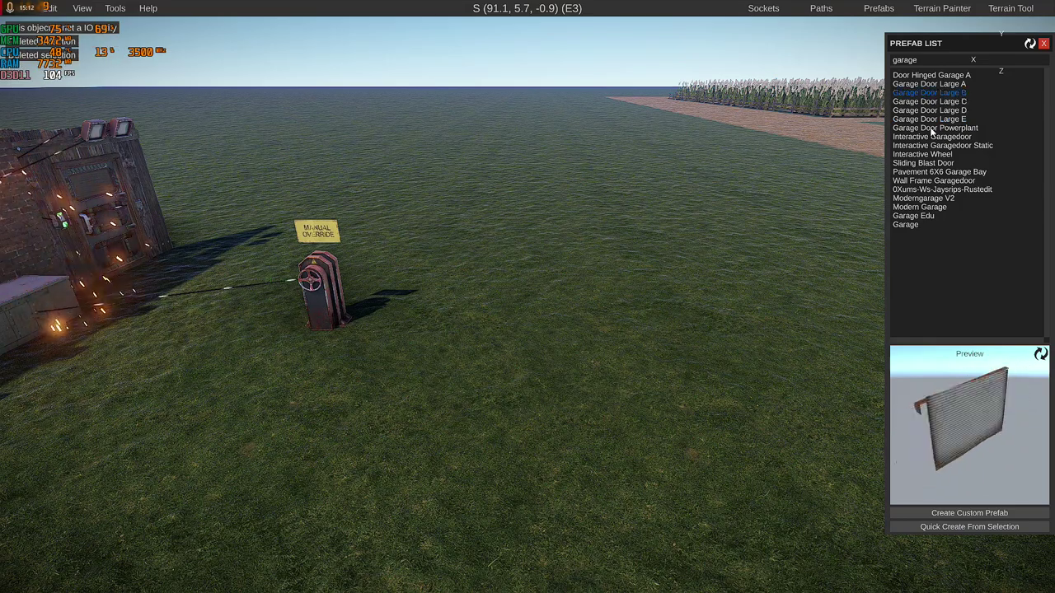
{"action": "left_click", "coordinate": [943, 146]}
{"action": "key", "text": "Down"}
{"action": "key", "text": "Down"}
{"action": "key", "text": "Down"}
{"action": "key", "text": "Up"}
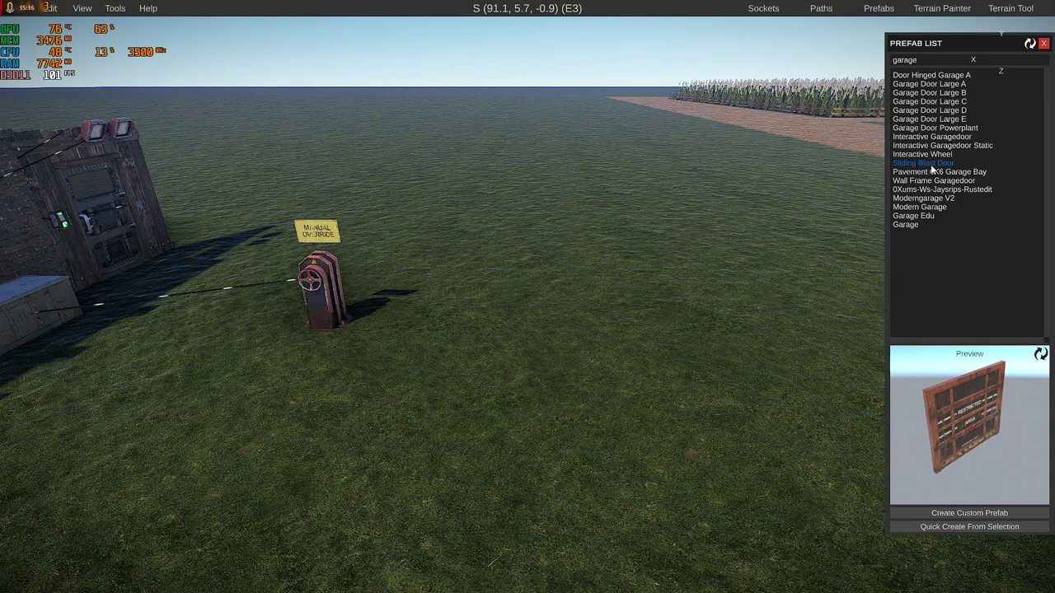
{"action": "left_click_drag", "start_coordinate": [930, 158], "coordinate": [481, 303]}
- Connect the wheel switch's kinetic output to the Sliding Blast Door's Kinetic Input
{"action": "left_click", "coordinate": [330, 296]}
{"action": "left_click", "coordinate": [137, 450]}
{"action": "left_click", "coordinate": [426, 161]}
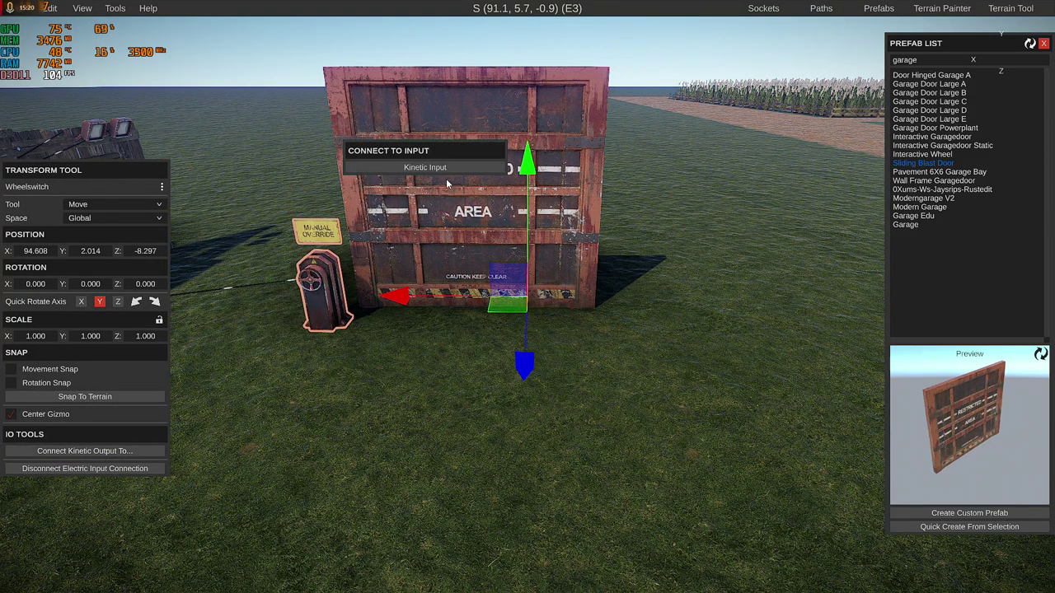
{"action": "left_click", "coordinate": [437, 168]}
- Examine the wiring from the static generator through the wheel switch to the blast door
{"action": "right_click_drag", "start_coordinate": [555, 295], "coordinate": [572, 321]}
{"action": "key", "text": "w"}
{"action": "key", "text": "s"}
{"action": "left_click", "coordinate": [572, 321]}
{"action": "left_click_drag", "start_coordinate": [411, 278], "coordinate": [572, 315]}
{"action": "left_click_drag", "start_coordinate": [481, 384], "coordinate": [600, 445]}
{"action": "left_click", "coordinate": [601, 445]}
{"action": "right_click_drag", "start_coordinate": [601, 445], "coordinate": [545, 411]}
{"action": "key", "text": "s"}
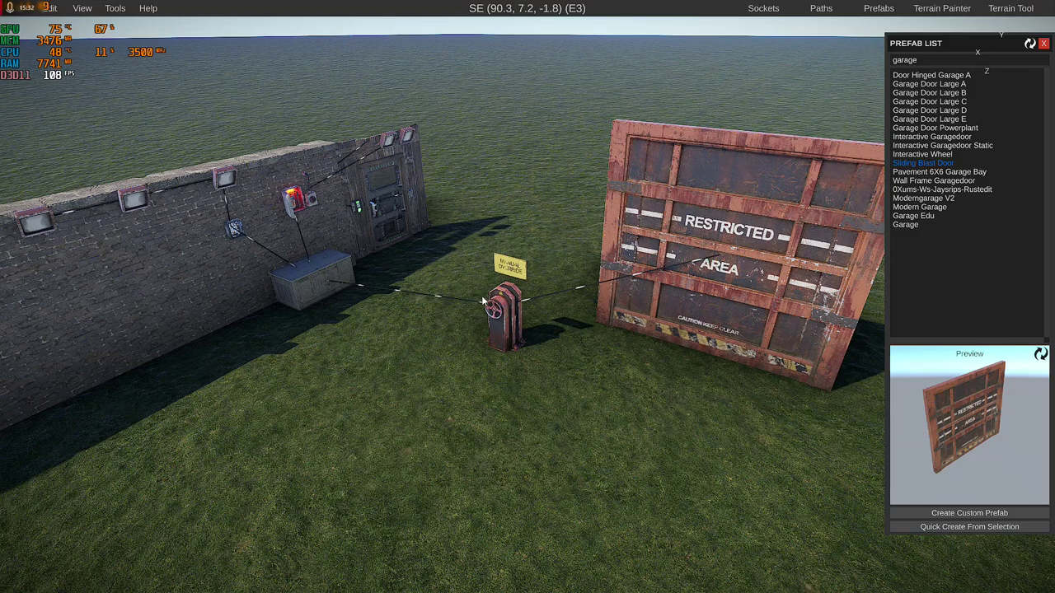
- Duplicate the wheel switch and move the copy along the Z axis past the blast door to about Z -12.28
{"action": "left_click", "coordinate": [486, 308]}
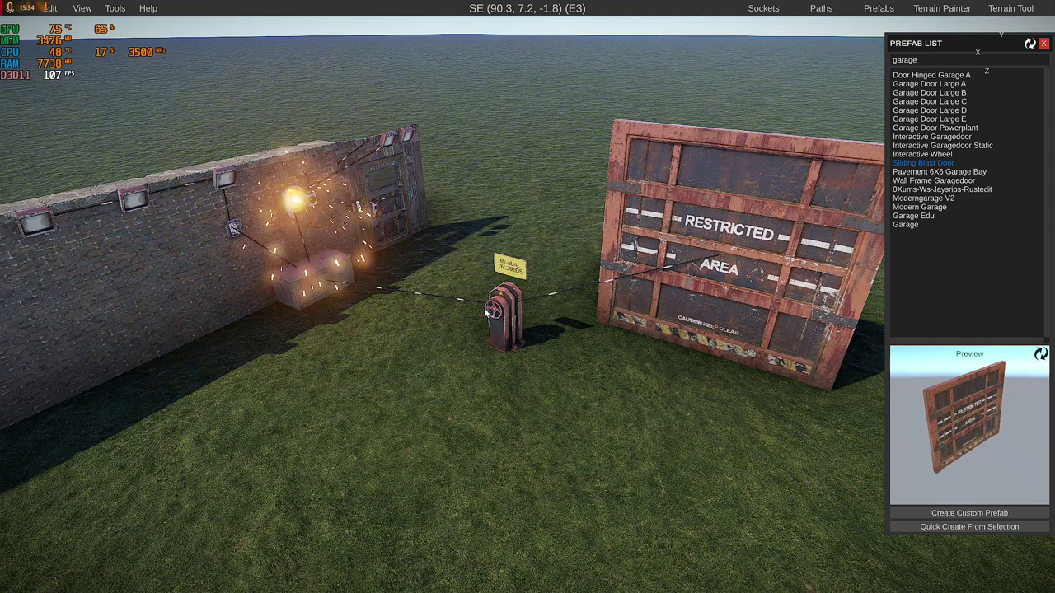
{"action": "left_click", "coordinate": [515, 328]}
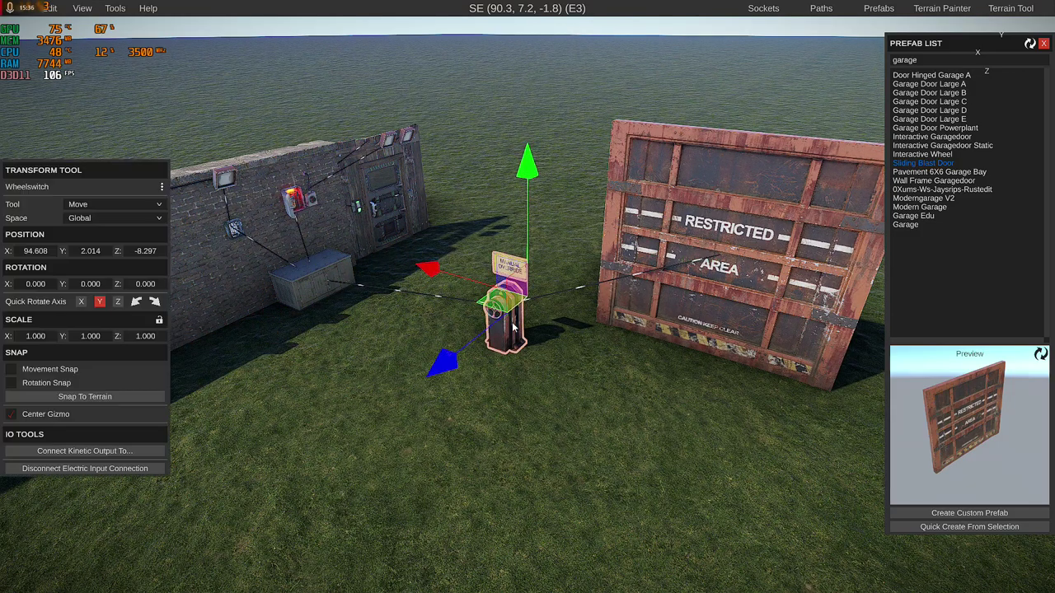
{"action": "key", "text": "ctrl+d"}
{"action": "left_click_drag", "start_coordinate": [442, 361], "coordinate": [633, 218]}
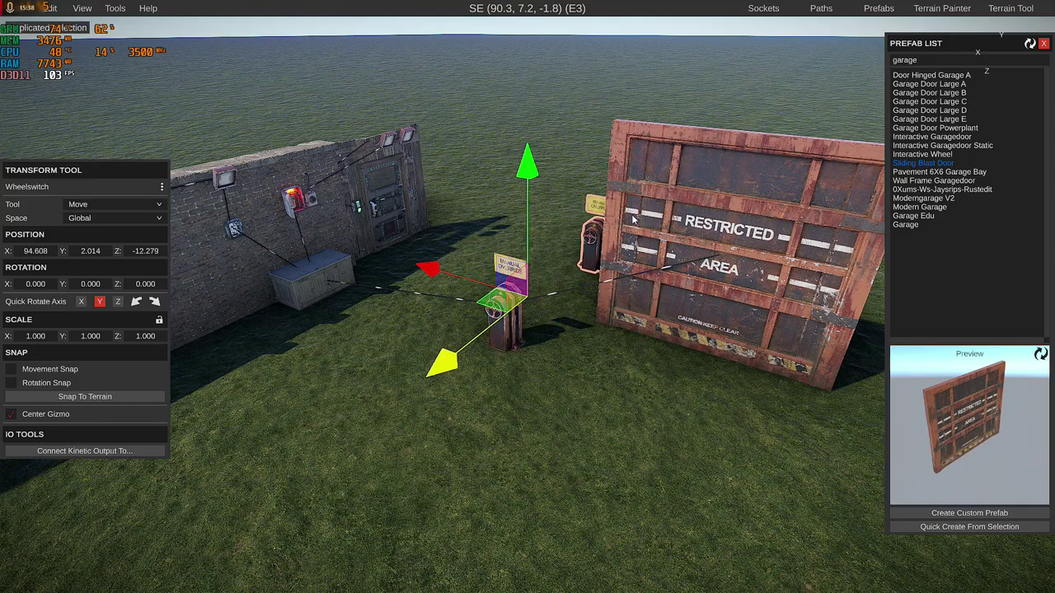
- Rotate the duplicated wheel switch to 180 degrees about Y and move it back to about Z -10.44
{"action": "key", "text": "d"}
{"action": "right_click_drag", "start_coordinate": [688, 286], "coordinate": [370, 393]}
{"action": "left_click", "coordinate": [136, 303]}
{"action": "left_click", "coordinate": [137, 303]}
{"action": "left_click_drag", "start_coordinate": [419, 292], "coordinate": [337, 291]}
{"action": "right_click_drag", "start_coordinate": [527, 342], "coordinate": [203, 337]}
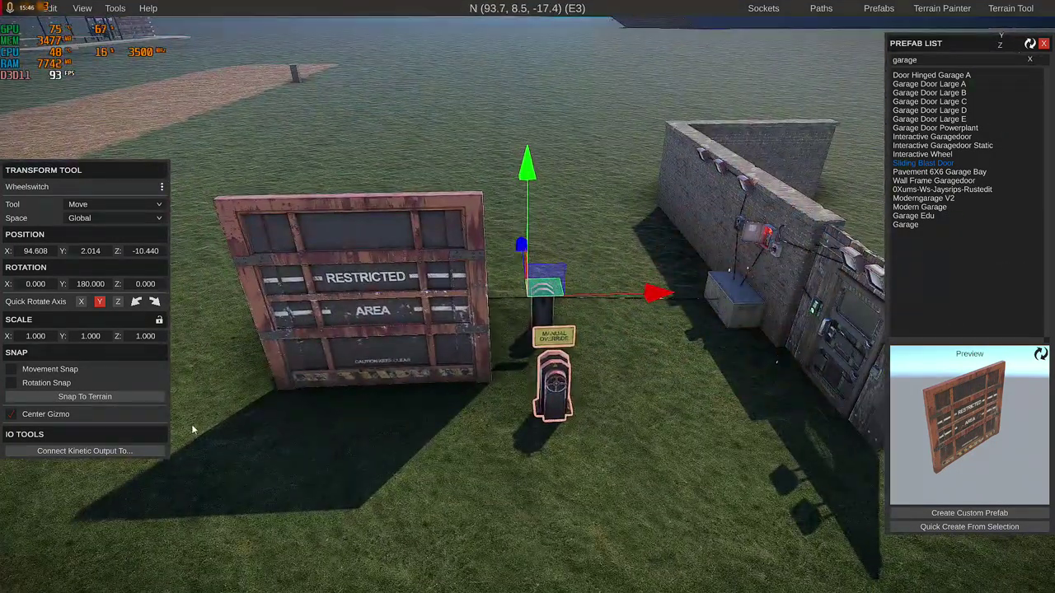
- Connect the static generator's output to the duplicated wheel switch's electric input
{"action": "left_click", "coordinate": [711, 313]}
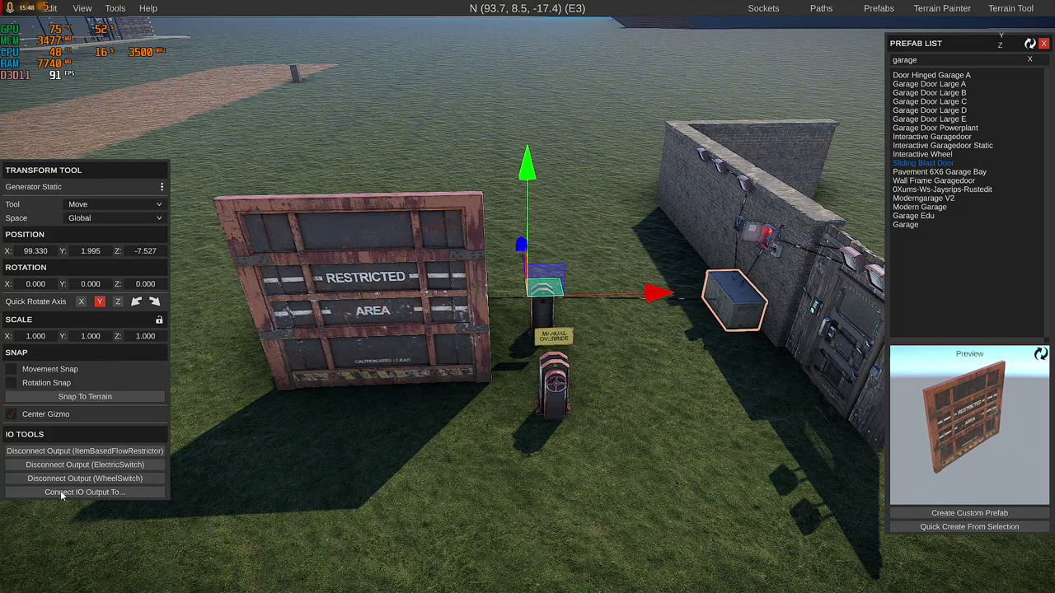
{"action": "left_click", "coordinate": [554, 383]}
{"action": "left_click", "coordinate": [549, 395]}
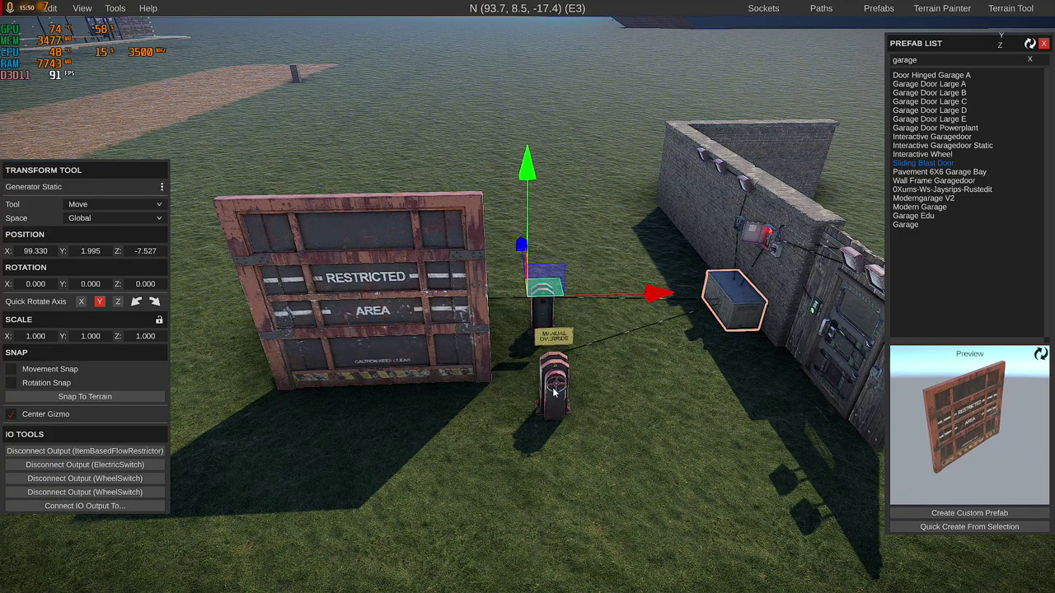
- Try to connect the duplicated wheel switch's kinetic output to the Sliding Blast Door
{"action": "left_click", "coordinate": [92, 451]}
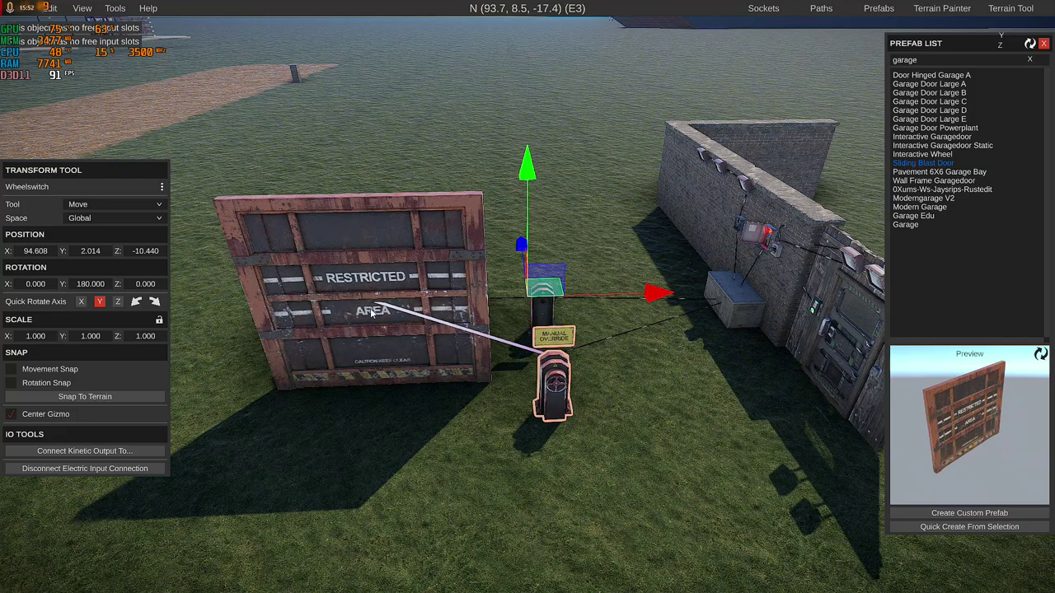
{"action": "mouse_move", "coordinate": [371, 313]}
{"action": "right_mouse_down"}
{"action": "mouse_move", "coordinate": [417, 306]}
{"action": "mouse_move", "coordinate": [363, 308]}
{"action": "right_mouse_up"}
{"action": "key", "text": "a"}
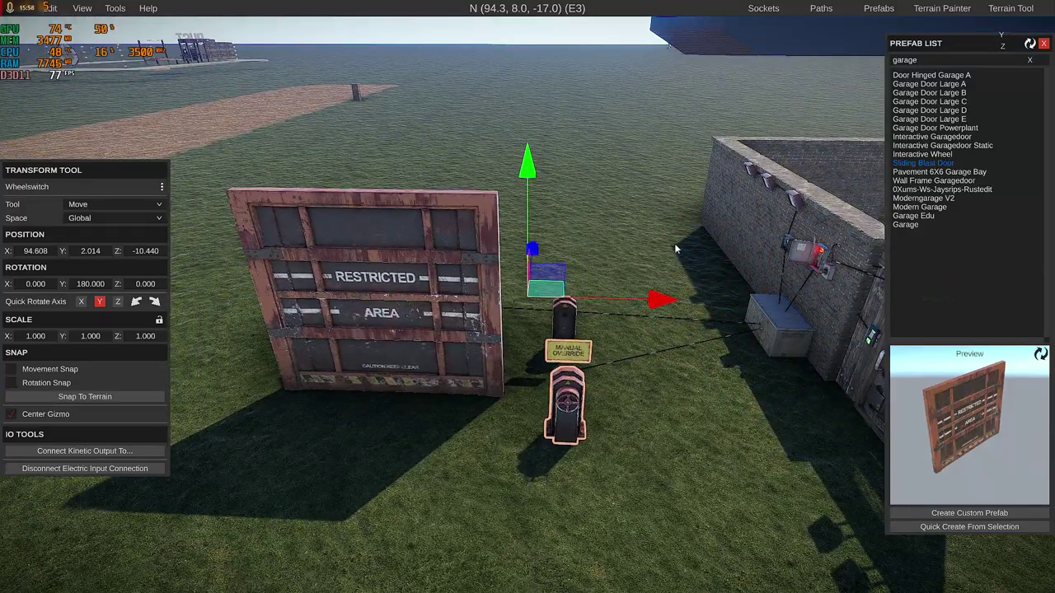
- Browse the previews of the garage prefabs, from the Rustedit garage entry up to Door Hinged Garage A
{"action": "left_click", "coordinate": [925, 177]}
{"action": "left_click", "coordinate": [925, 174]}
{"action": "key", "text": "Down"}
{"action": "key", "text": "Down"}
{"action": "key", "text": "Down"}
{"action": "key", "text": "Down"}
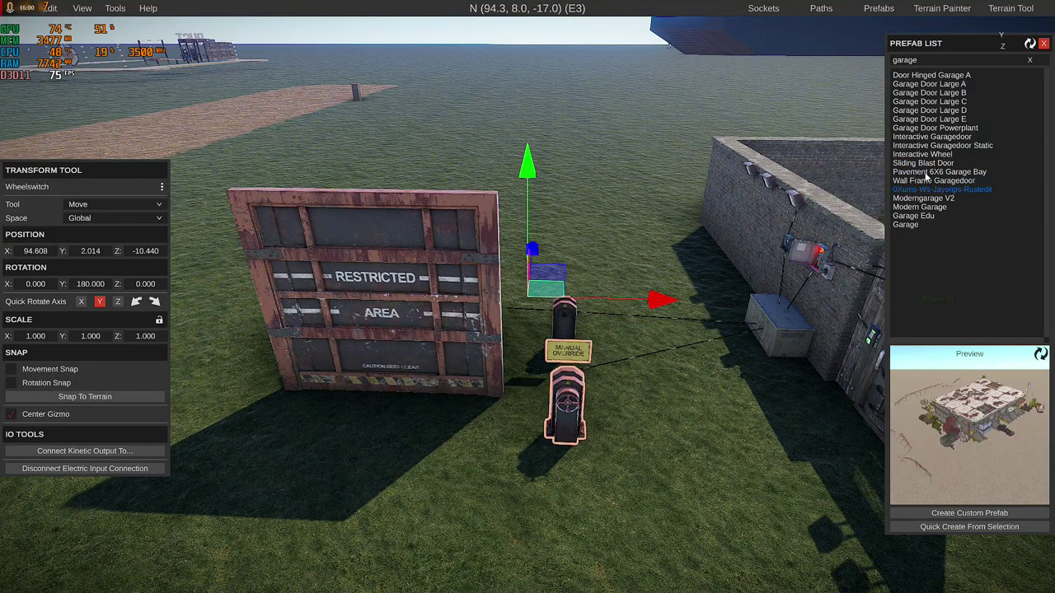
{"action": "key", "text": "Up"}
{"action": "key", "text": "Up"}
{"action": "key", "text": "Up"}
{"action": "key", "text": "Up"}
{"action": "key", "text": "Up"}
{"action": "key", "text": "Up"}
{"action": "key", "text": "Up"}
{"action": "key", "text": "Up"}
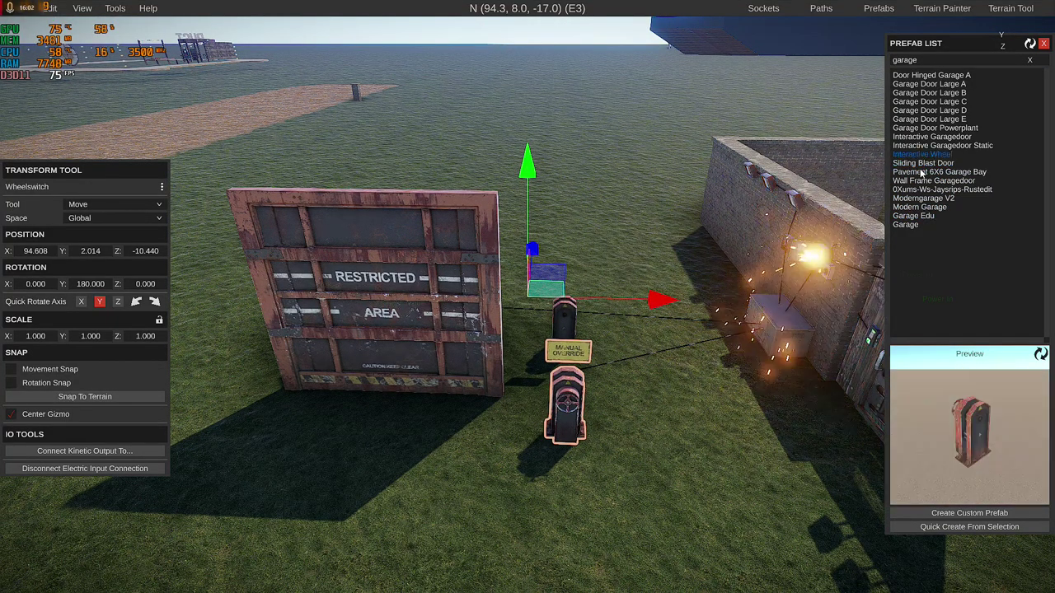
{"action": "key", "text": "Up"}
{"action": "key", "text": "Up"}
{"action": "key", "text": "Up"}
{"action": "key", "text": "Up"}
{"action": "key", "text": "Up"}
{"action": "key", "text": "Up"}
{"action": "key", "text": "Up"}
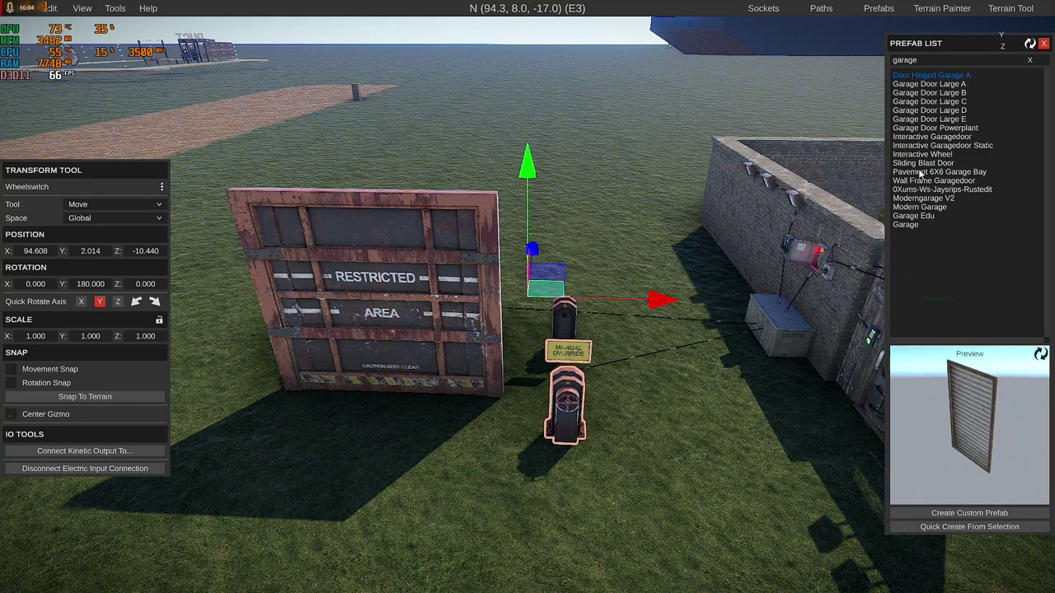
- Delete the duplicated wheel switch in front of the blast door
{"action": "right_click_drag", "start_coordinate": [394, 352], "coordinate": [316, 394]}
{"action": "key", "text": "w"}
{"action": "key", "text": "d"}
{"action": "key", "text": "s"}
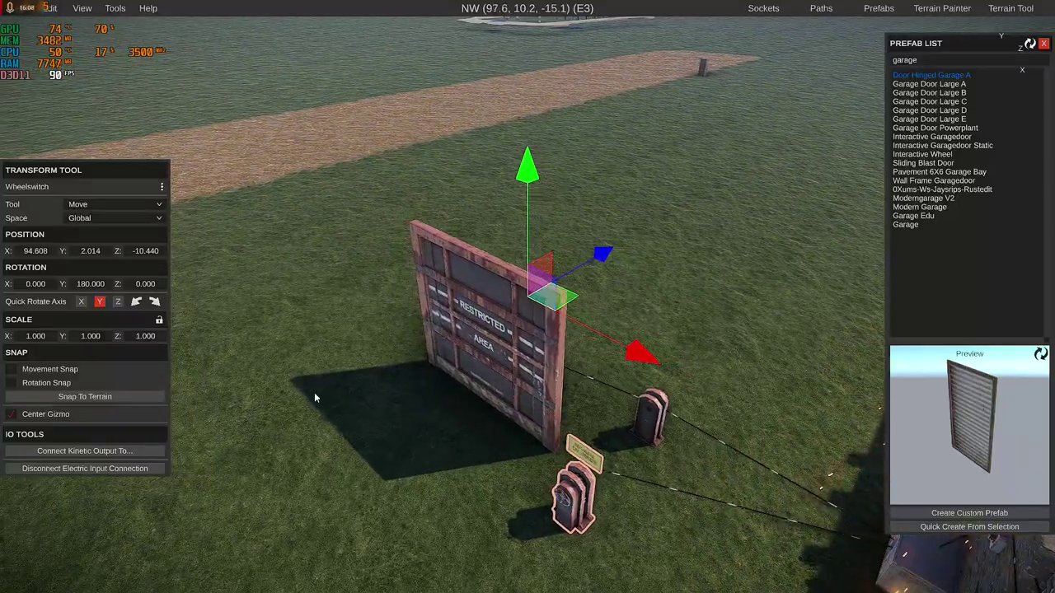
{"action": "key", "text": "w"}
{"action": "key", "text": "a"}
{"action": "right_click_drag", "start_coordinate": [437, 424], "coordinate": [493, 396]}
{"action": "right_click_drag", "start_coordinate": [429, 283], "coordinate": [511, 343]}
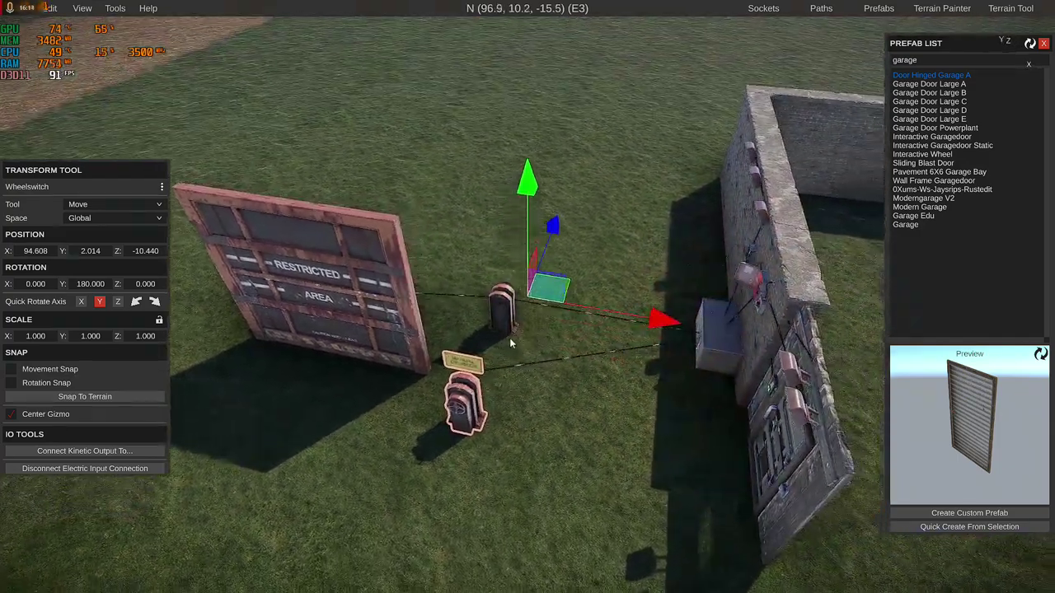
{"action": "key", "text": "Delete"}
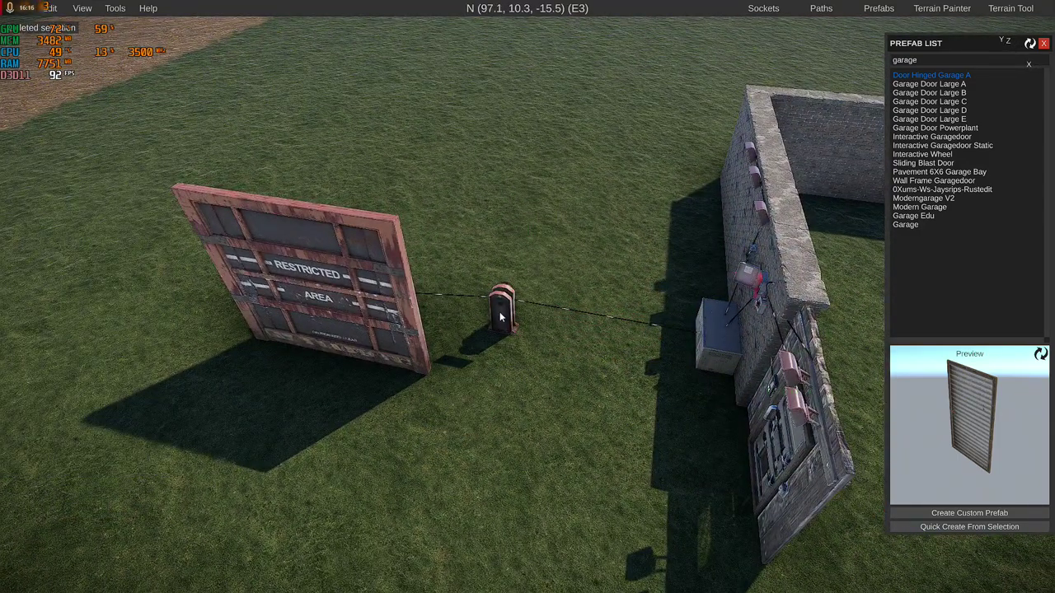
- Lower the remaining wheel switch along the Y axis and raise it back to about Y 2.305
{"action": "left_click", "coordinate": [500, 313]}
{"action": "left_click_drag", "start_coordinate": [531, 185], "coordinate": [506, 268]}
{"action": "right_click_drag", "start_coordinate": [506, 268], "coordinate": [115, 334]}
{"action": "key", "text": "d"}
{"action": "right_click_drag", "start_coordinate": [459, 285], "coordinate": [372, 236]}
{"action": "right_click_drag", "start_coordinate": [344, 319], "coordinate": [360, 320], "text": "alt"}
{"action": "left_click_drag", "start_coordinate": [526, 201], "coordinate": [514, 114]}
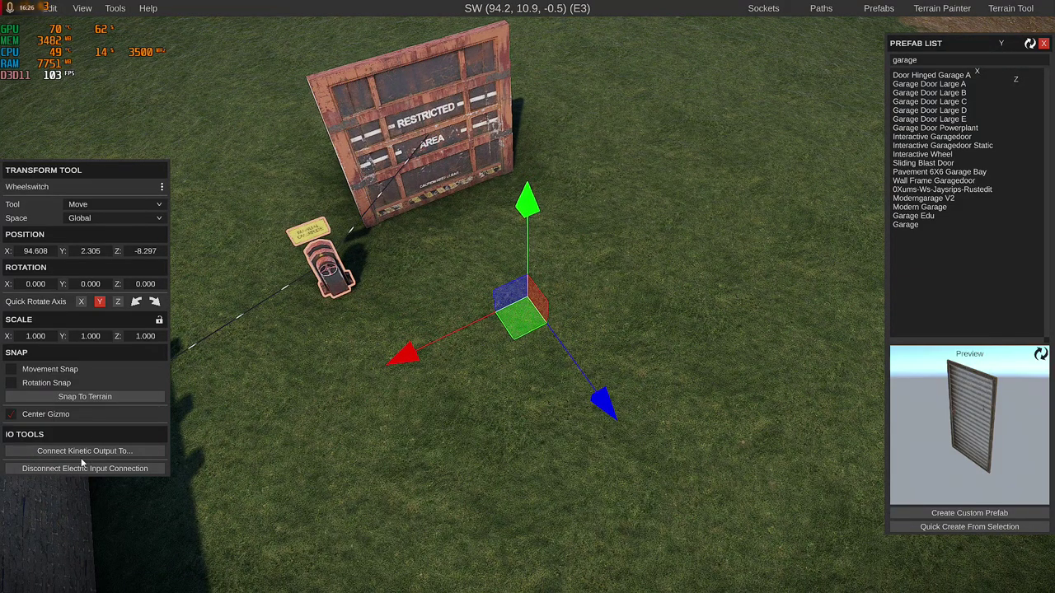
- Disconnect the Sliding Blast Door's kinetic input and reconnect the static generator's output to the wheel switch
{"action": "right_click_drag", "start_coordinate": [414, 335], "coordinate": [395, 334]}
{"action": "left_click", "coordinate": [440, 178]}
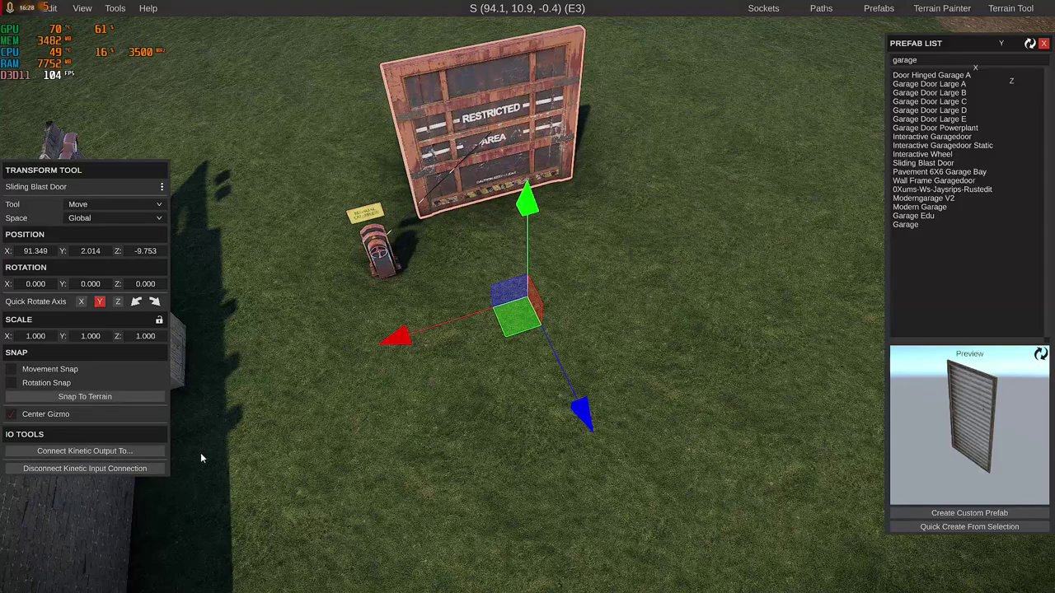
{"action": "left_click", "coordinate": [103, 468]}
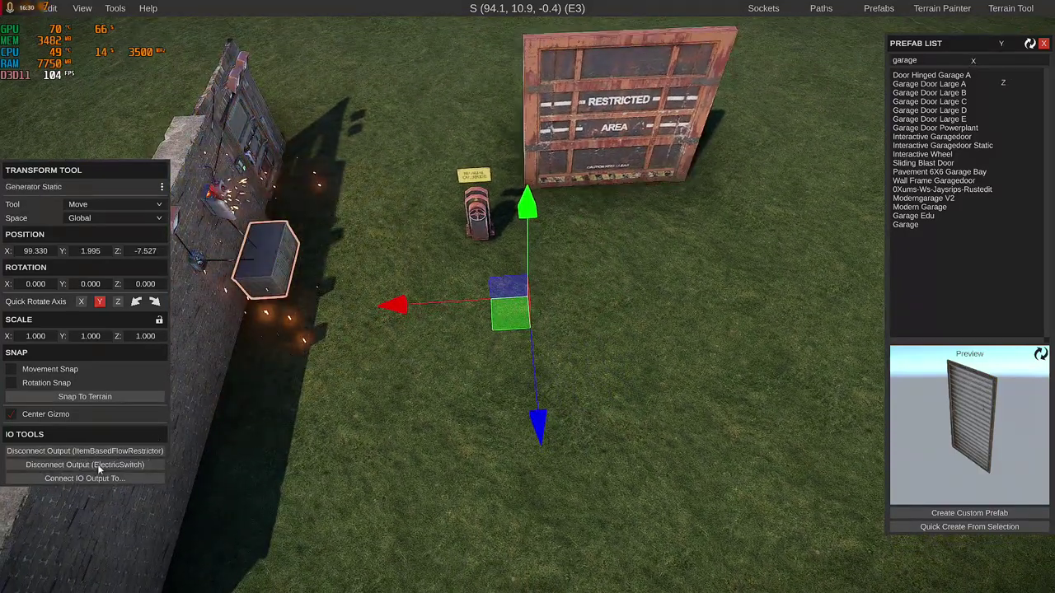
{"action": "left_click", "coordinate": [471, 219]}
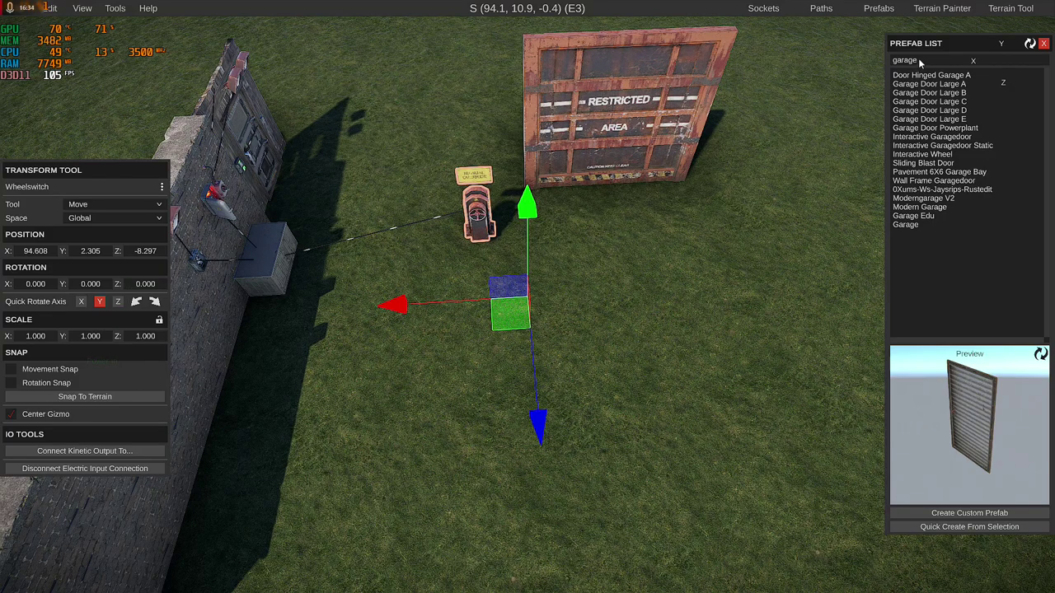
- Duplicate the wall's electric switch and place the copy beside the blast door at about X 94.33, Z -9.88, rotated to 0 degrees about Y
{"action": "right_click_drag", "start_coordinate": [681, 374], "coordinate": [462, 341]}
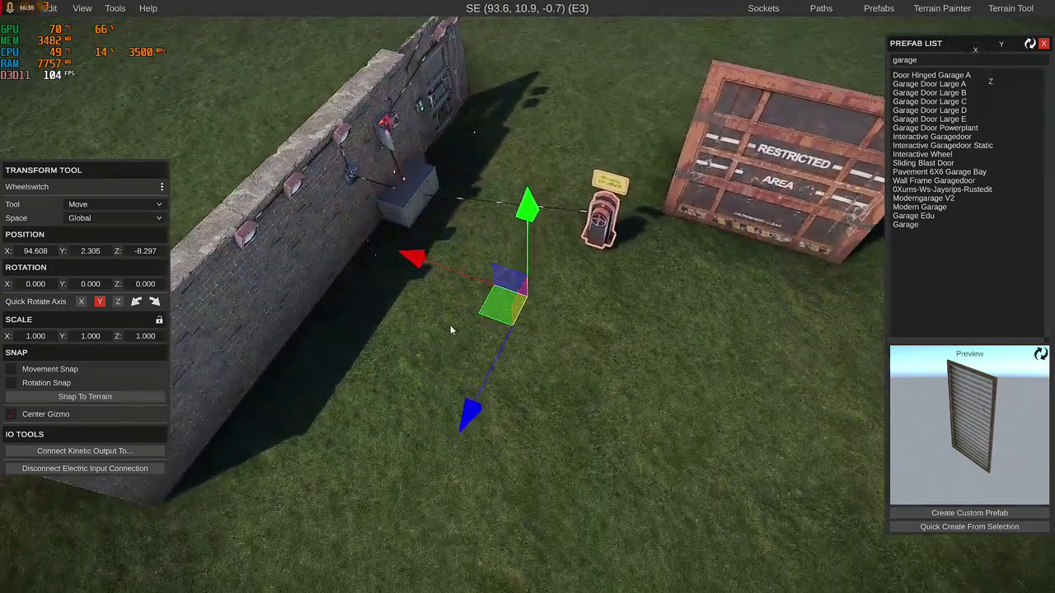
{"action": "left_click", "coordinate": [360, 179]}
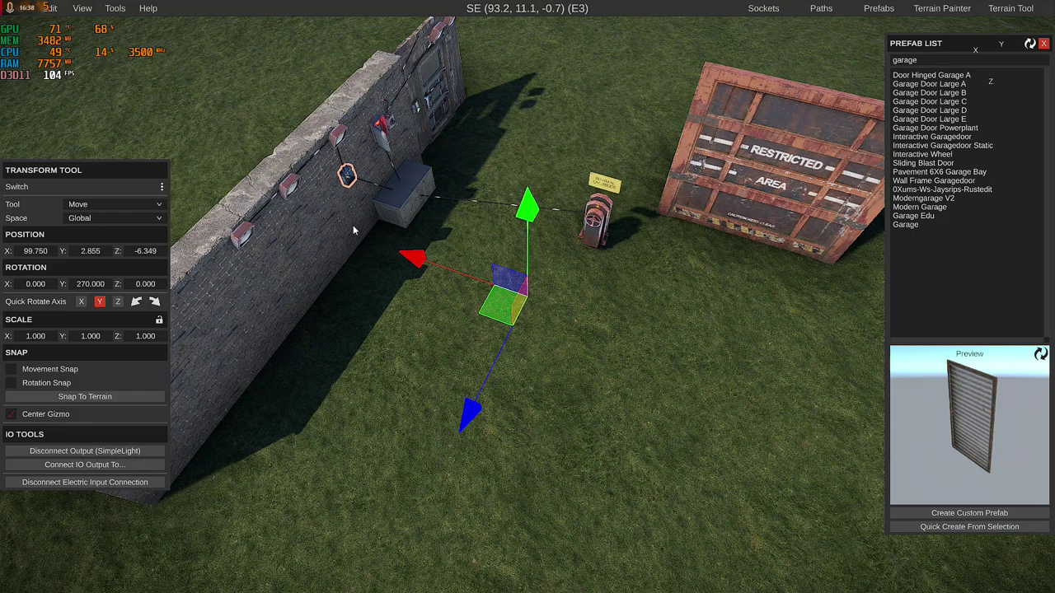
{"action": "key", "text": "ctrl+d"}
{"action": "left_click_drag", "start_coordinate": [480, 400], "coordinate": [562, 278]}
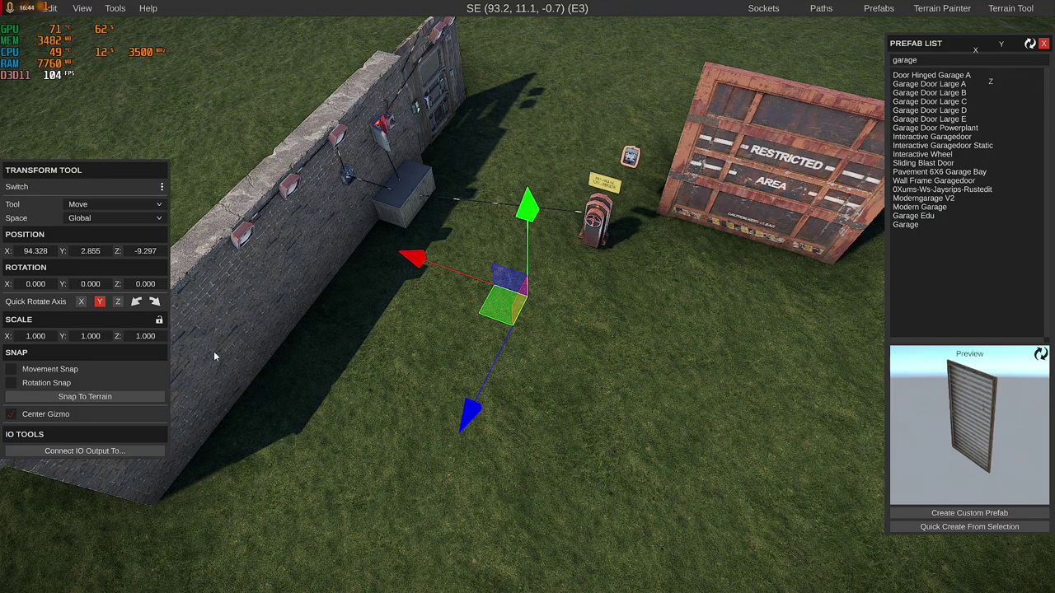
- Try to connect the wheel switch's kinetic output to the copied electric switch
{"action": "left_click", "coordinate": [595, 218]}
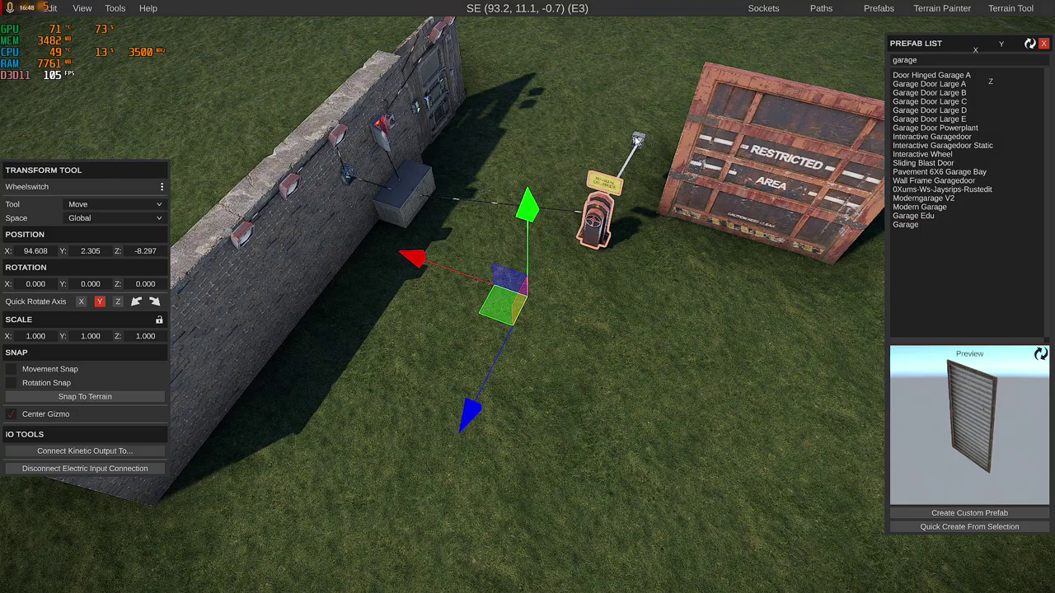
{"action": "key", "text": "w"}
{"action": "right_click_drag", "start_coordinate": [651, 142], "coordinate": [639, 31]}
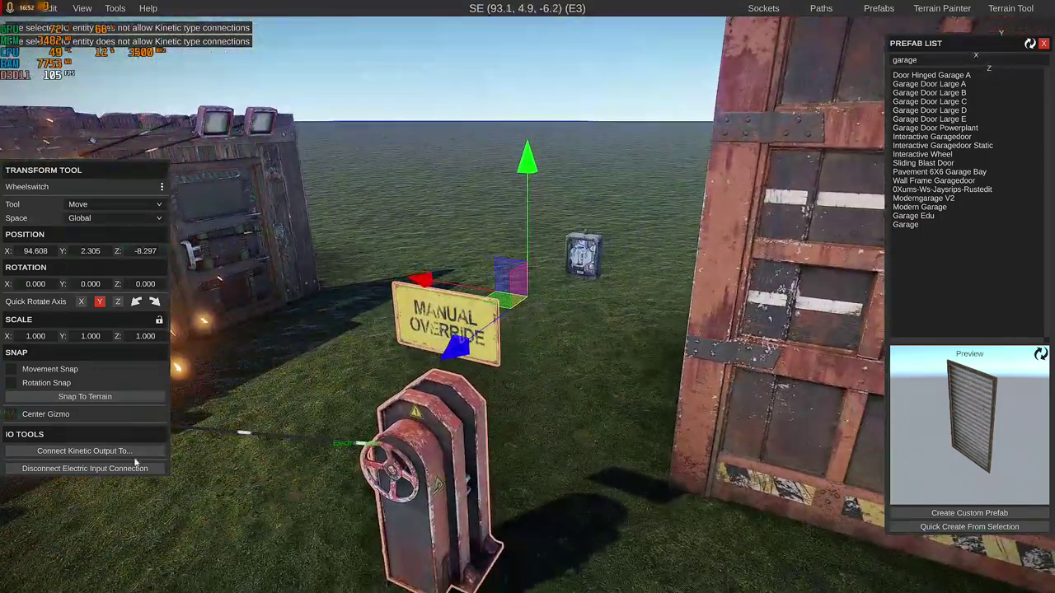
{"action": "right_click_drag", "start_coordinate": [588, 257], "coordinate": [591, 421]}
{"action": "key", "text": "s"}
{"action": "left_click", "coordinate": [591, 421]}
{"action": "left_click", "coordinate": [440, 331]}
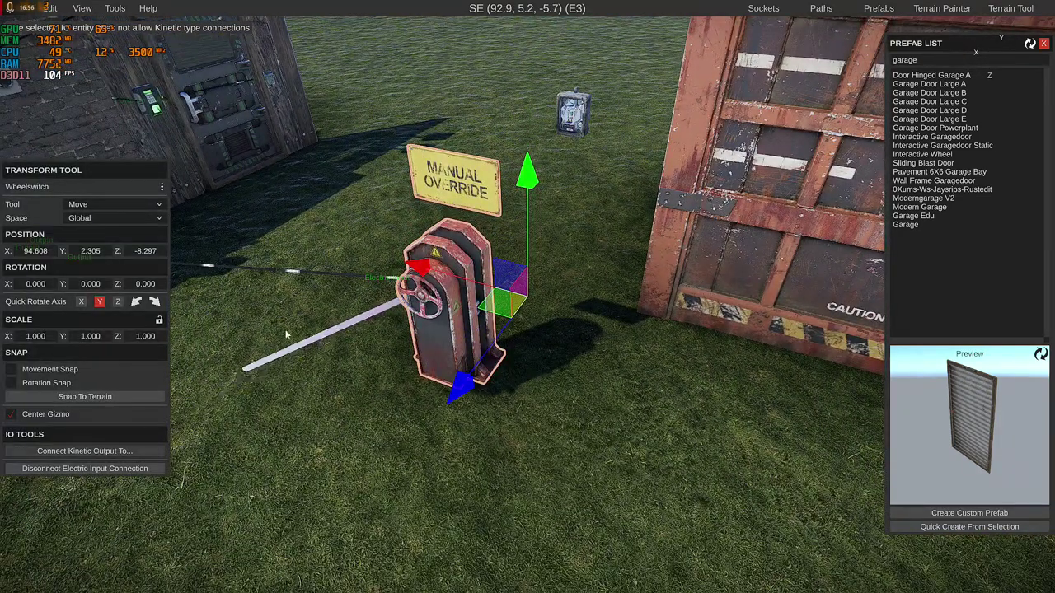
{"action": "left_click", "coordinate": [575, 115]}
- Disconnect the wheel switch from the static generator and connect the generator's output to the copied electric switch
{"action": "right_click_drag", "start_coordinate": [676, 538], "coordinate": [190, 462]}
{"action": "key", "text": "s"}
{"action": "left_click", "coordinate": [533, 463]}
{"action": "left_click", "coordinate": [557, 451]}
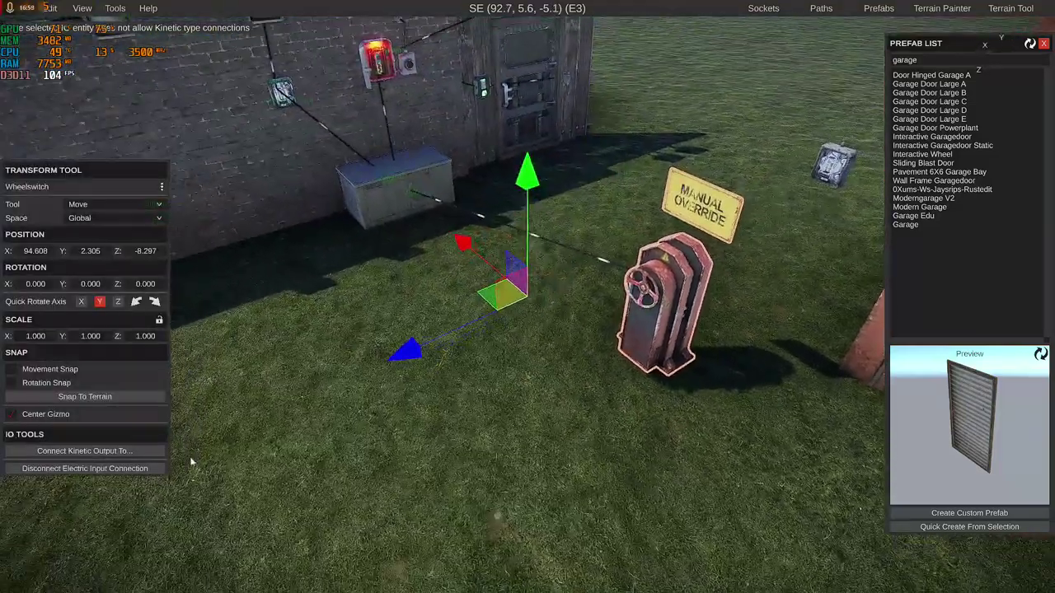
{"action": "left_click", "coordinate": [430, 207]}
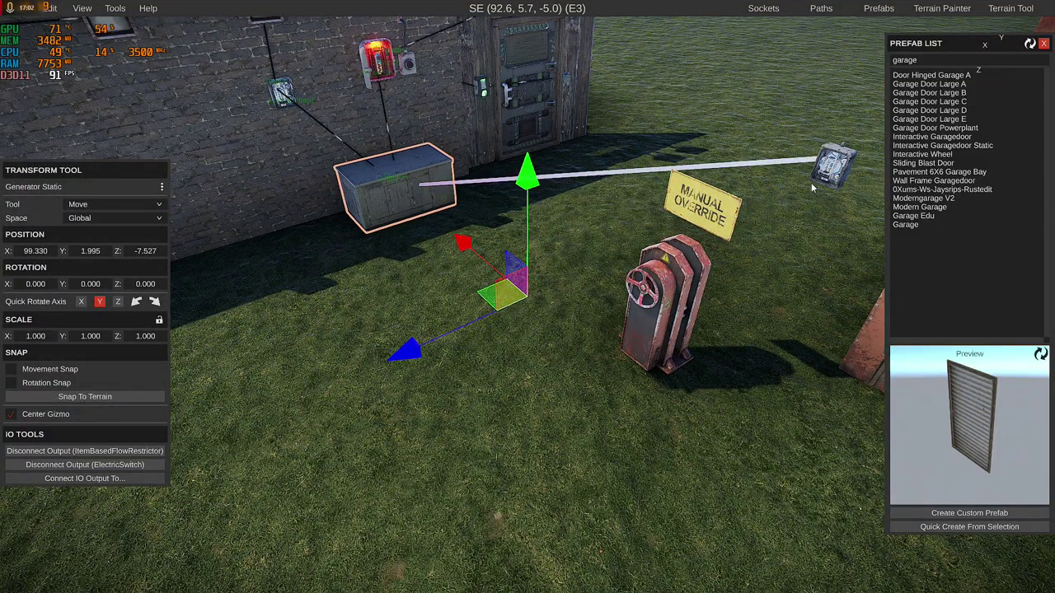
{"action": "left_click", "coordinate": [834, 161]}
{"action": "left_click", "coordinate": [812, 158]}
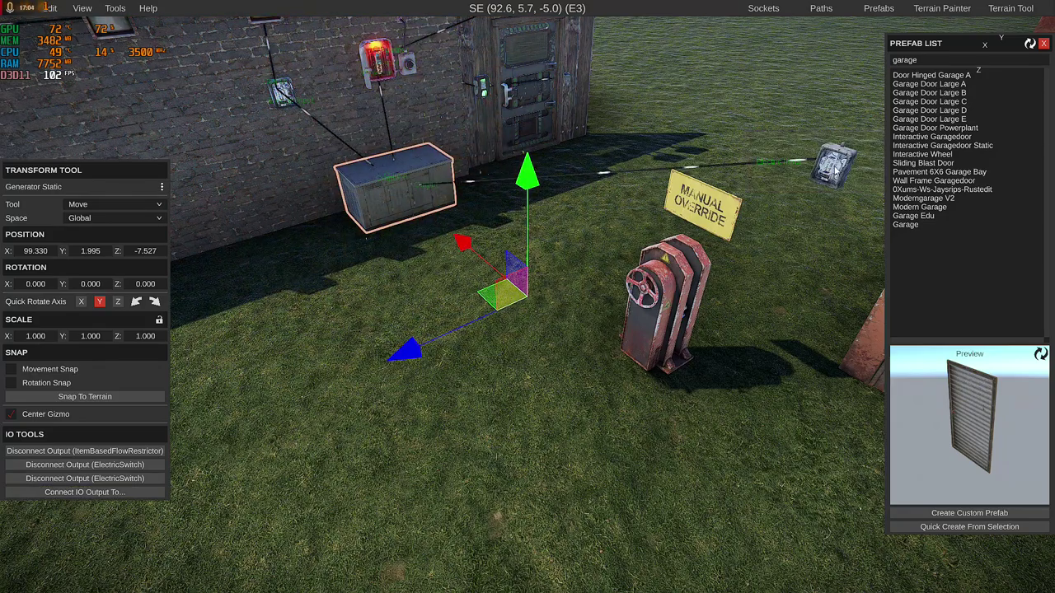
- Connect the copied switch's output to the wheel switch's Electric Input and the wheel's kinetic output to the Sliding Blast Door
{"action": "left_click", "coordinate": [835, 169]}
{"action": "left_click", "coordinate": [659, 307]}
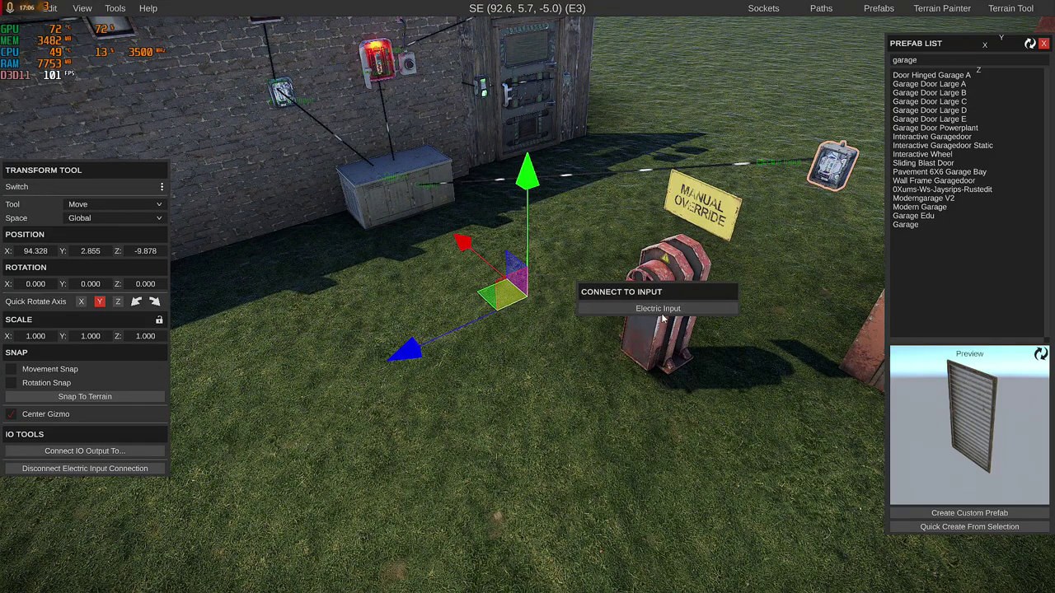
{"action": "left_click", "coordinate": [660, 310]}
{"action": "right_click_drag", "start_coordinate": [593, 341], "coordinate": [622, 323]}
{"action": "left_click", "coordinate": [531, 352]}
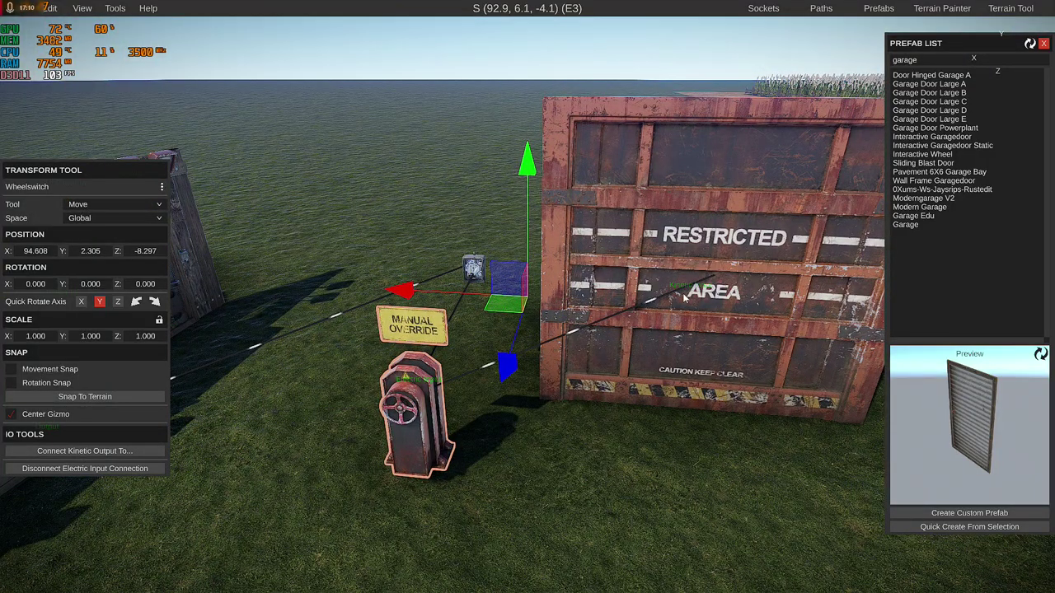
- Lower the wheel switch along the Y axis to about Y -0.043 so it is hidden underground
{"action": "right_click_drag", "start_coordinate": [692, 295], "coordinate": [445, 274]}
{"action": "right_click_drag", "start_coordinate": [491, 190], "coordinate": [549, 243]}
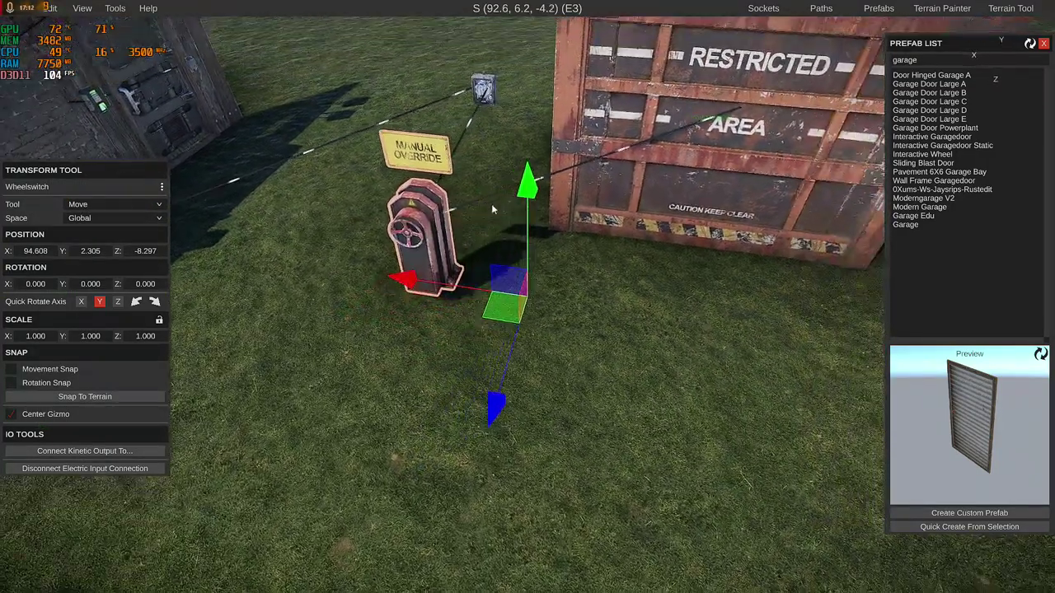
{"action": "left_click_drag", "start_coordinate": [538, 188], "coordinate": [554, 379]}
{"action": "right_click_drag", "start_coordinate": [554, 379], "coordinate": [661, 268]}
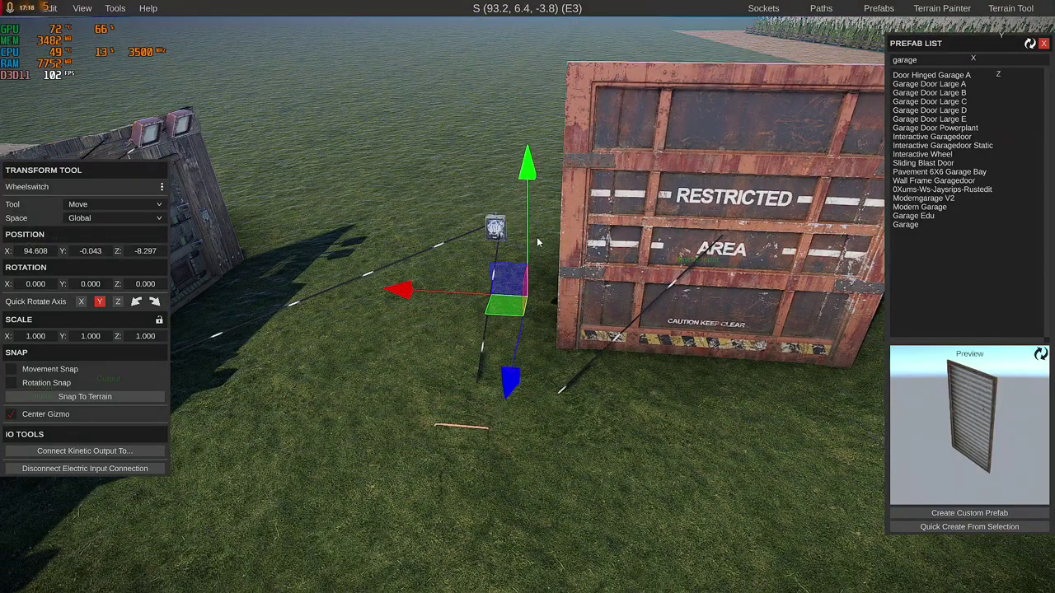
- Examine the wiring from the static generator through the copied switch and the buried wheel switch to the blast door
{"action": "right_click_drag", "start_coordinate": [521, 255], "coordinate": [370, 228]}
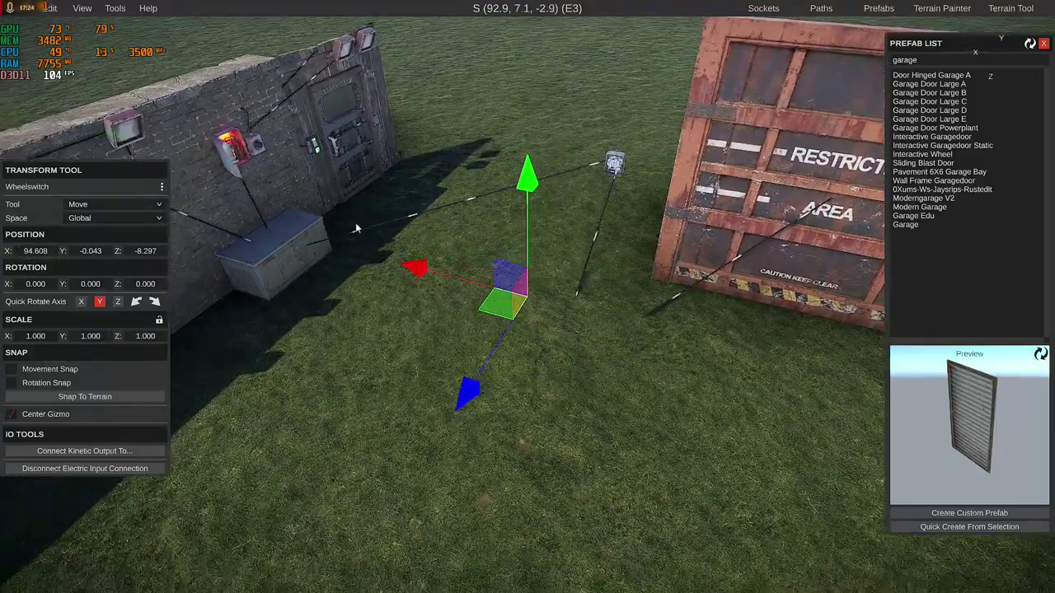
{"action": "left_click", "coordinate": [611, 163]}
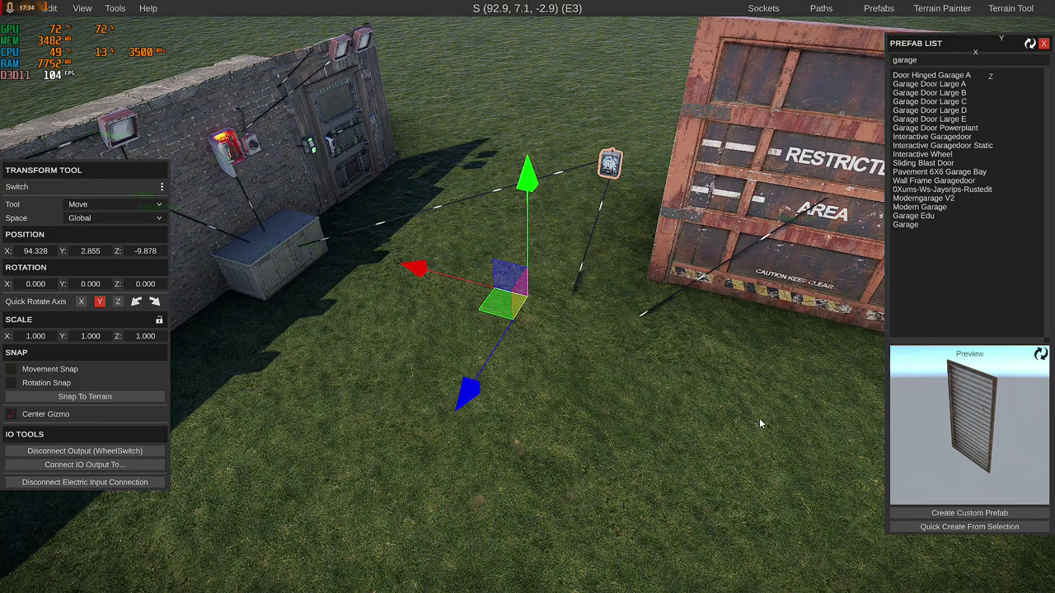
{"action": "left_click", "coordinate": [533, 344]}
{"action": "middle_click_drag", "start_coordinate": [538, 347], "coordinate": [487, 288]}
{"action": "right_click_drag", "start_coordinate": [520, 288], "coordinate": [556, 249]}
{"action": "key", "text": "d"}
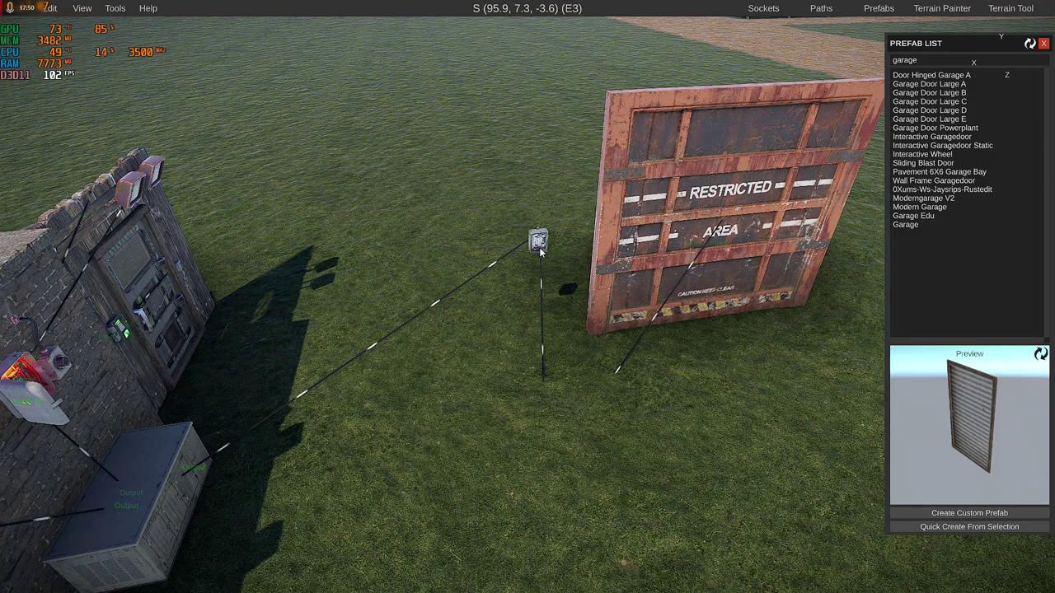
{"action": "right_click_drag", "start_coordinate": [562, 247], "coordinate": [366, 255]}
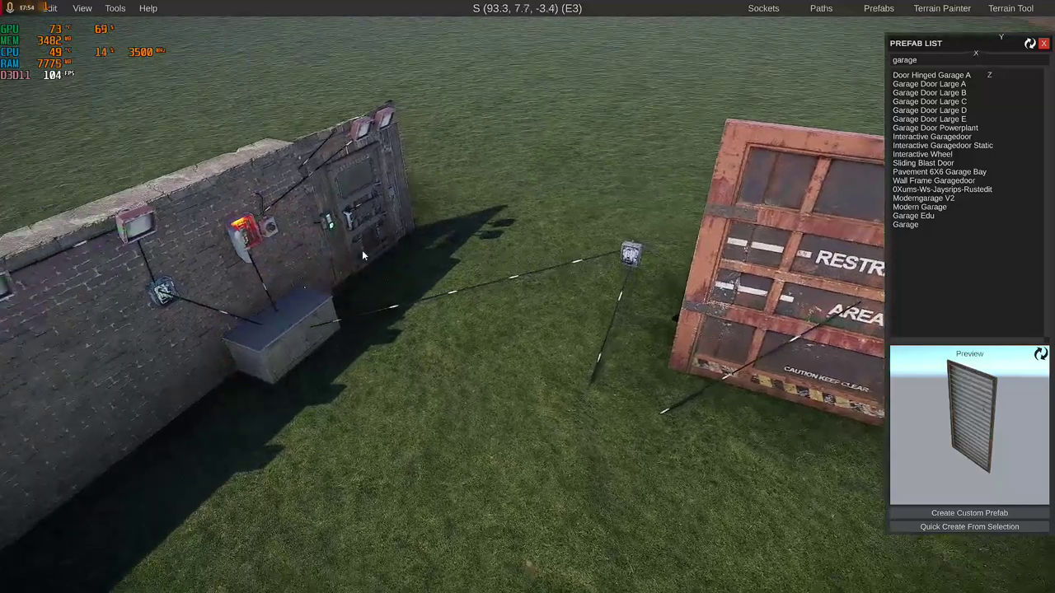
- Inspect the connections of the fusebox on the wall and of the copied switch beside the blast door
{"action": "left_click", "coordinate": [248, 235]}
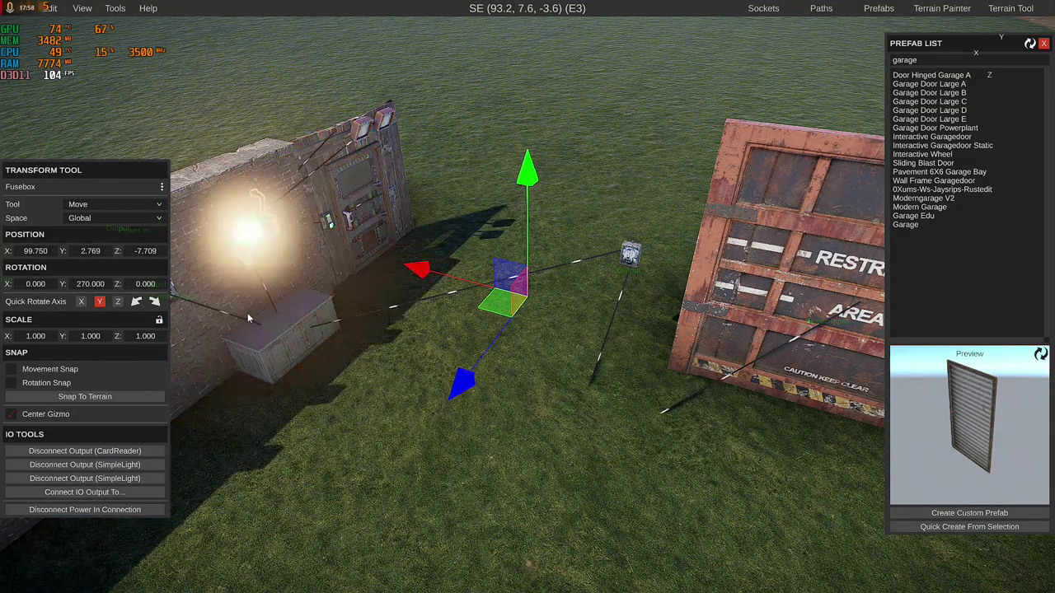
{"action": "key", "text": "s"}
{"action": "key", "text": "a"}
{"action": "key", "text": "a"}
{"action": "key", "text": "a"}
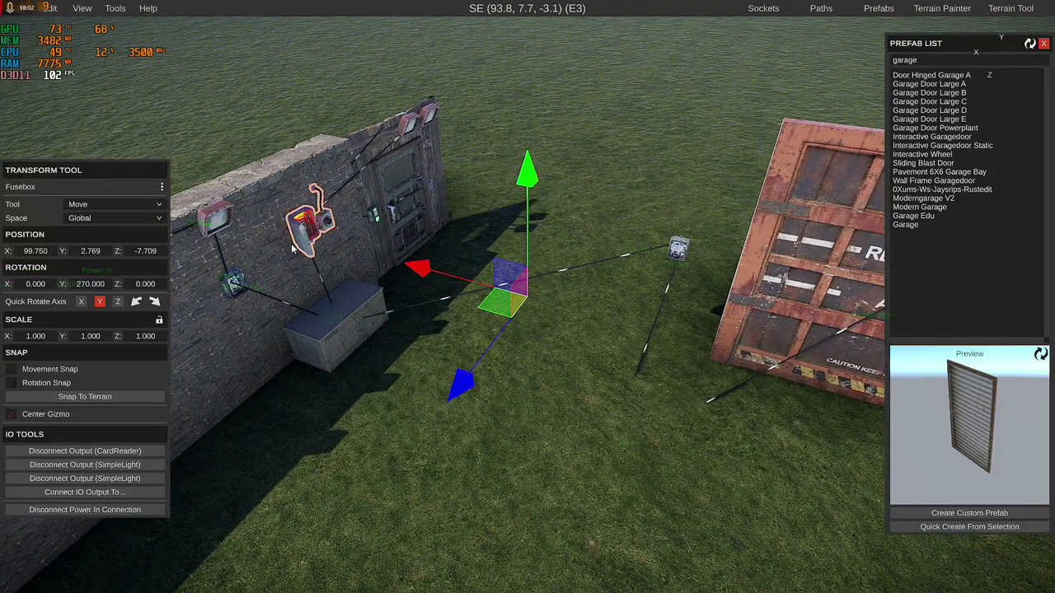
{"action": "right_click_drag", "start_coordinate": [302, 214], "coordinate": [414, 222]}
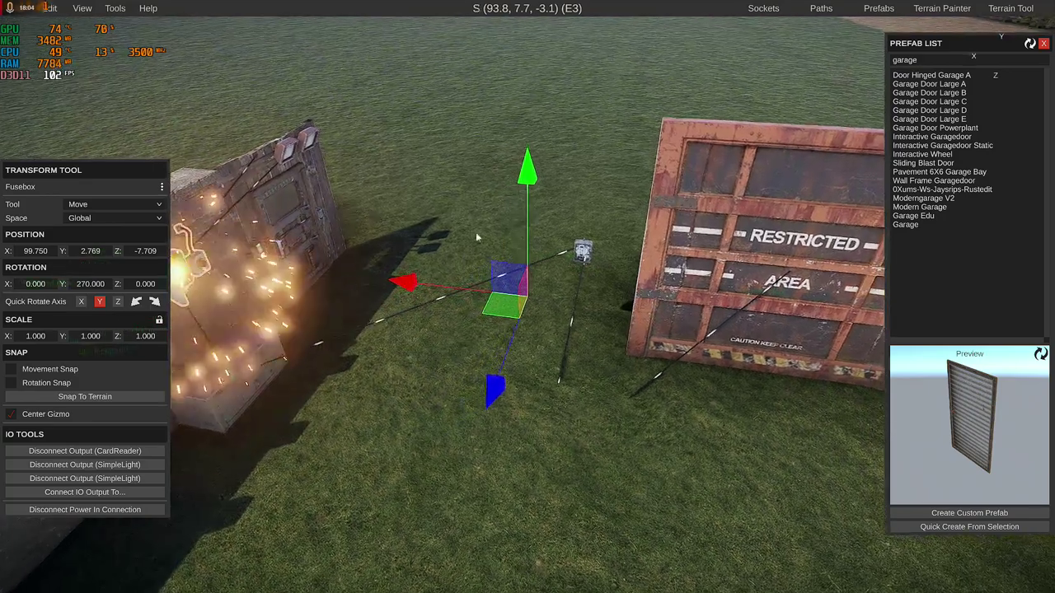
{"action": "key", "text": "w"}
{"action": "right_click_drag", "start_coordinate": [788, 370], "coordinate": [786, 361]}
{"action": "key", "text": "a"}
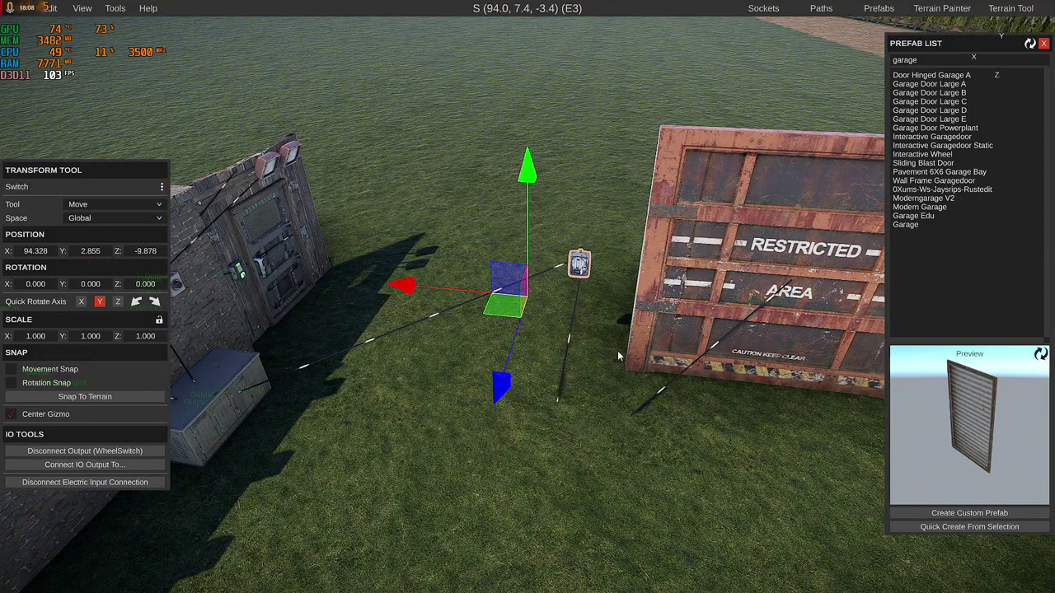
- Select the Sliding Blast Door and review the whole wall and blast door setup from a distance
{"action": "right_click_drag", "start_coordinate": [619, 356], "coordinate": [511, 352]}
{"action": "key", "text": "s"}
{"action": "left_click", "coordinate": [654, 291]}
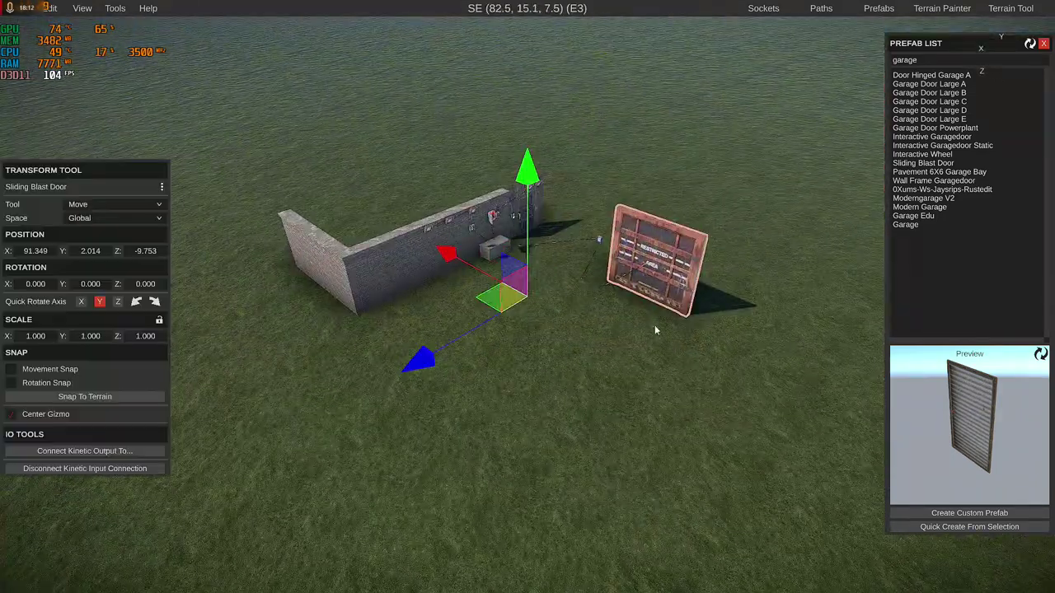
{"action": "right_click_drag", "start_coordinate": [631, 313], "coordinate": [618, 334]}
{"action": "right_click_drag", "start_coordinate": [532, 355], "coordinate": [536, 349]}
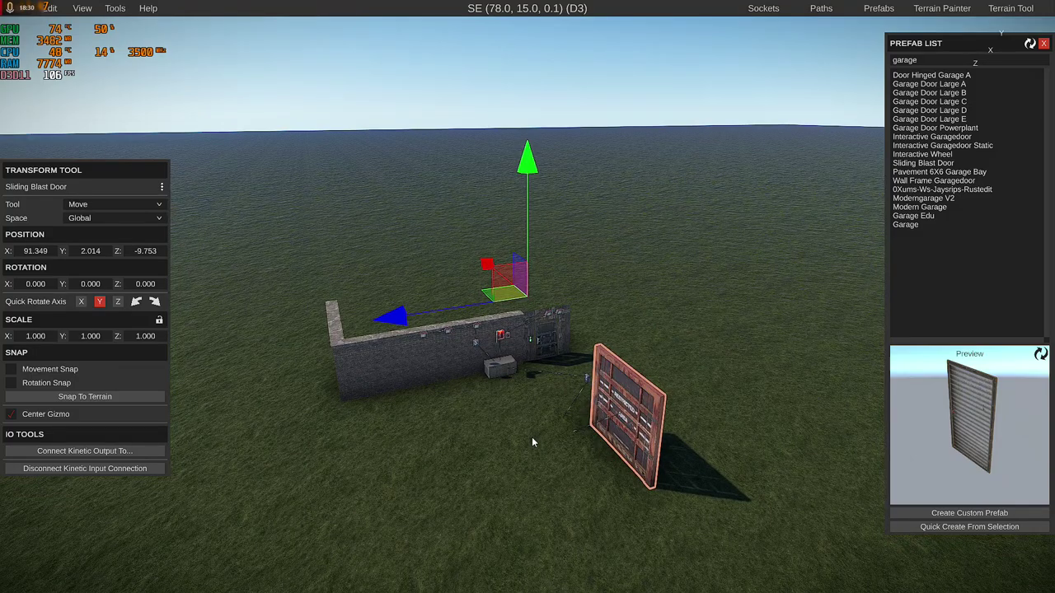